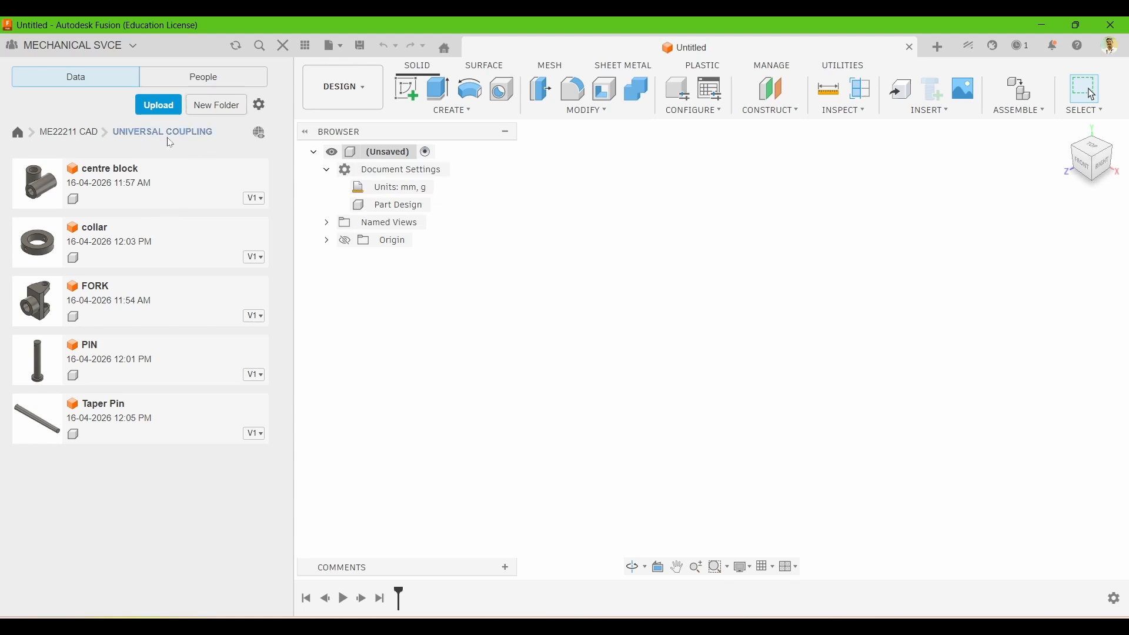
- Create a new Assembly Design document and hide the data panel
click(330, 48)
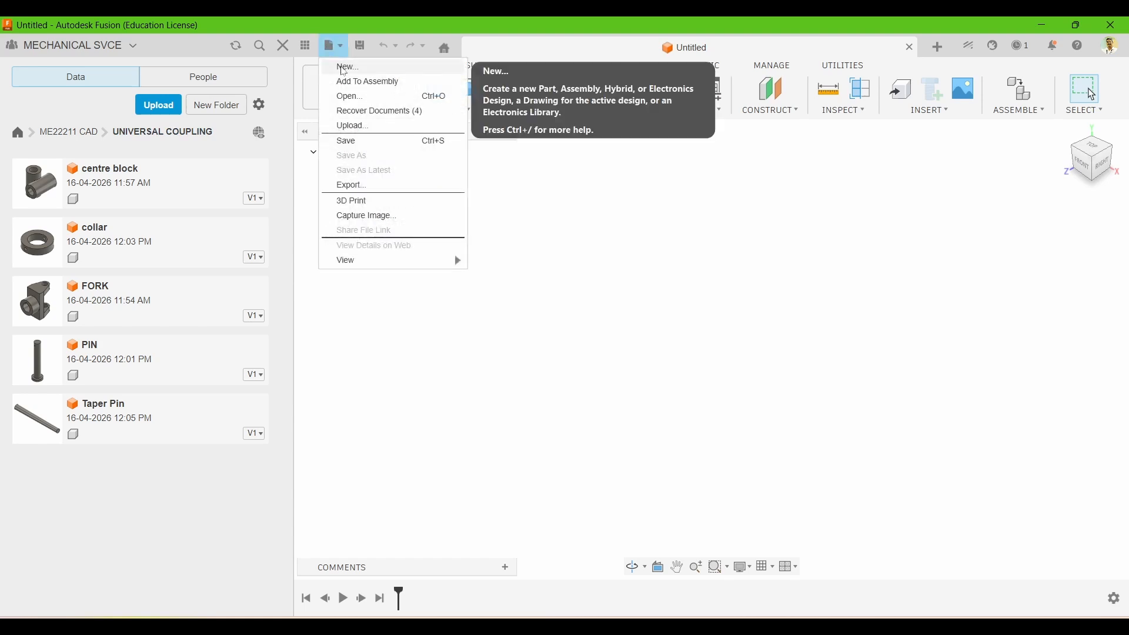
click(344, 70)
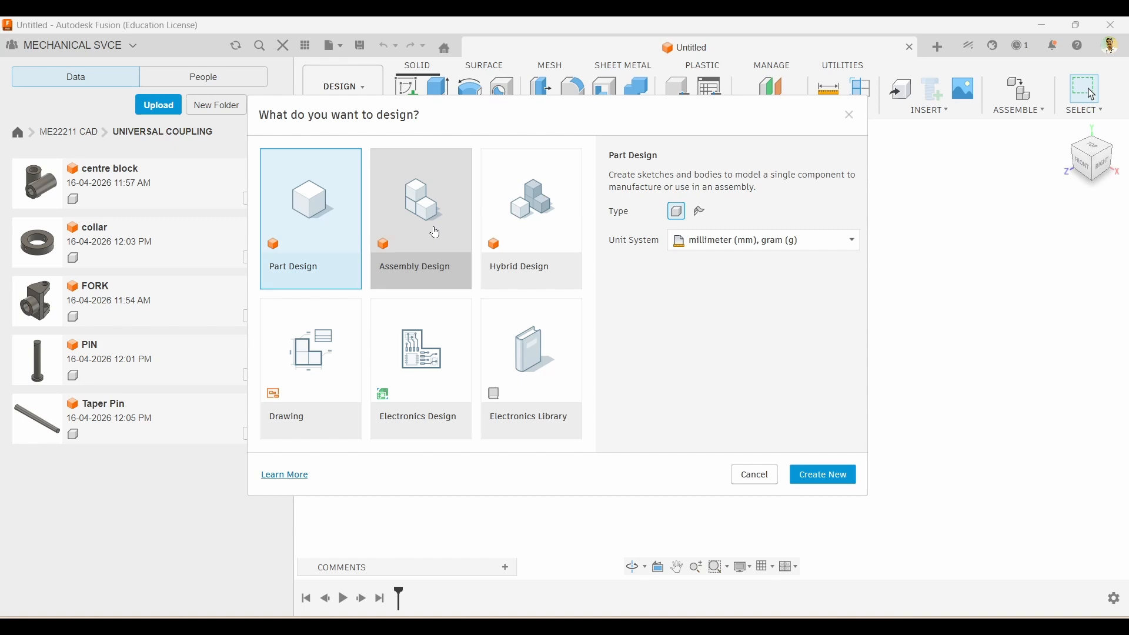
click(436, 234)
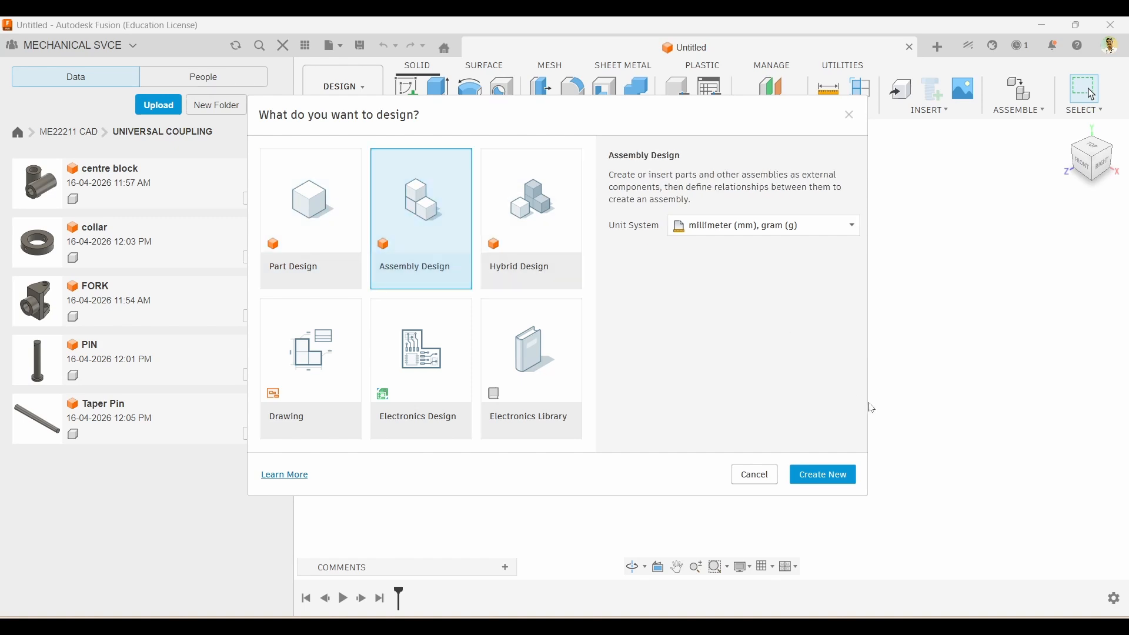
click(826, 480)
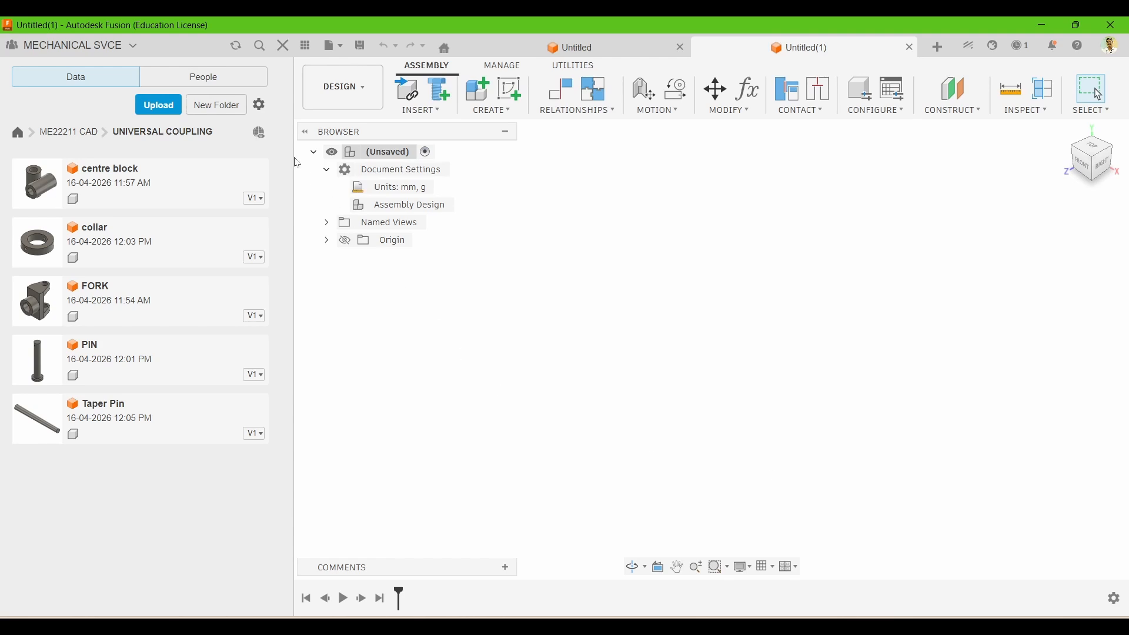
click(284, 46)
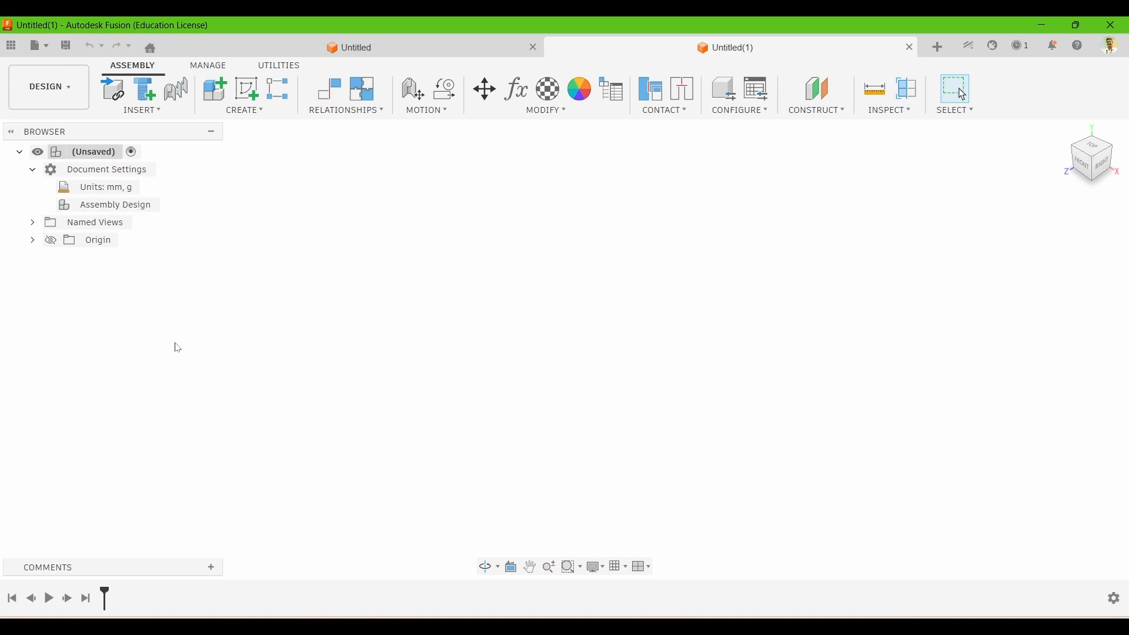
- Show the assembly's origin planes and axes
key(super+plus)
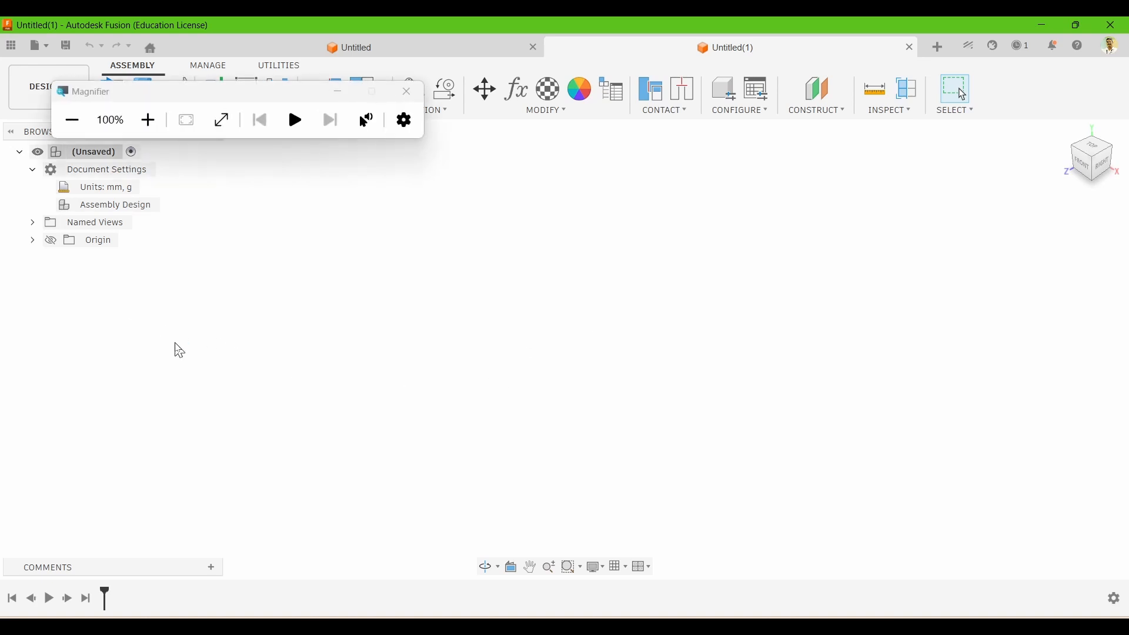
click(339, 92)
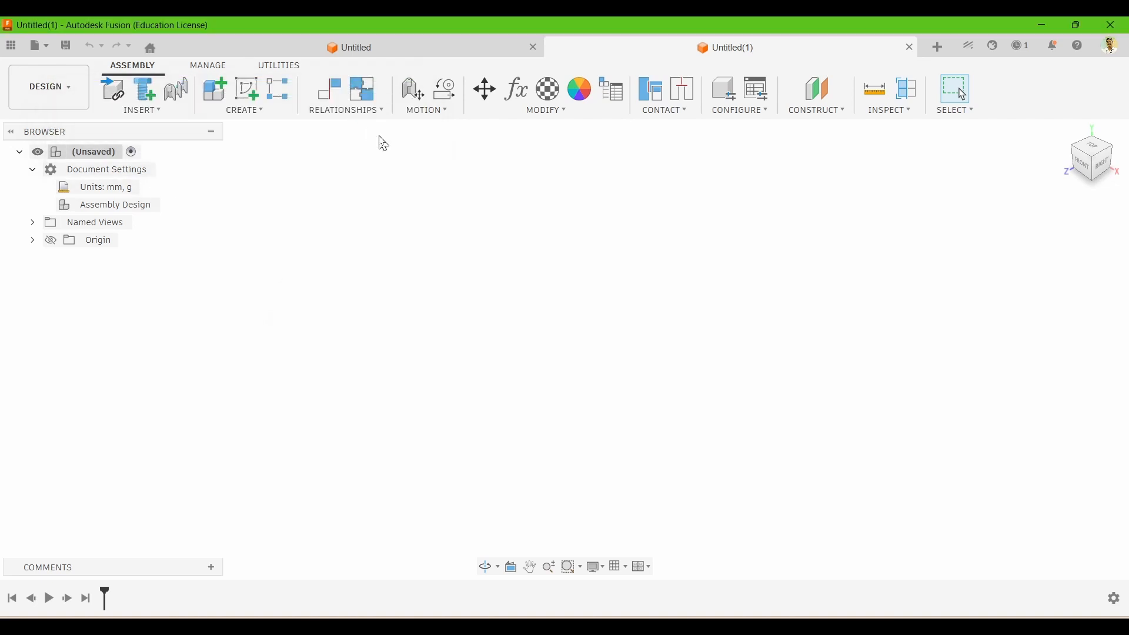
key(super+plus)
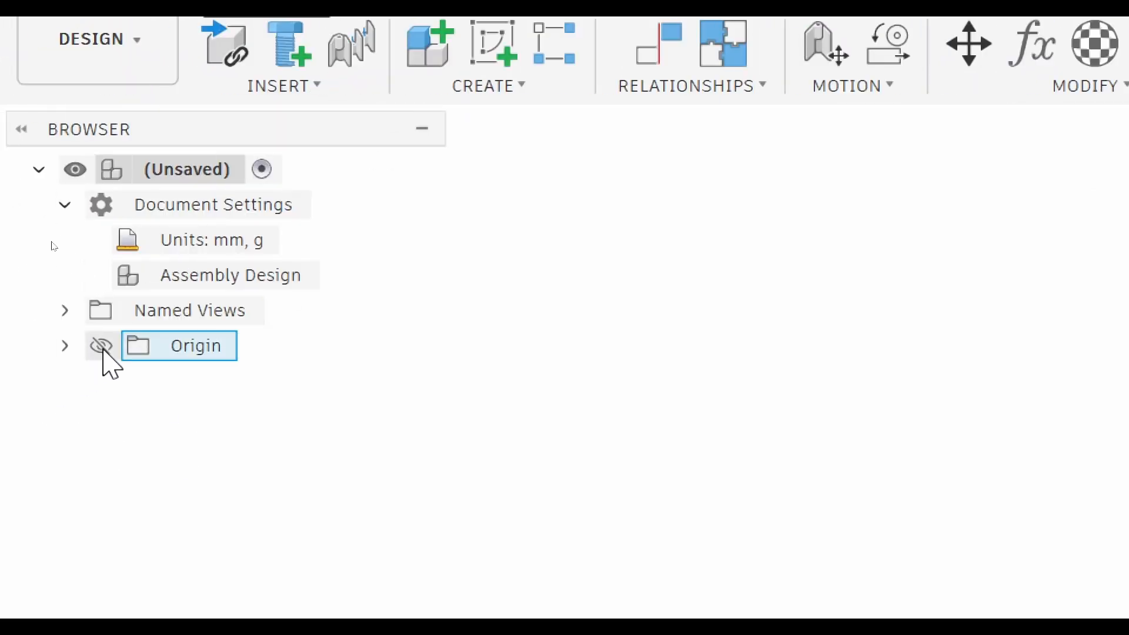
click(101, 347)
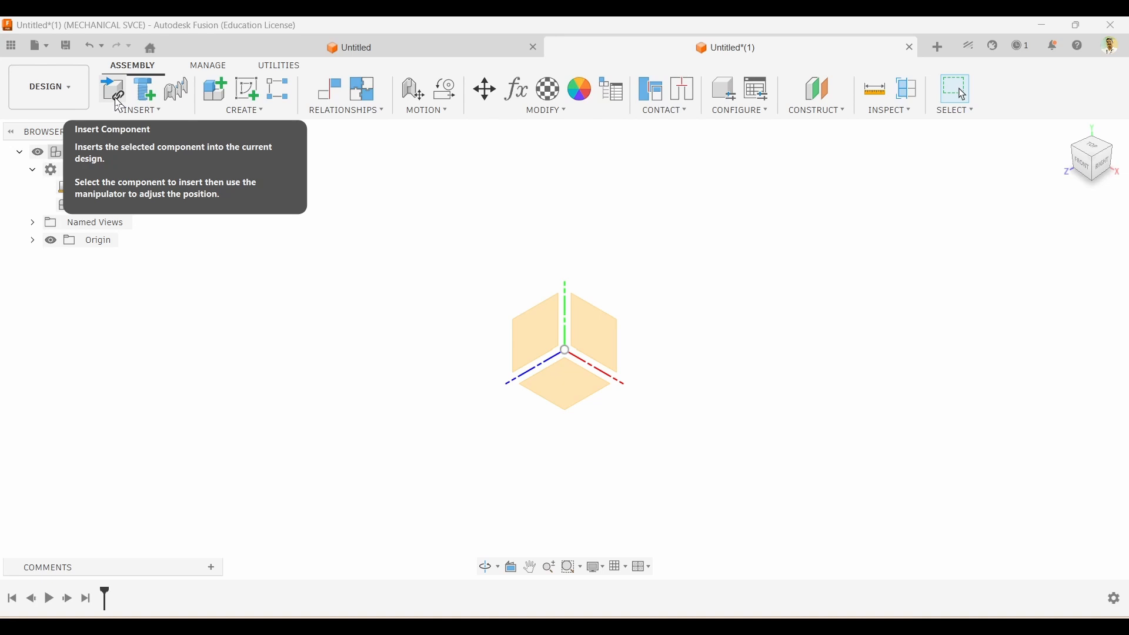
- Insert the centre block component from the UNIVERSAL COUPLING folder of the ME22211 CAD project
click(11, 47)
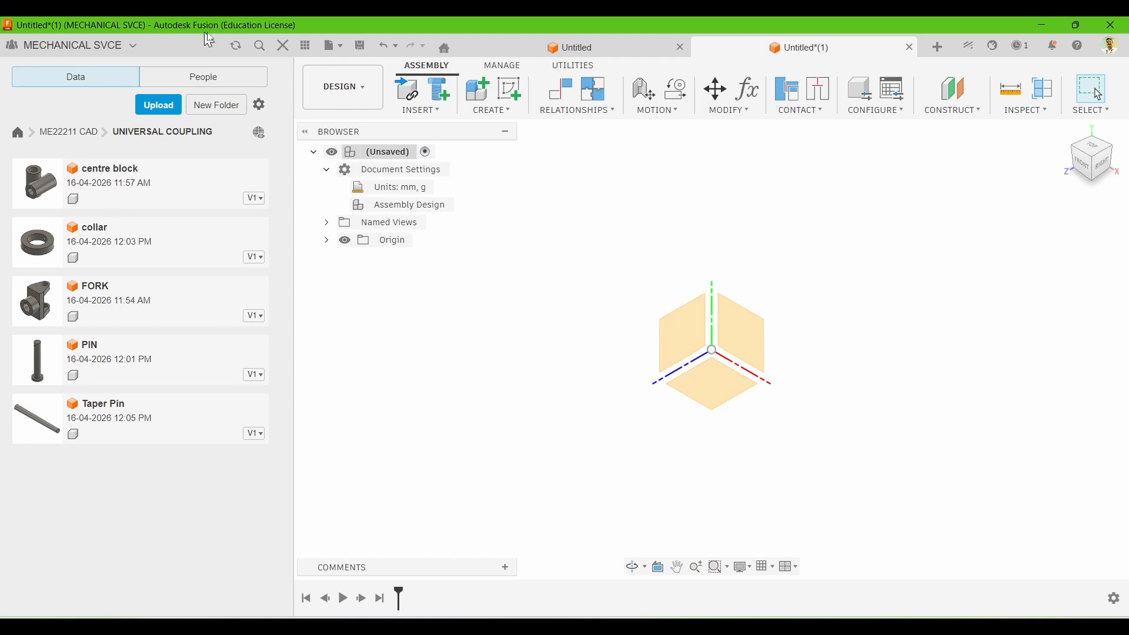
click(283, 45)
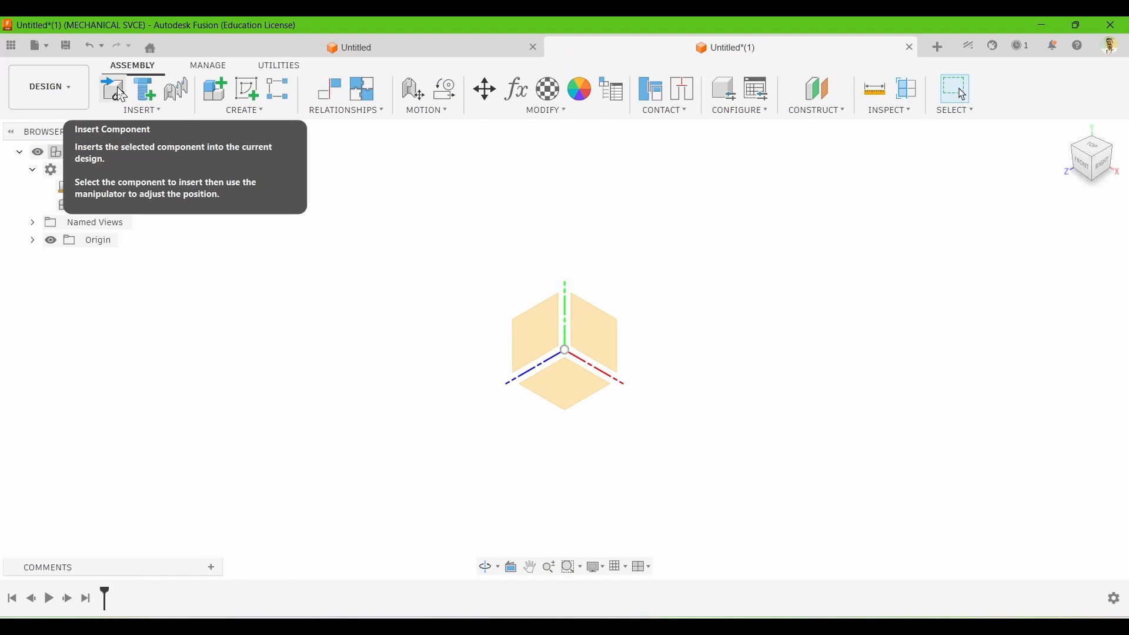
click(121, 94)
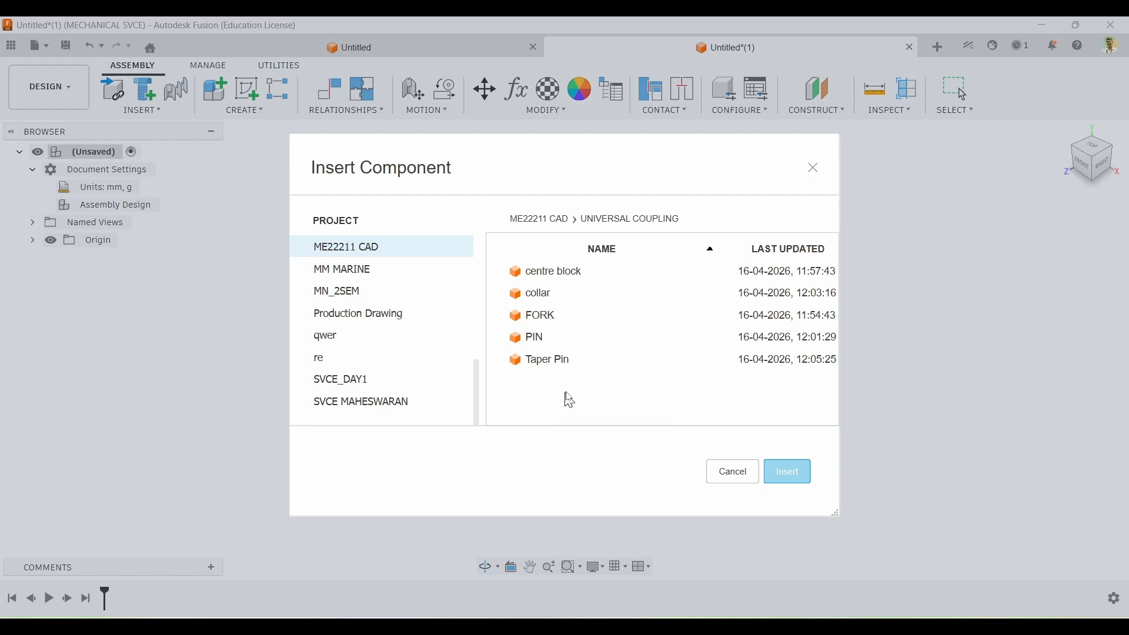
click(562, 276)
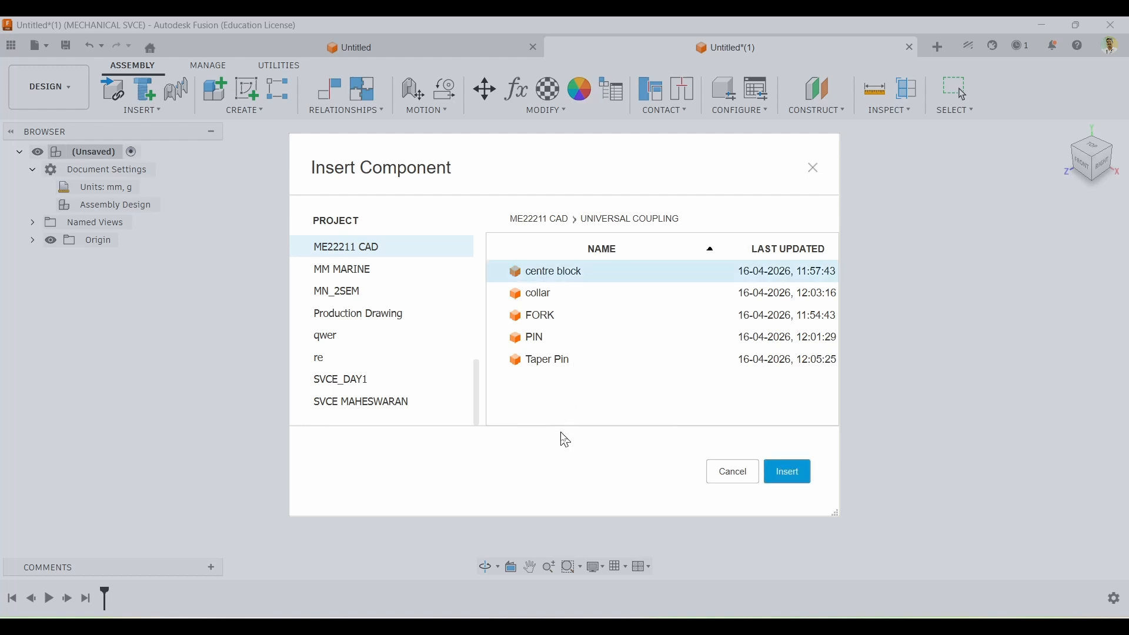
click(788, 472)
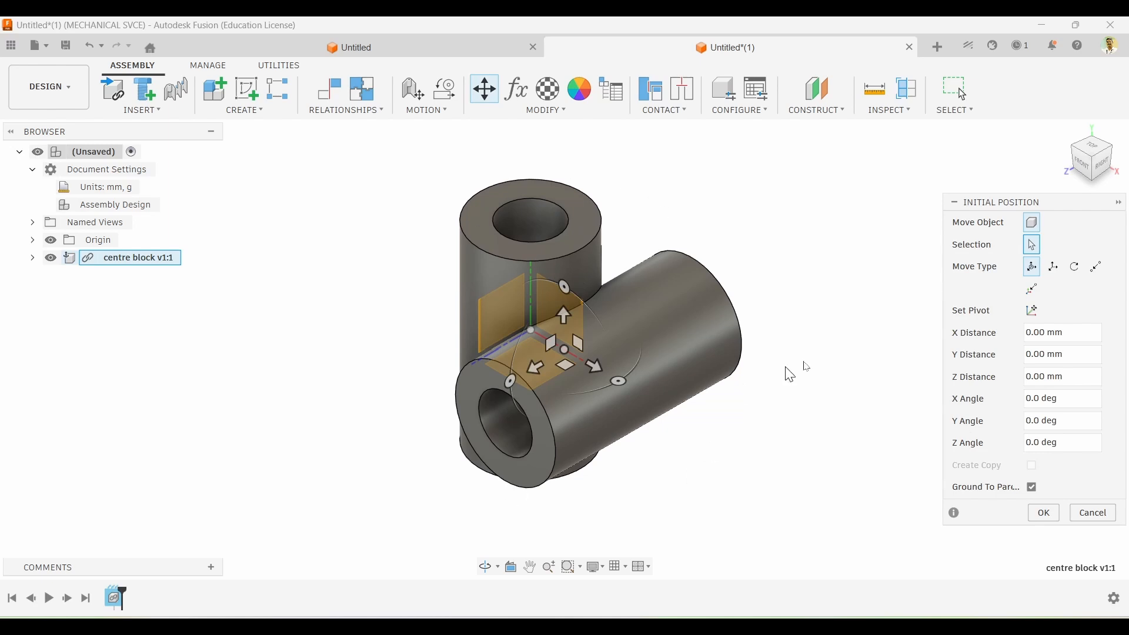
drag(1009, 206, 252, 176)
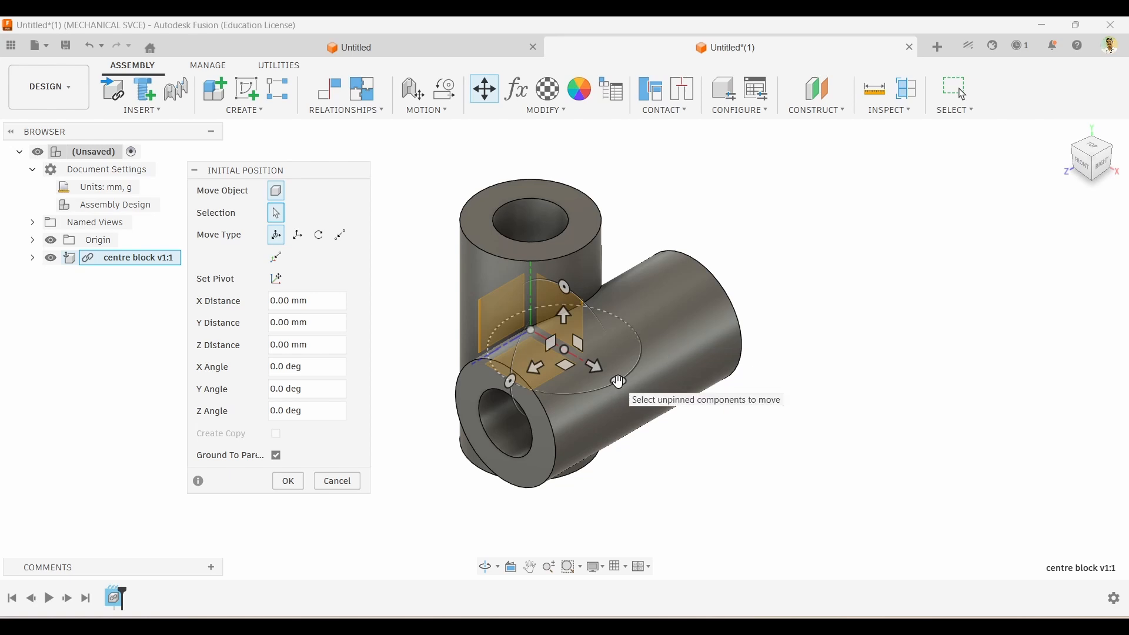
- Try rotating the centre block about its axes and moving it freely along axes and planes
drag(620, 381, 645, 400)
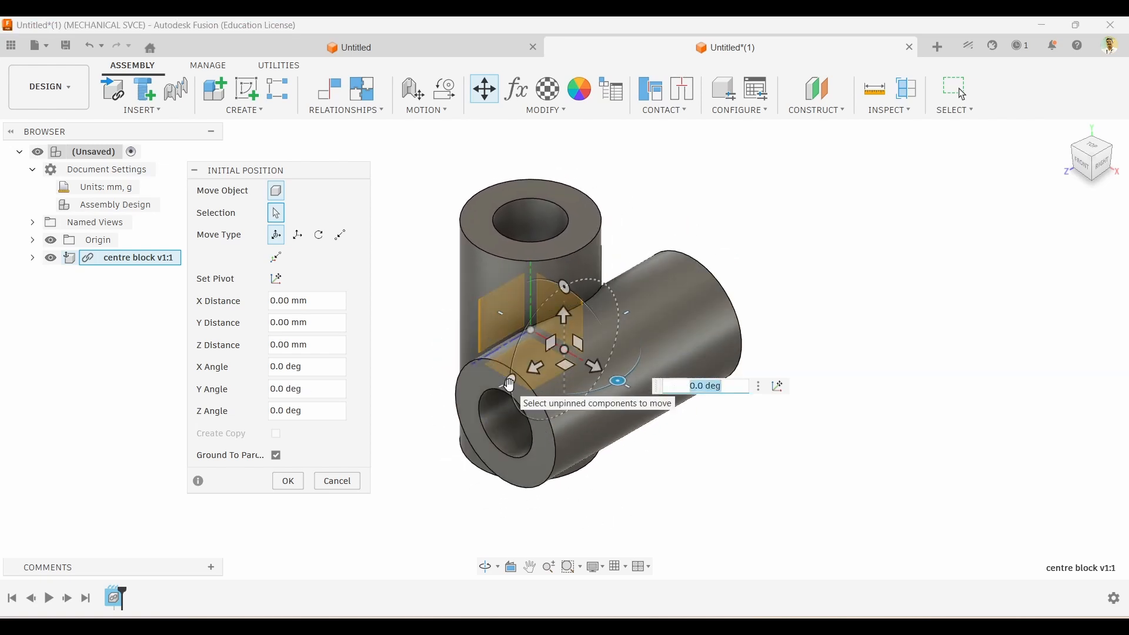
drag(510, 385, 455, 400)
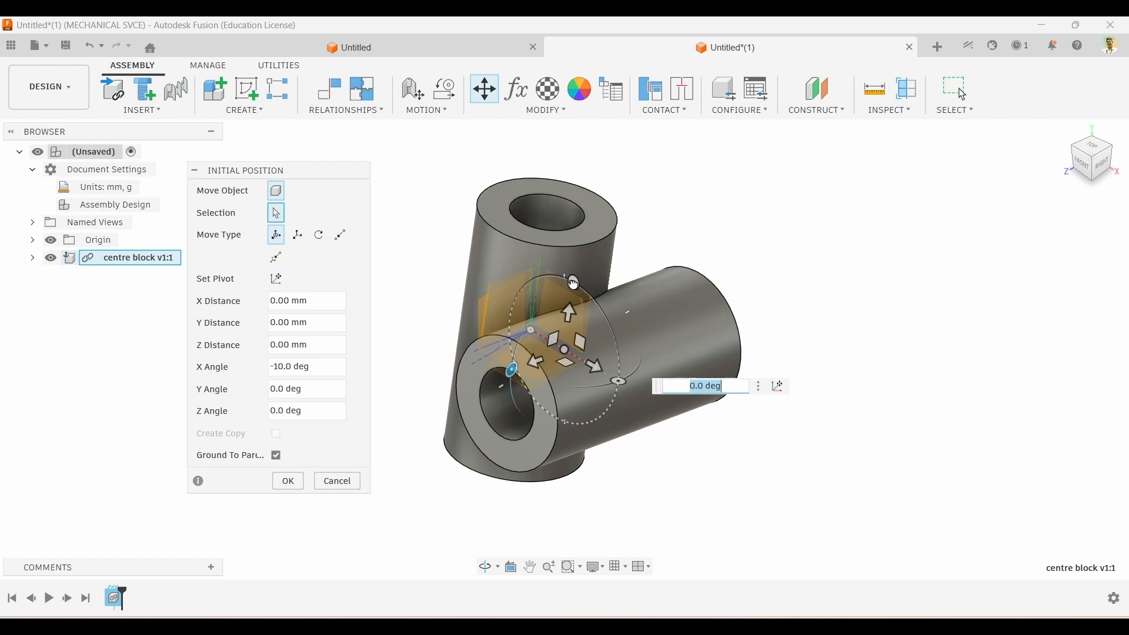
mouse_move(574, 284)
mouse_down()
mouse_move(661, 453)
mouse_move(529, 245)
mouse_move(602, 370)
mouse_move(581, 297)
mouse_move(560, 276)
mouse_up()
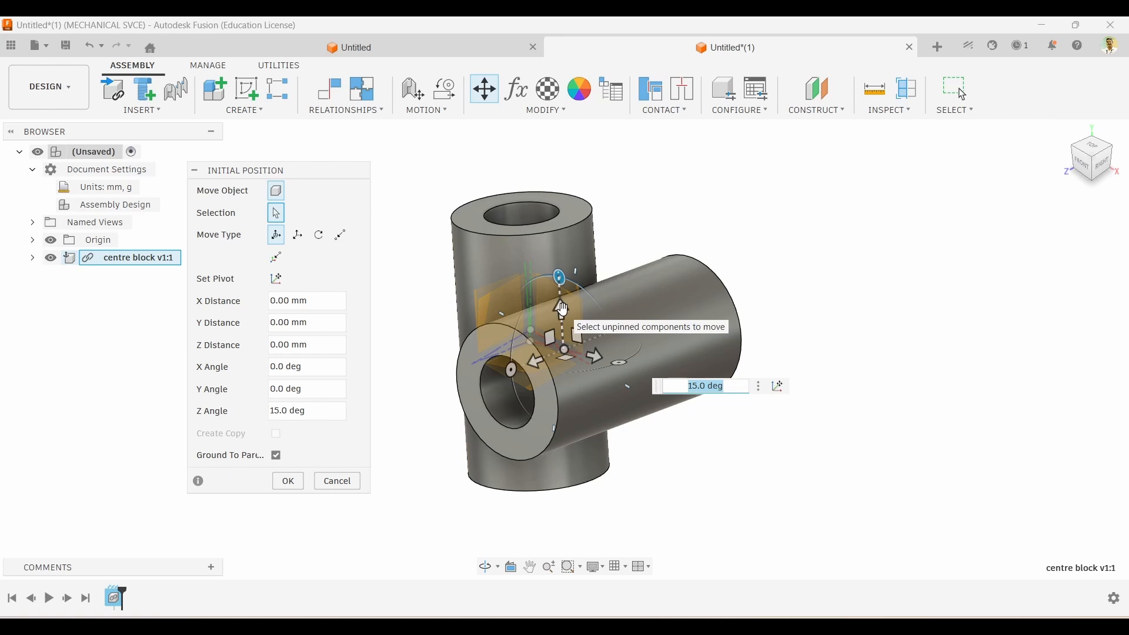
drag(562, 312, 534, 274)
drag(531, 324, 693, 454)
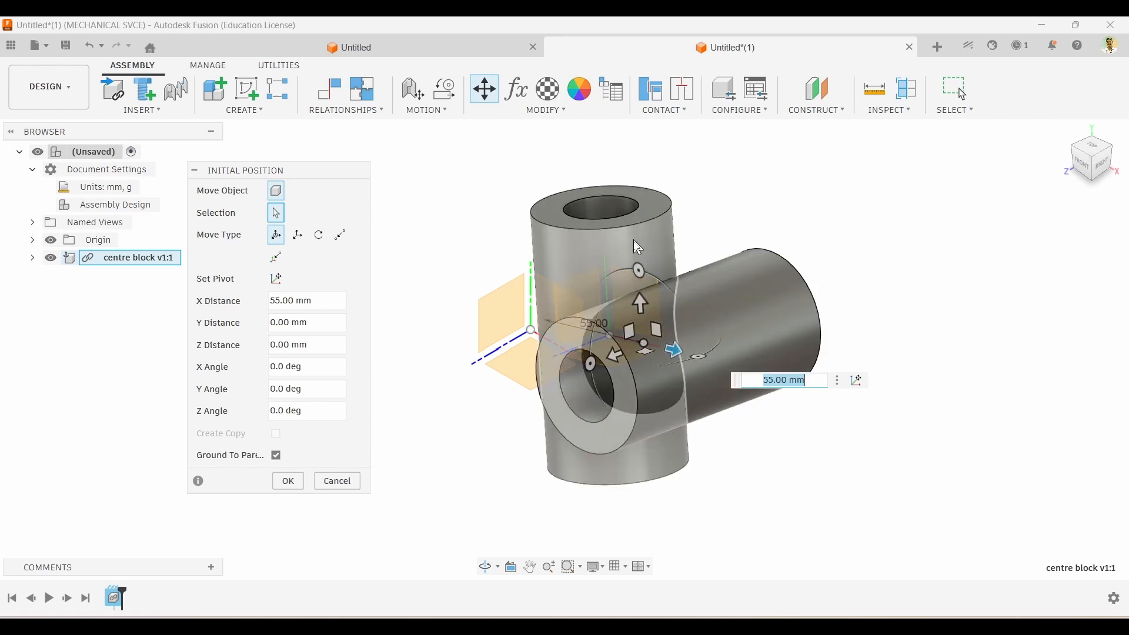
drag(675, 351, 888, 343)
drag(839, 268, 720, 300)
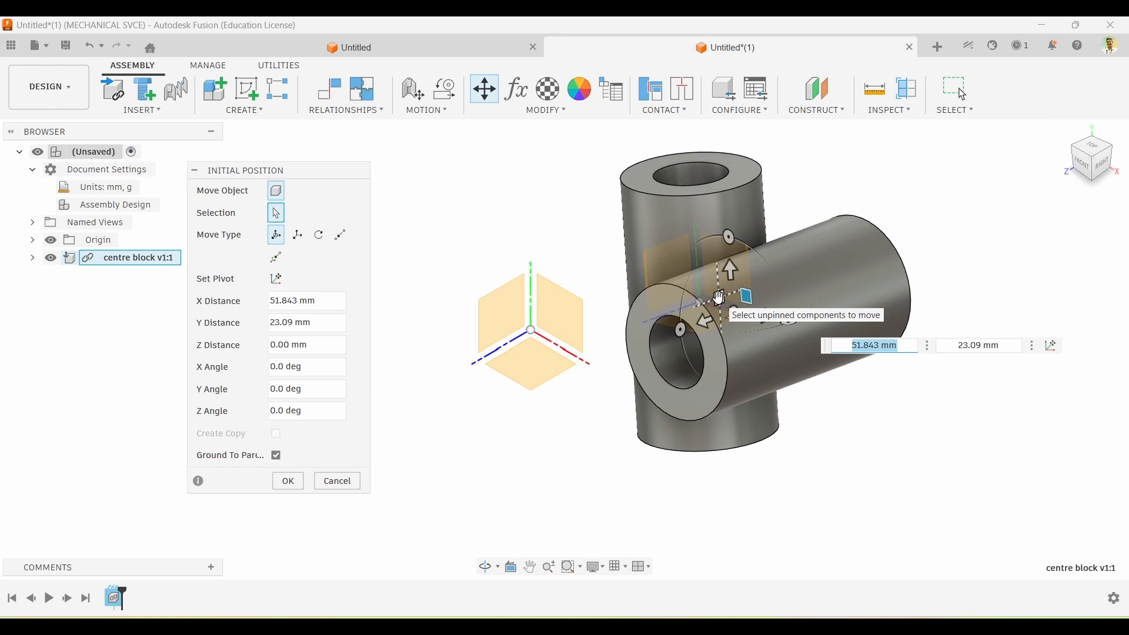
drag(720, 300, 682, 330)
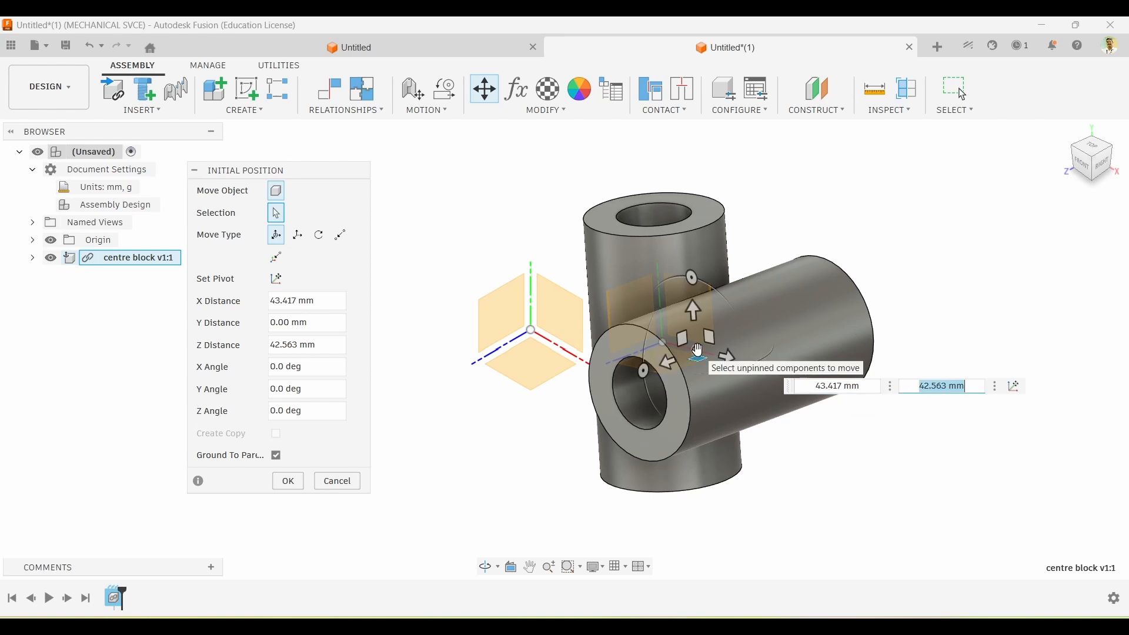
drag(699, 351, 766, 321)
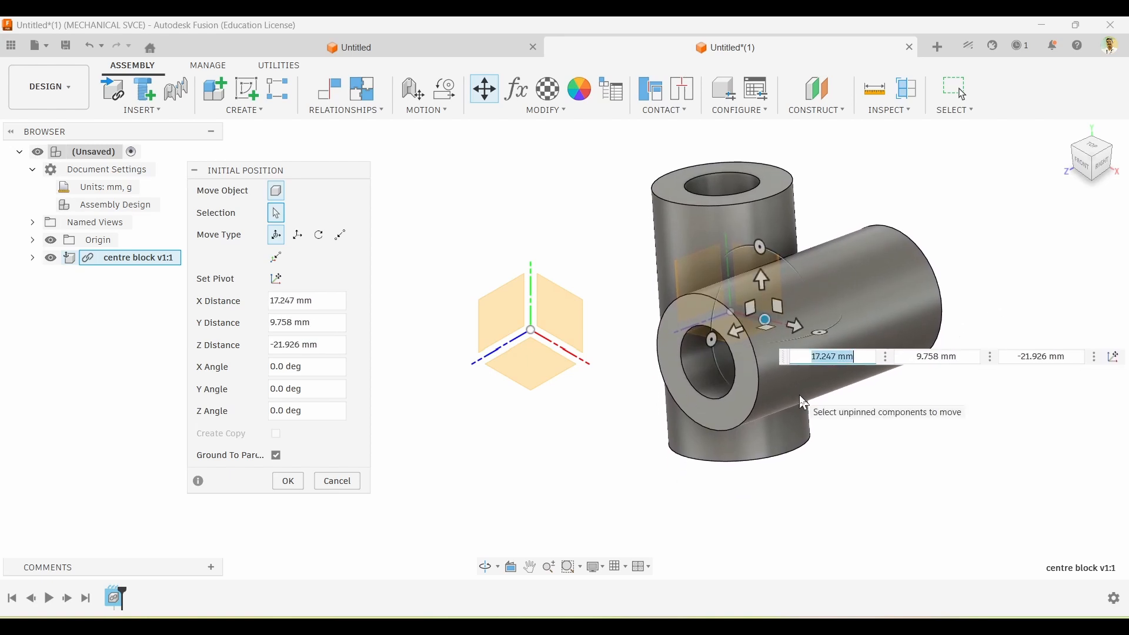
- Set the centre block's X distance to 0 and discard the repositioning to leave it at its inserted position
click(333, 302)
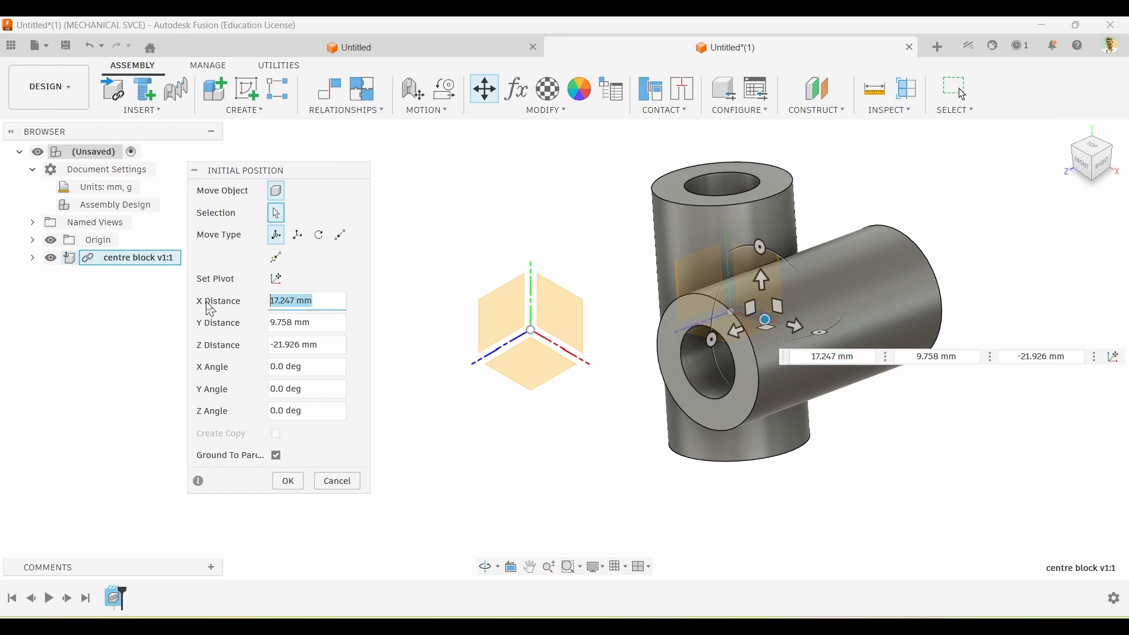
text(0)
click(308, 323)
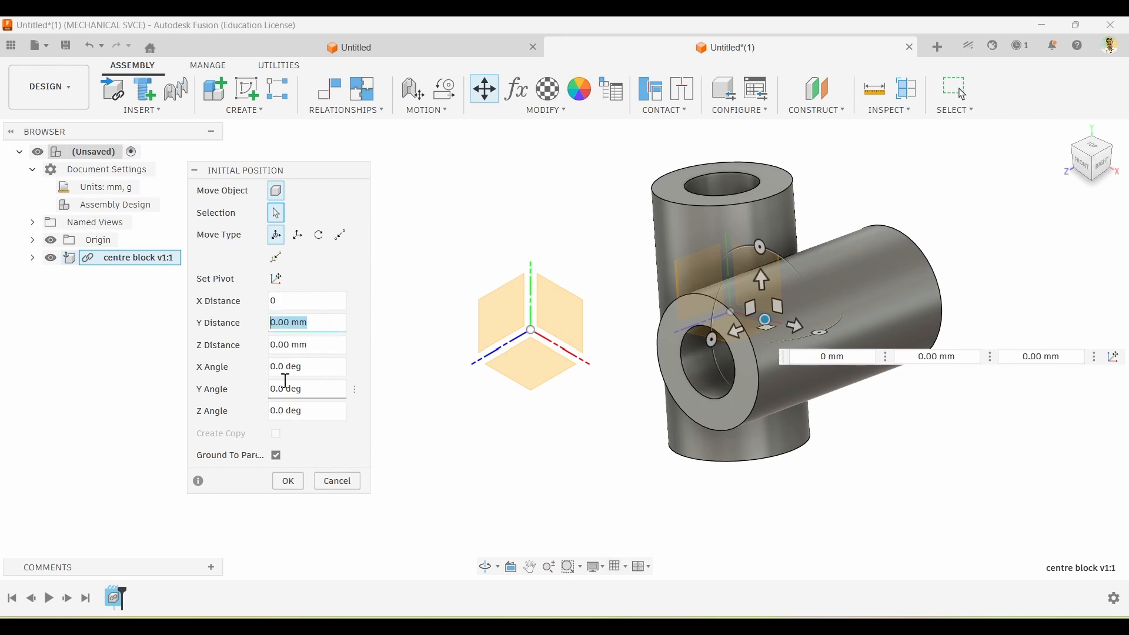
click(339, 481)
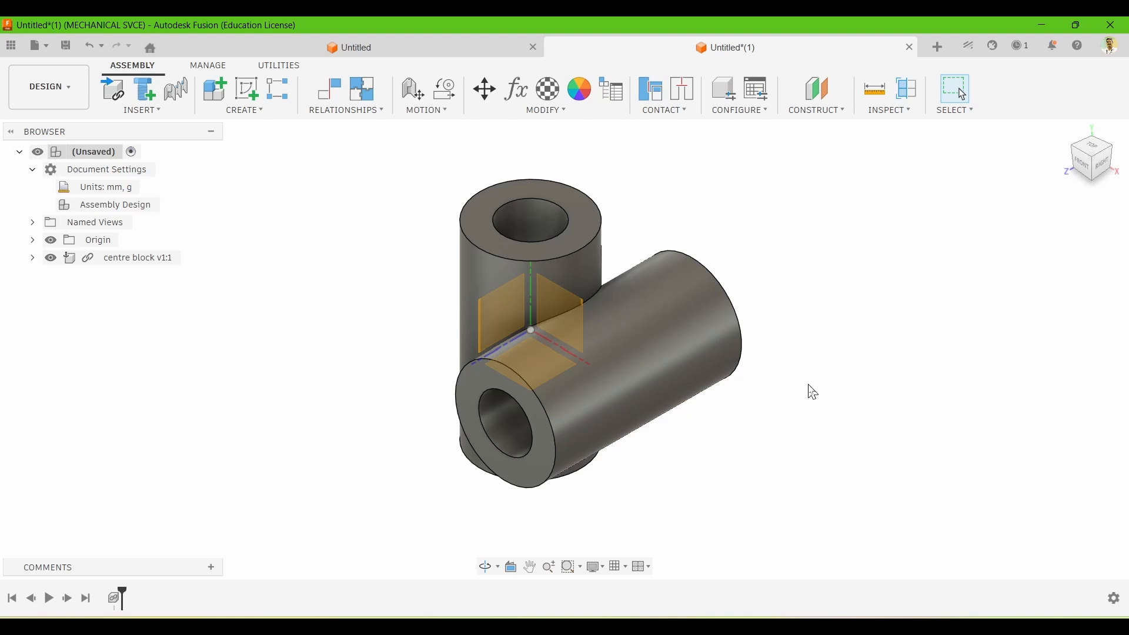
- Insert the FORK component and offset it from the centre block by about -117 mm in Y and -254 mm in Z
click(118, 95)
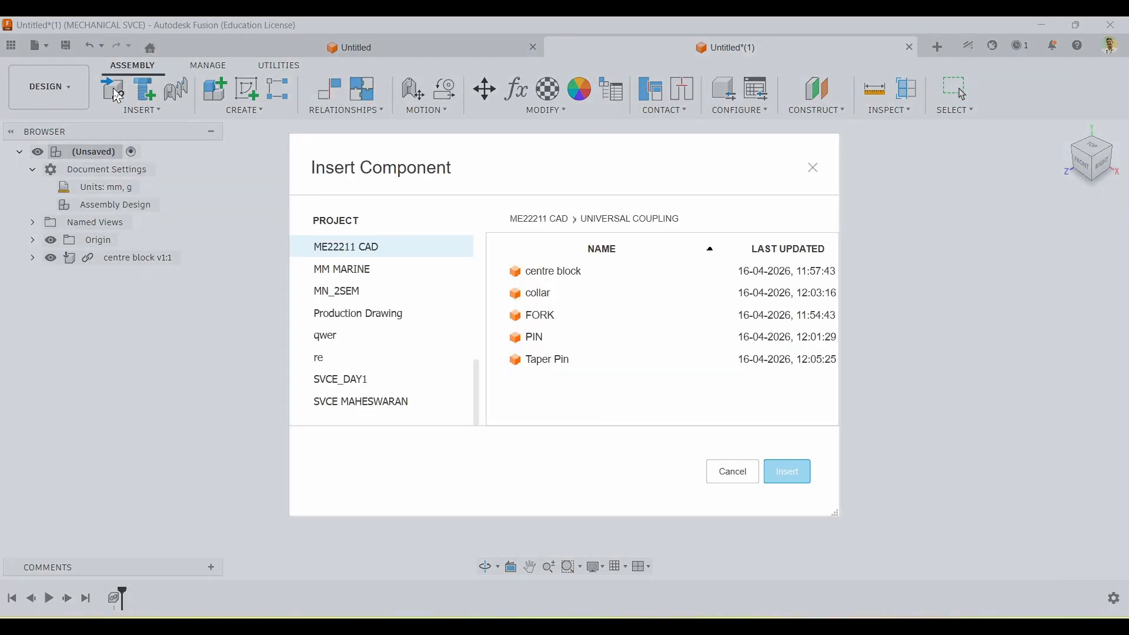
click(553, 319)
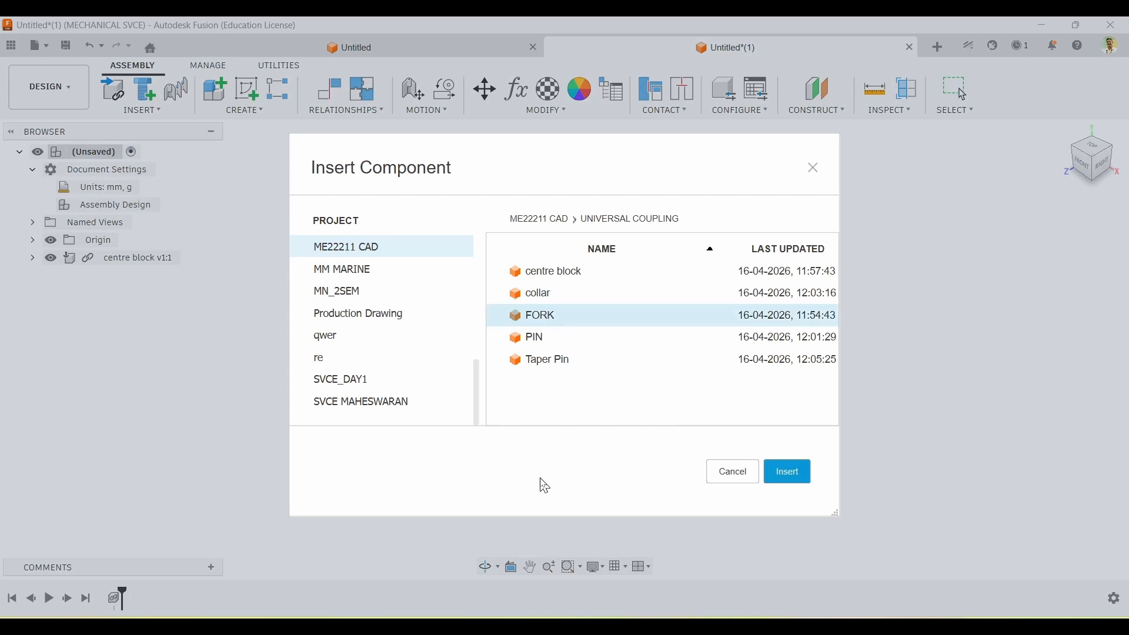
click(802, 472)
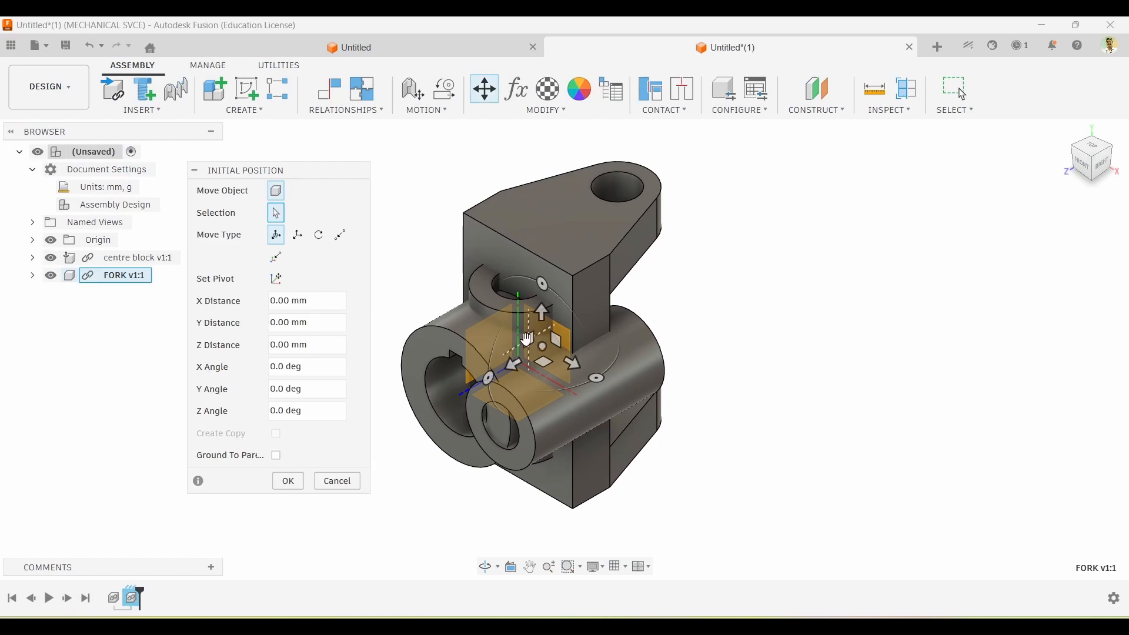
drag(527, 339, 839, 325)
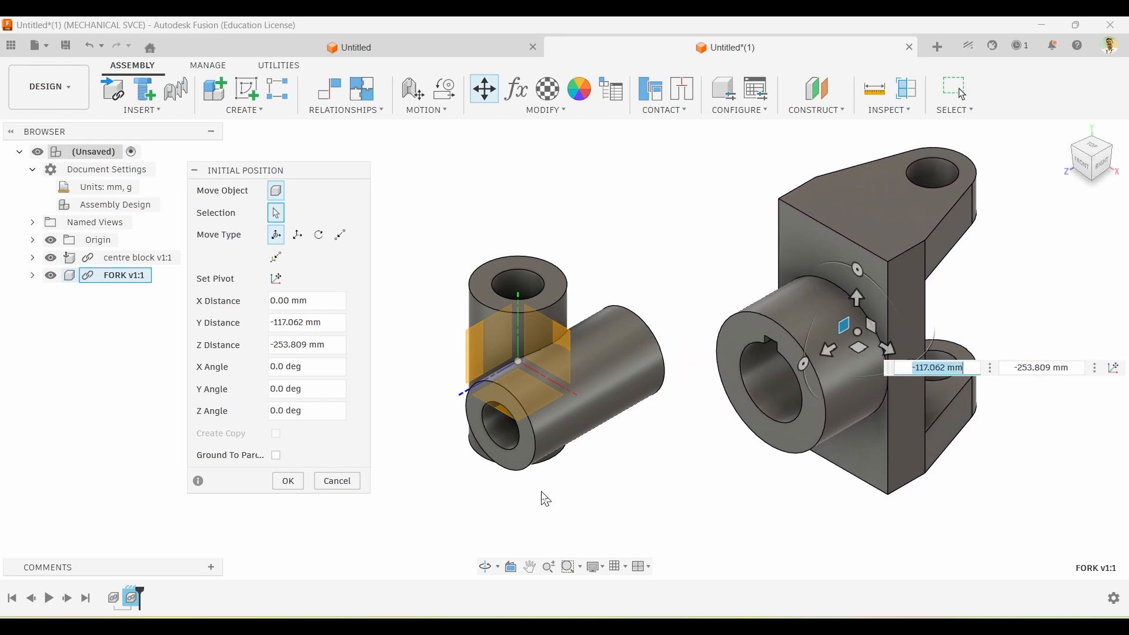
scroll(427, 446, down, 1)
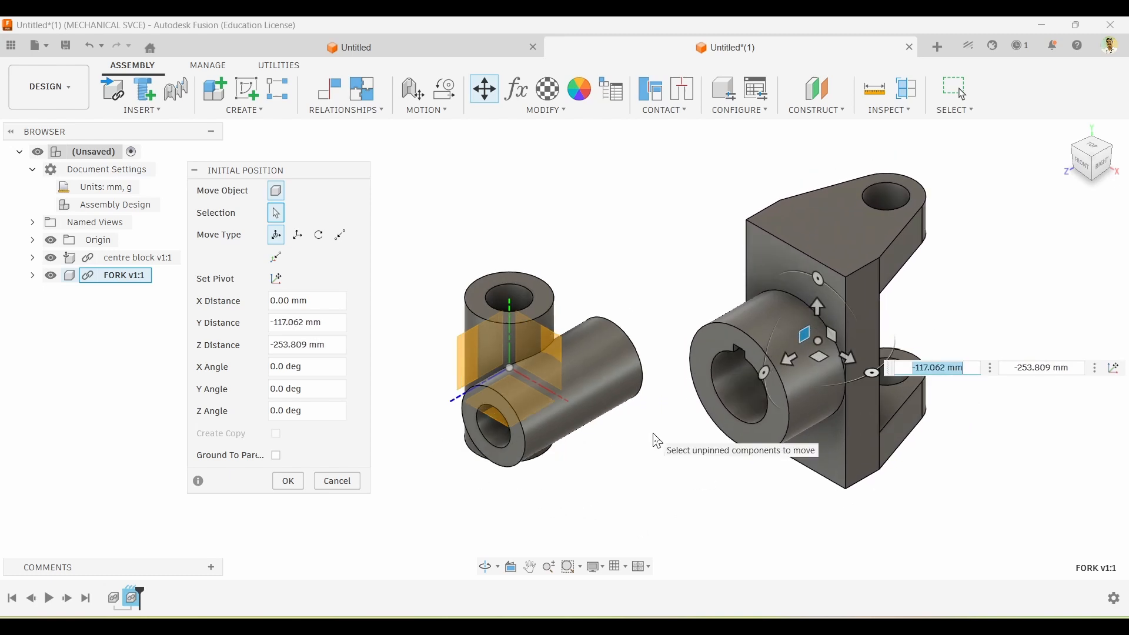
click(295, 481)
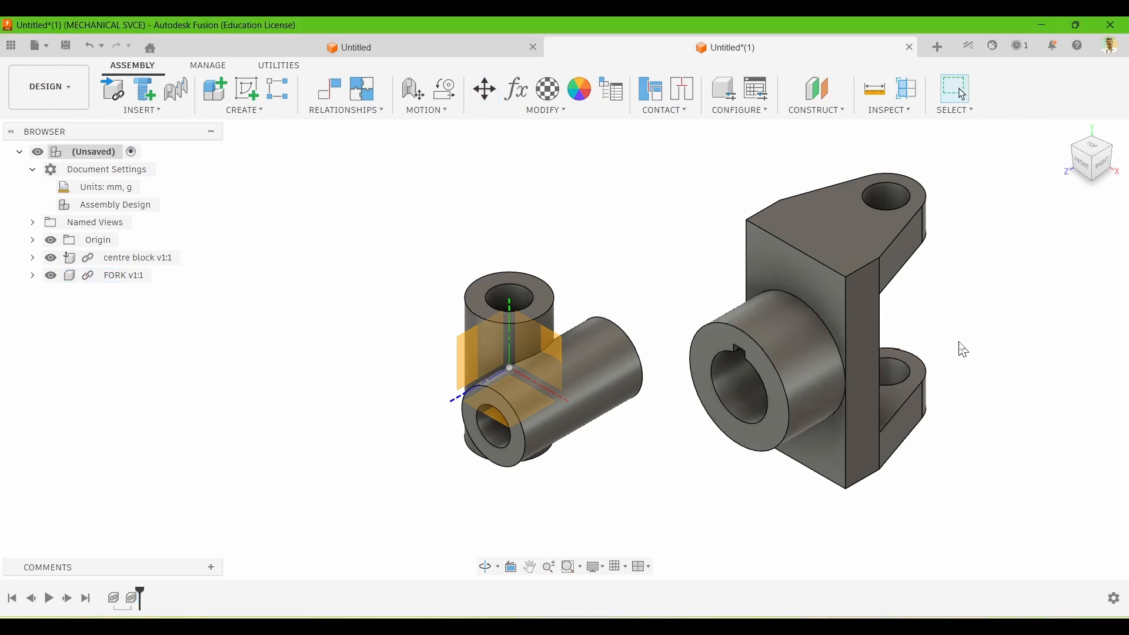
- Start a joint with the inner edge of the fork's upper lug hole as the Component 1 snap point
shift+middle_drag(975, 336, 573, 185)
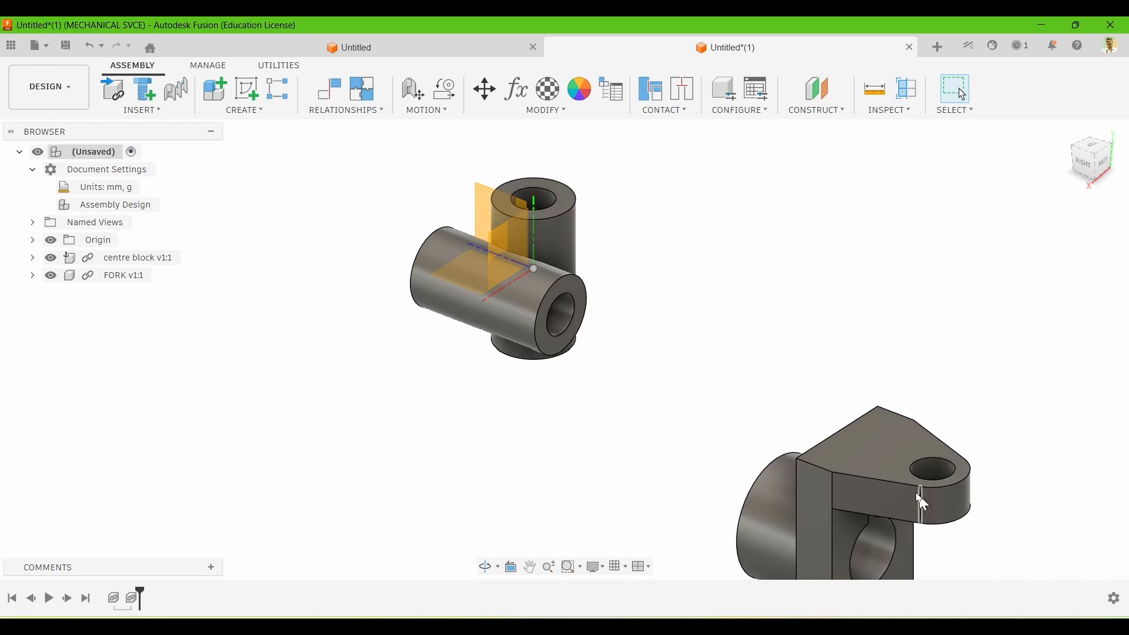
shift+middle_drag(894, 417, 950, 413)
shift+middle_drag(639, 270, 622, 385)
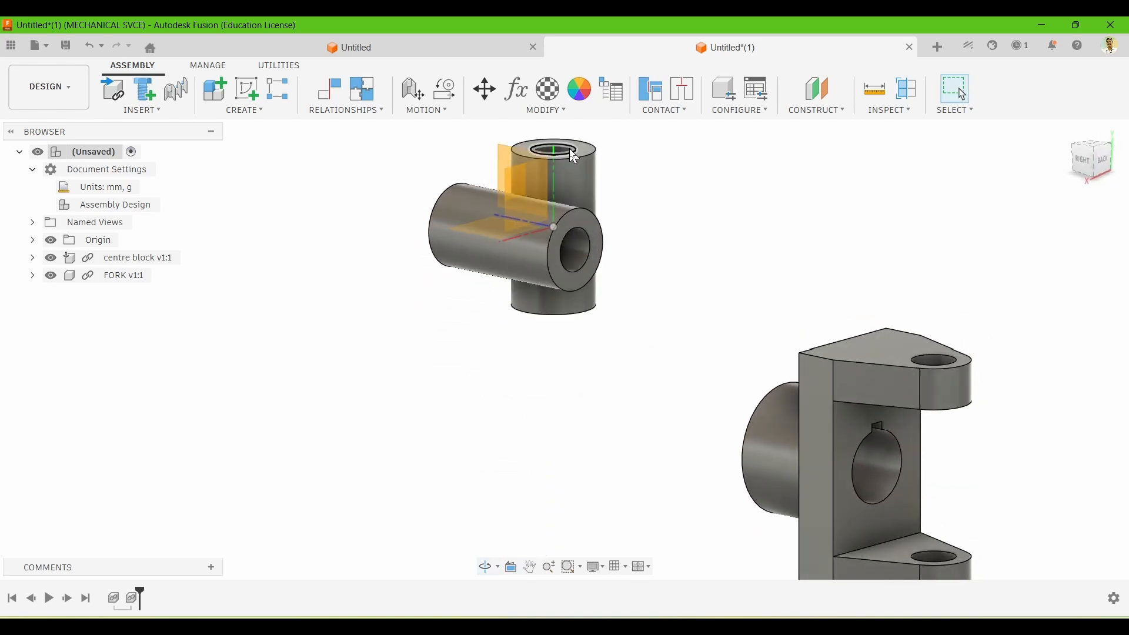
scroll(499, 330, down, 3)
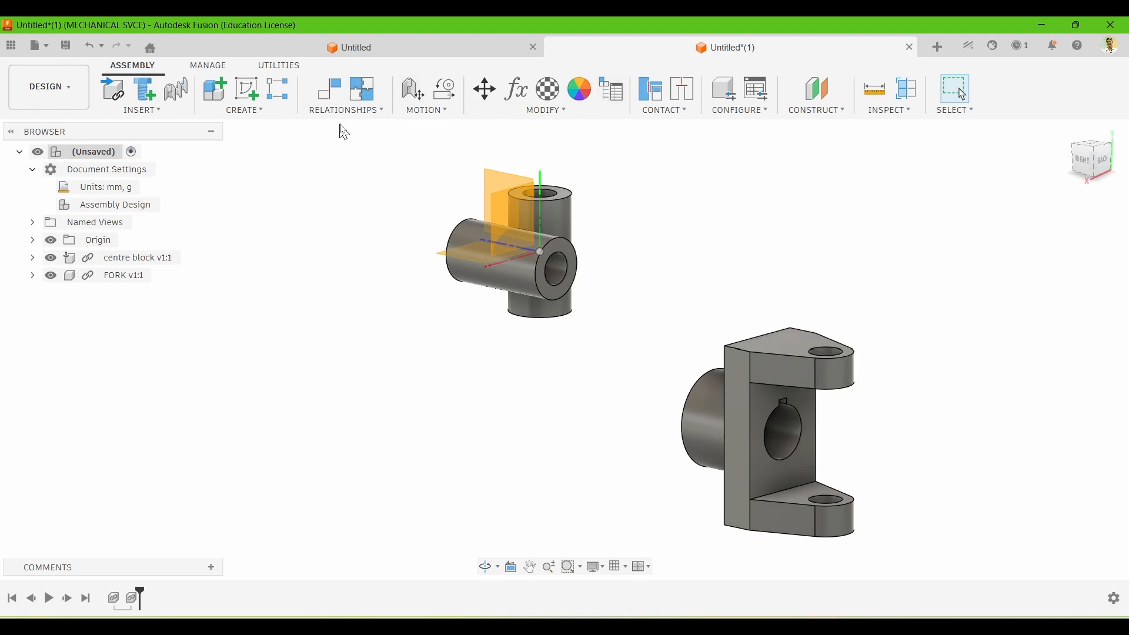
click(381, 113)
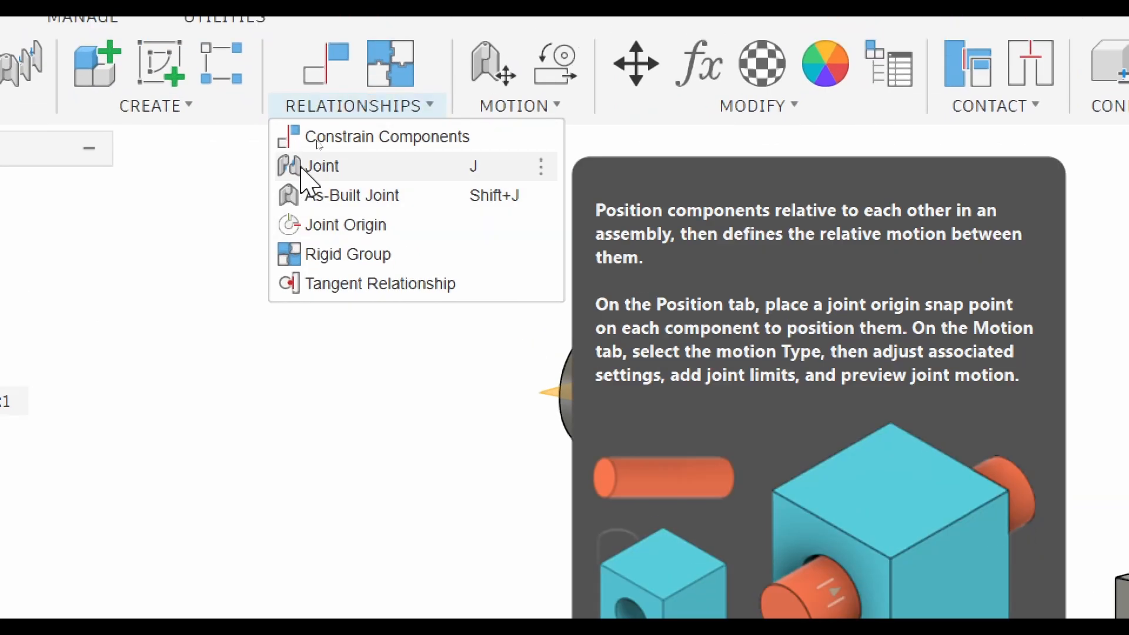
click(303, 169)
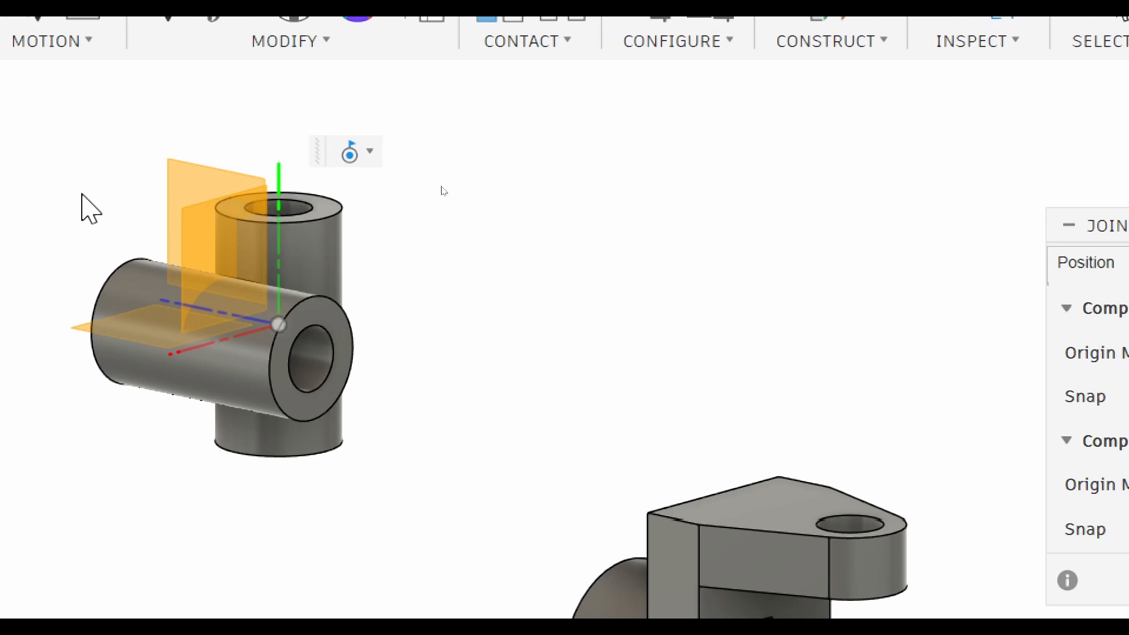
middle_drag(743, 409, 657, 188)
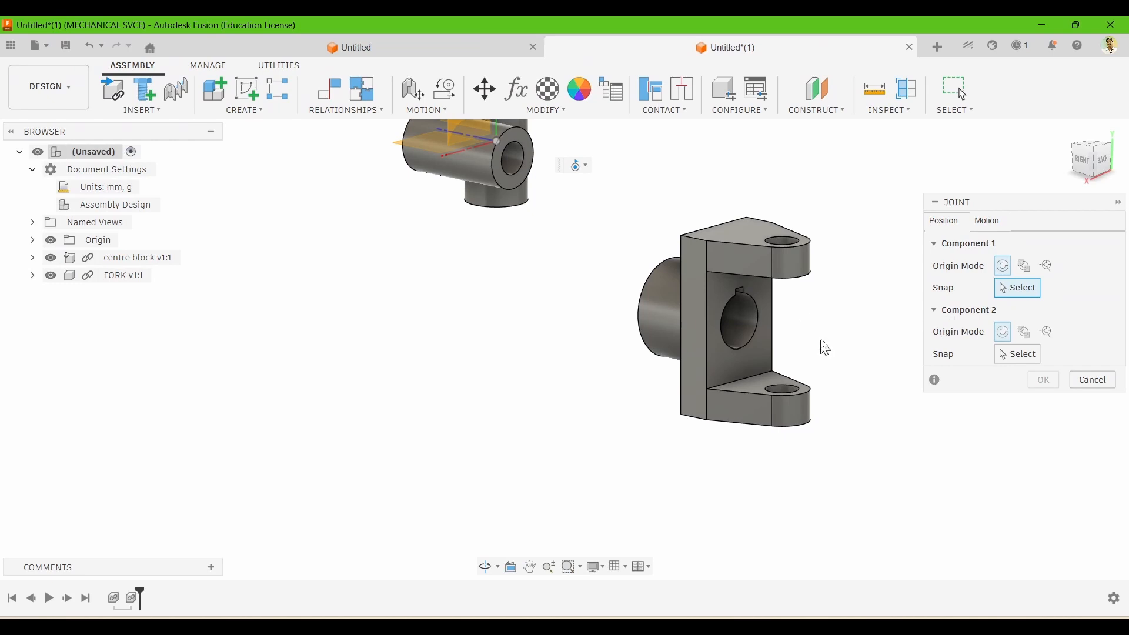
shift+middle_drag(806, 323, 756, 203)
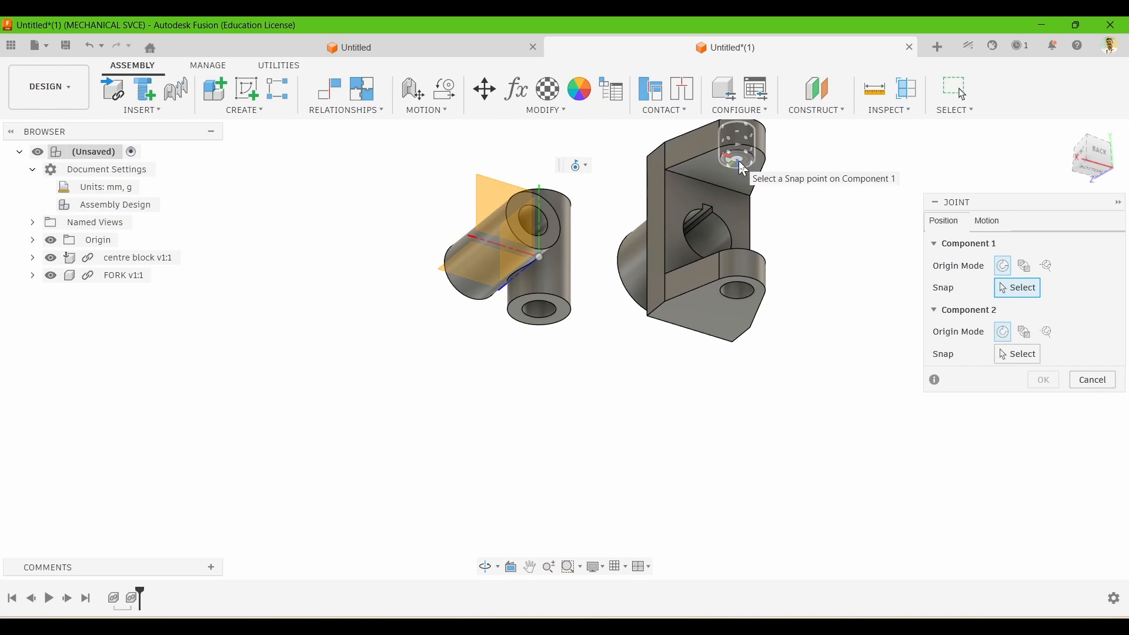
click(743, 170)
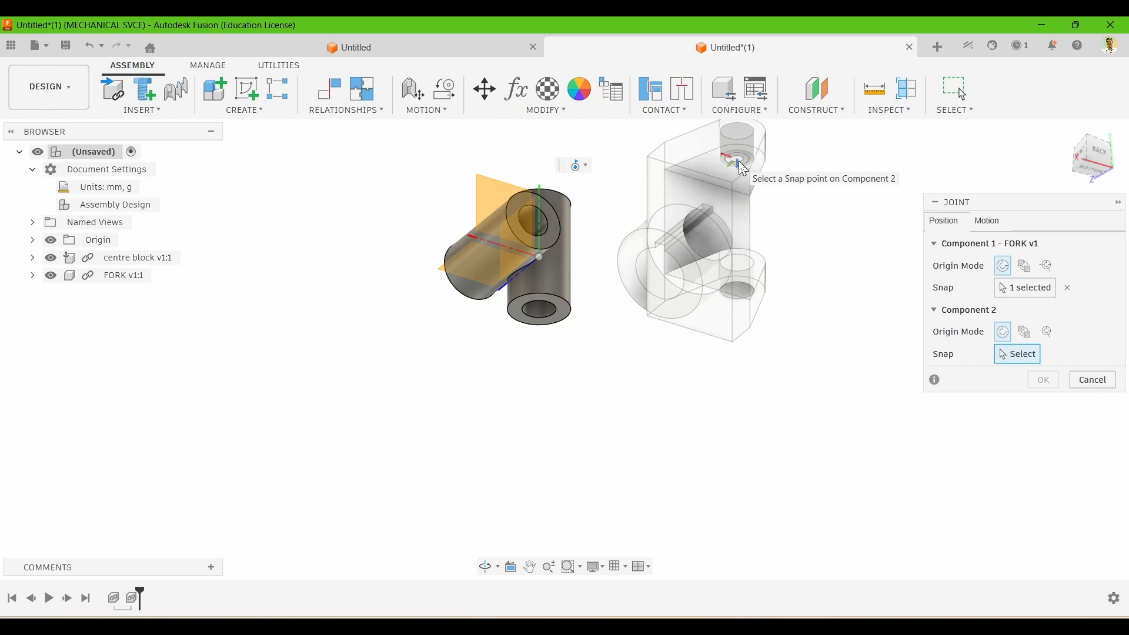
- Snap the fork joint to the top centre of the centre block's vertical bore and set its alignment angle to 60 degrees
scroll(543, 240, up, 2)
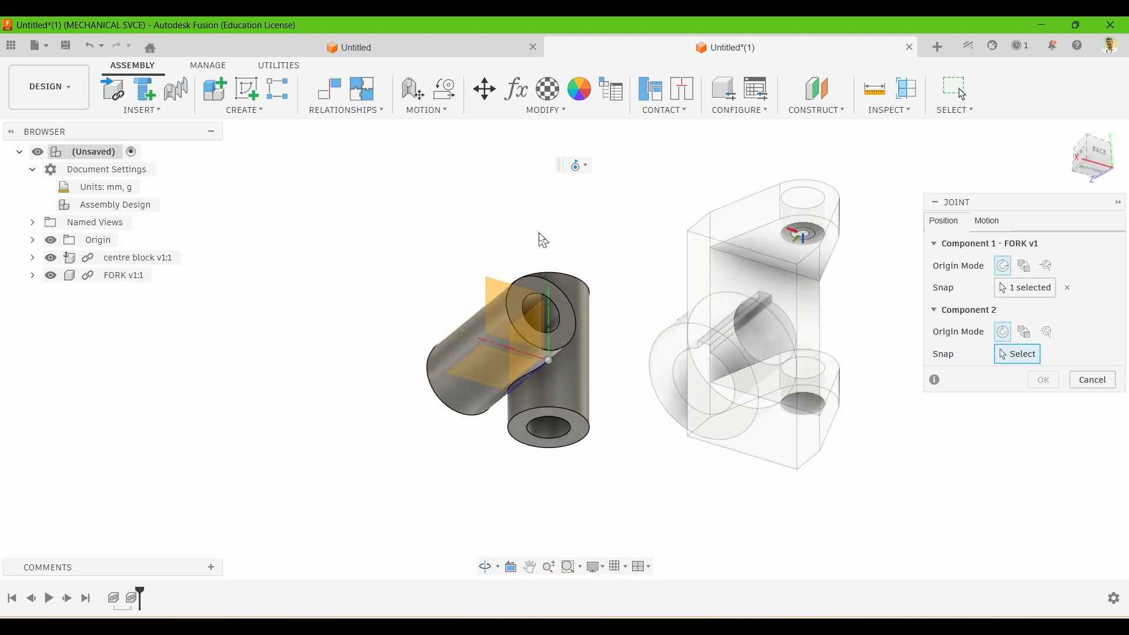
shift+middle_drag(533, 233, 529, 309)
scroll(552, 326, down, 3)
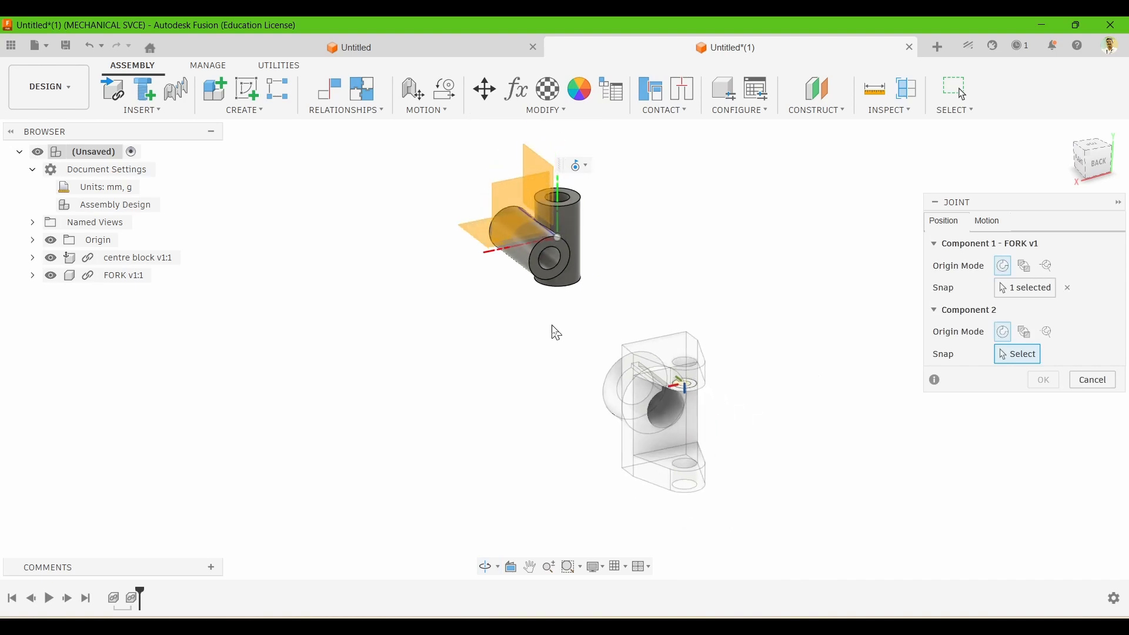
scroll(593, 137, up, 3)
scroll(598, 143, up, 2)
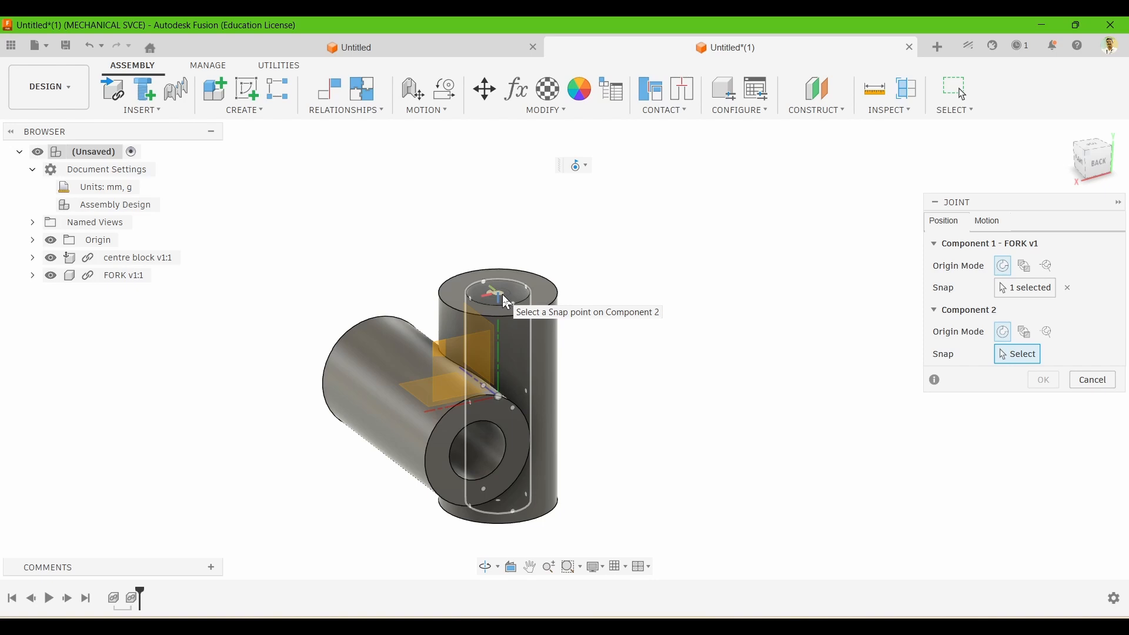
click(504, 297)
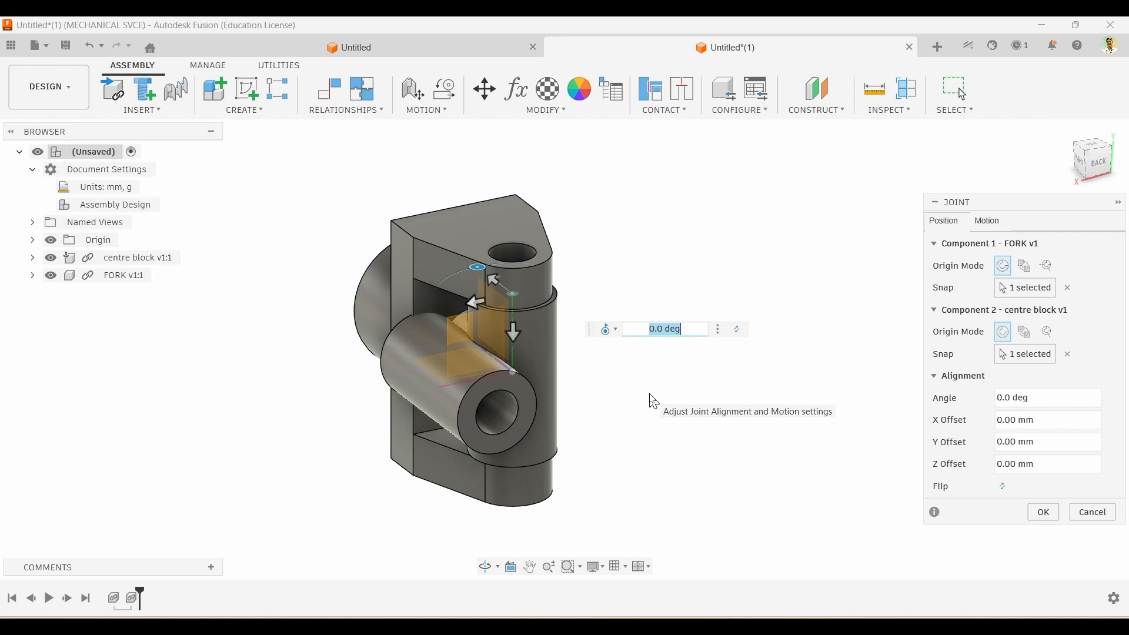
drag(478, 268, 625, 234)
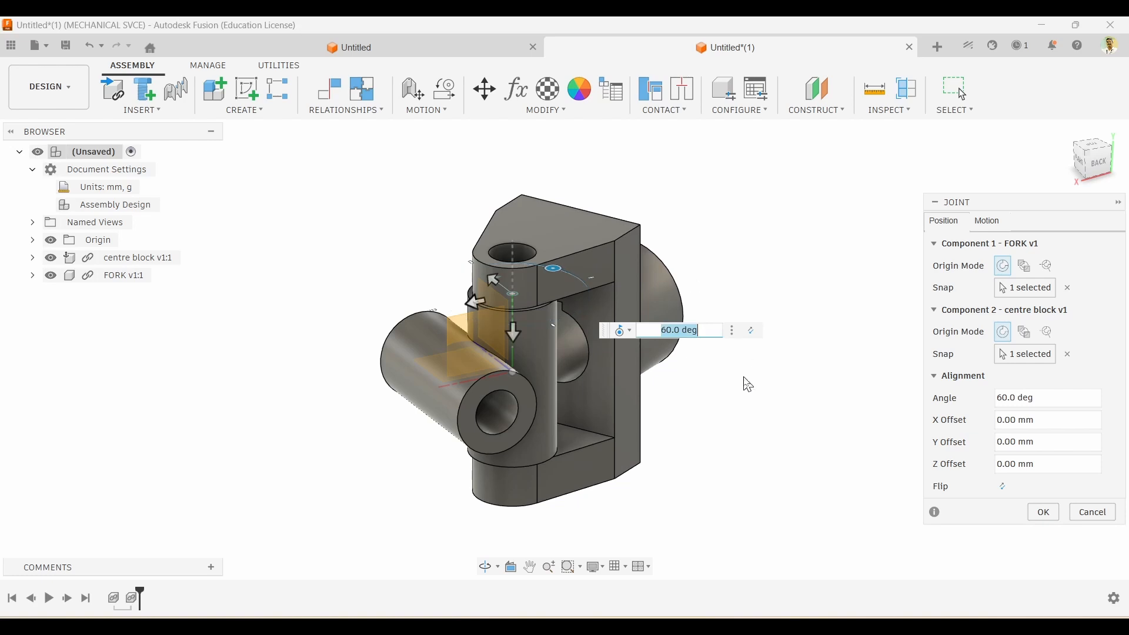
click(1046, 516)
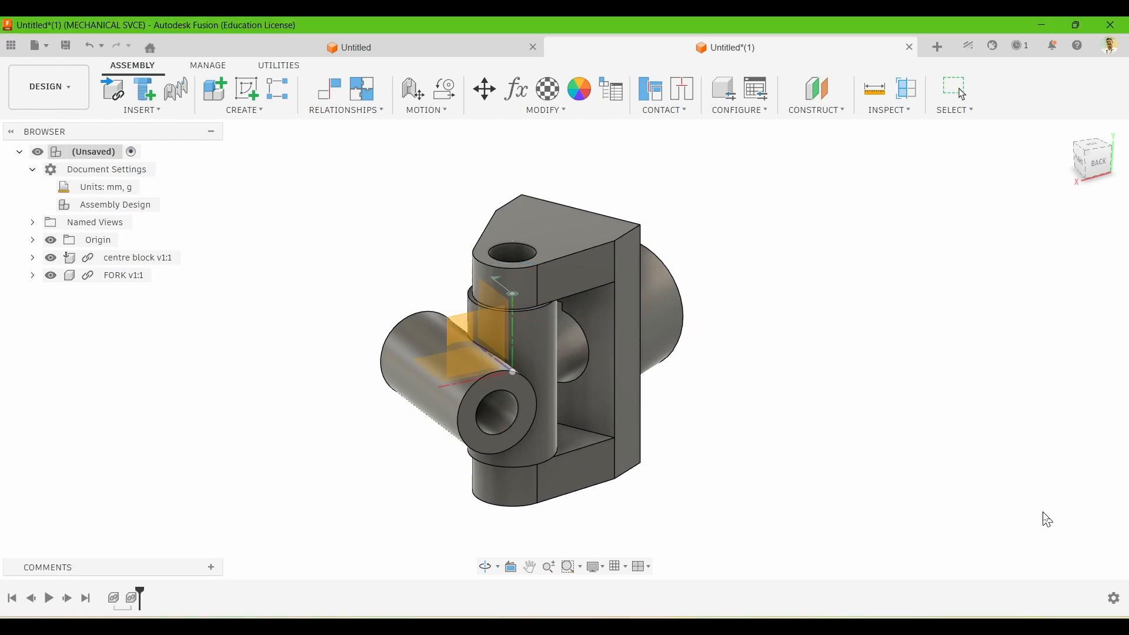
- Hide the assembly's origin planes and axes
scroll(457, 304, down, 1)
middle_drag(457, 304, 405, 323)
middle_drag(521, 279, 553, 271)
middle_drag(692, 330, 652, 309)
scroll(677, 355, down, 1)
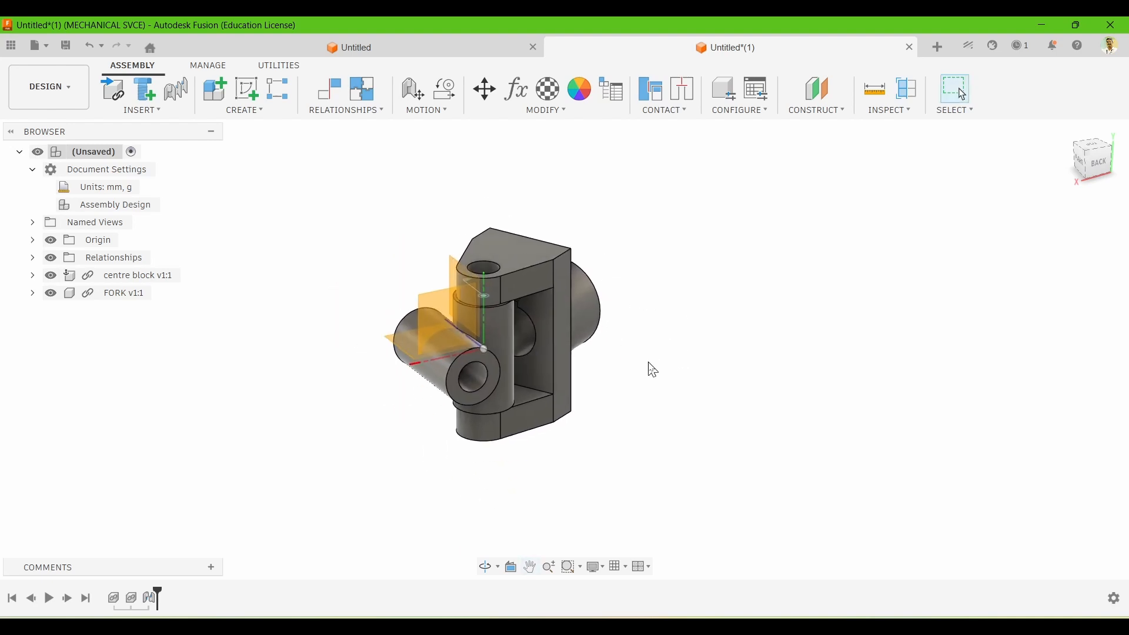
shift+middle_drag(651, 369, 696, 386)
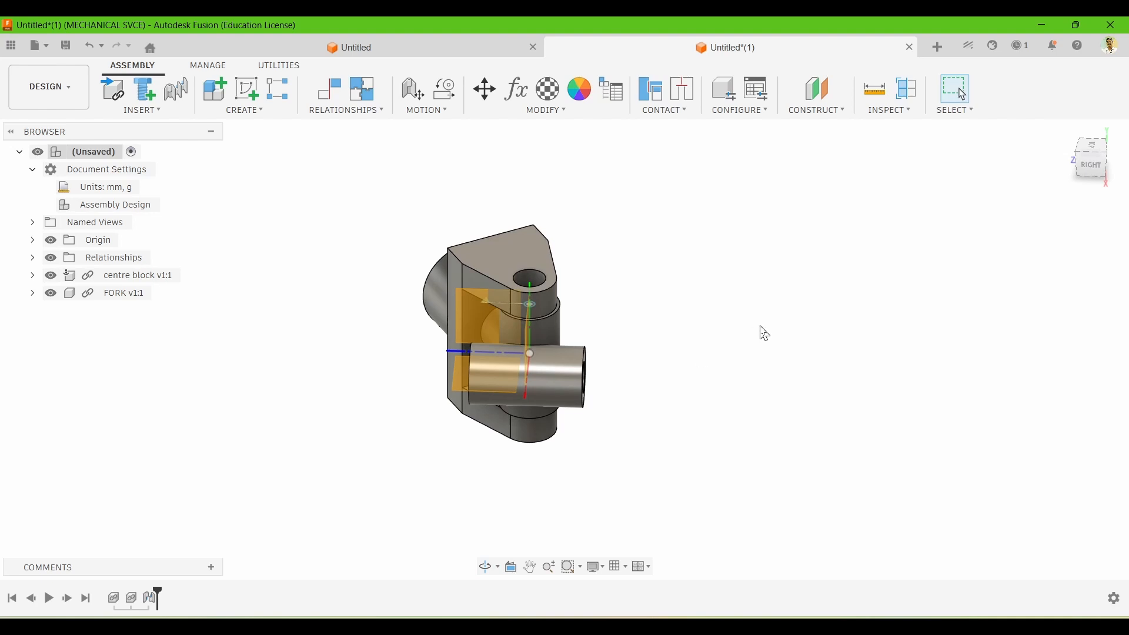
click(32, 293)
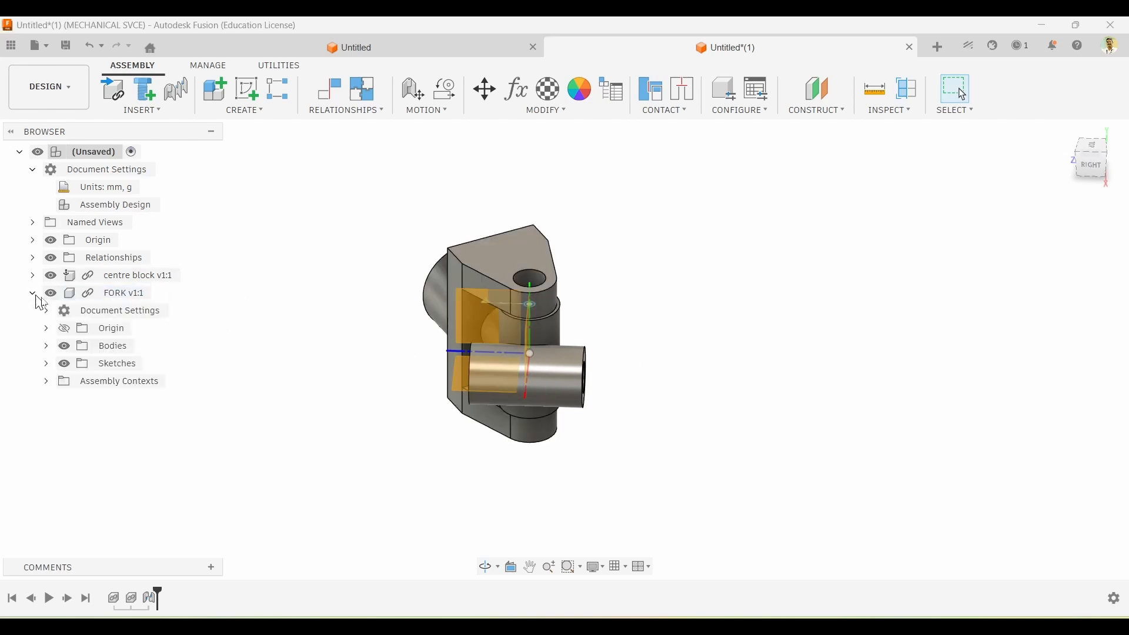
click(31, 275)
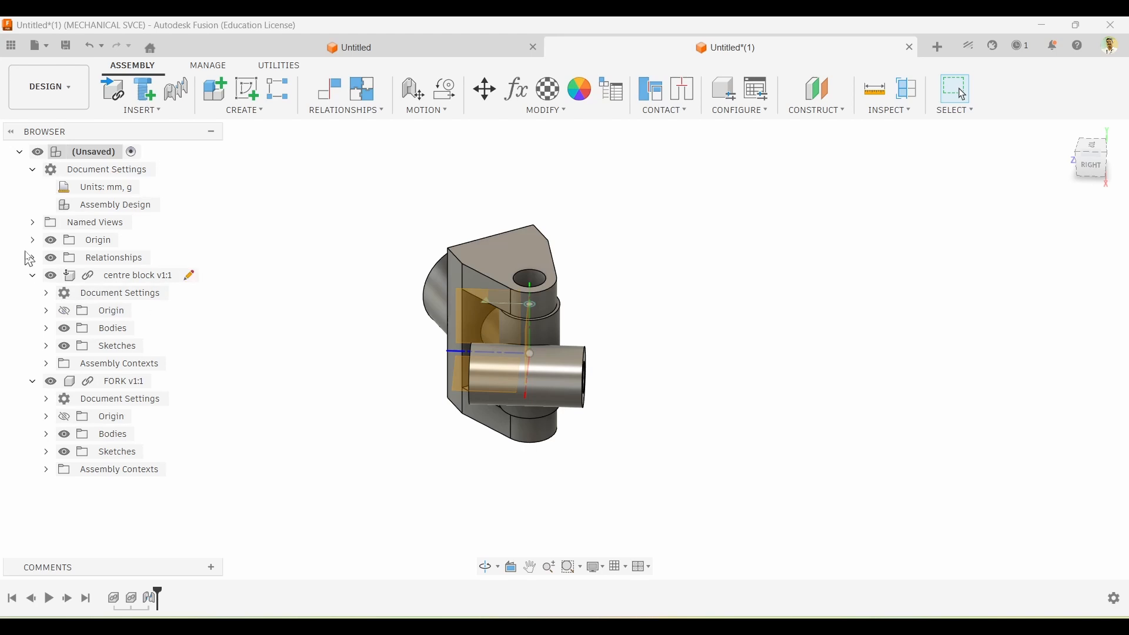
click(51, 241)
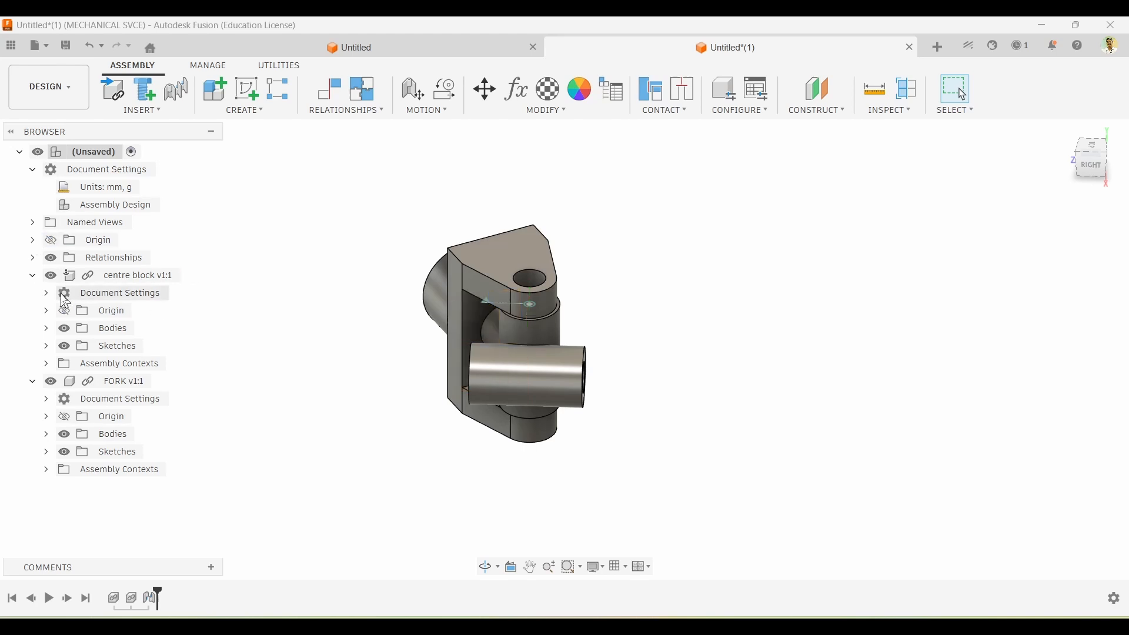
click(32, 275)
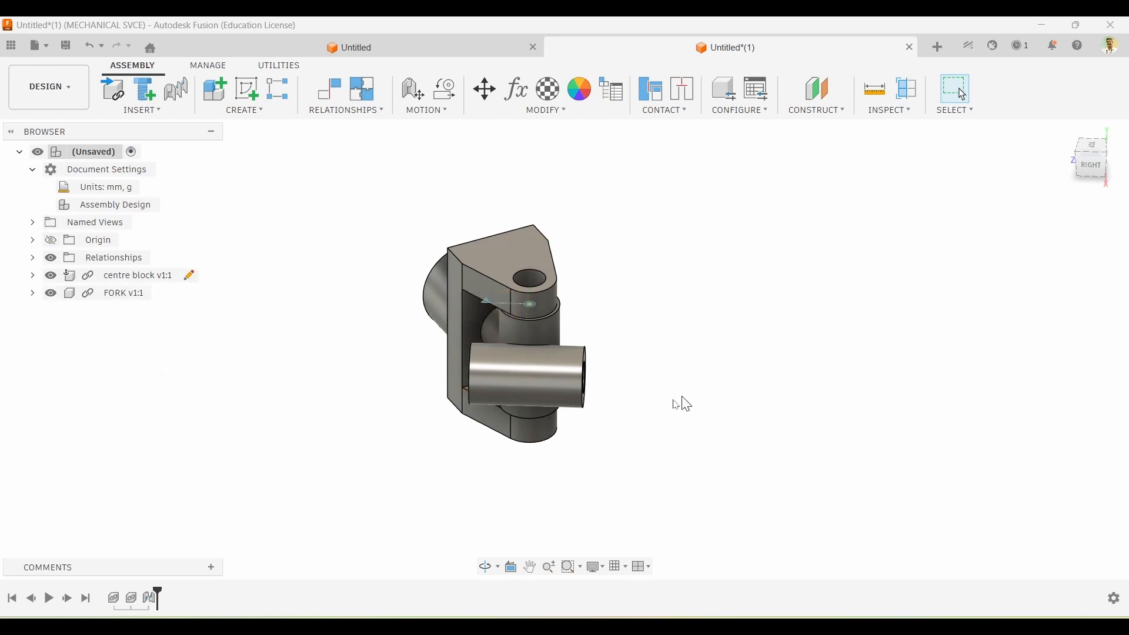
- Insert a second FORK component from the UNIVERSAL COUPLING folder
shift+middle_drag(685, 376, 798, 375)
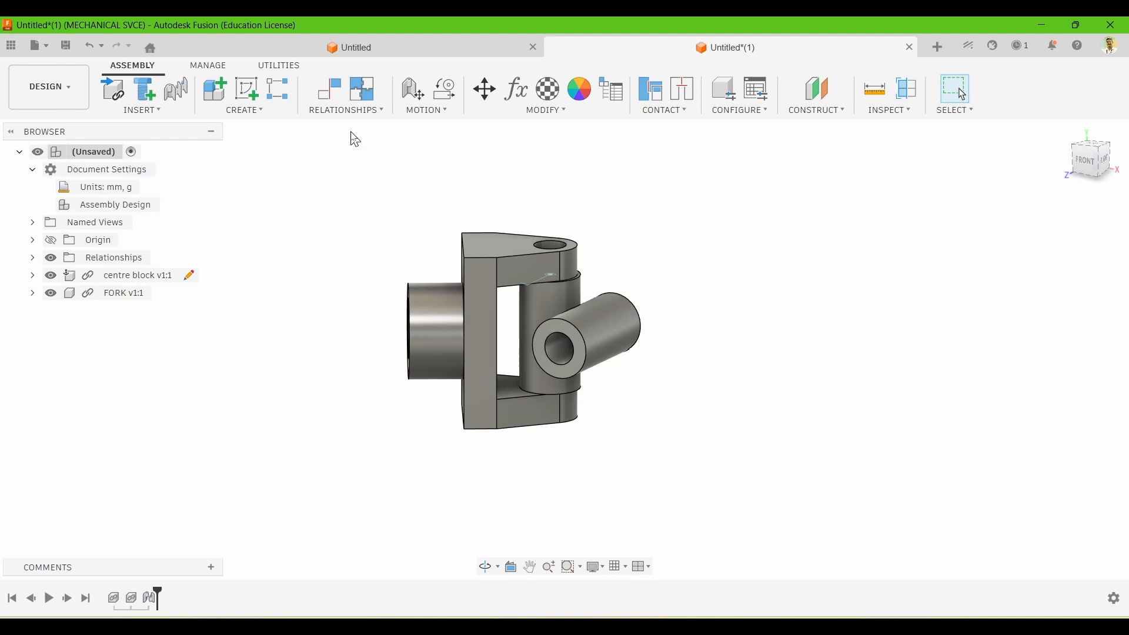
click(117, 95)
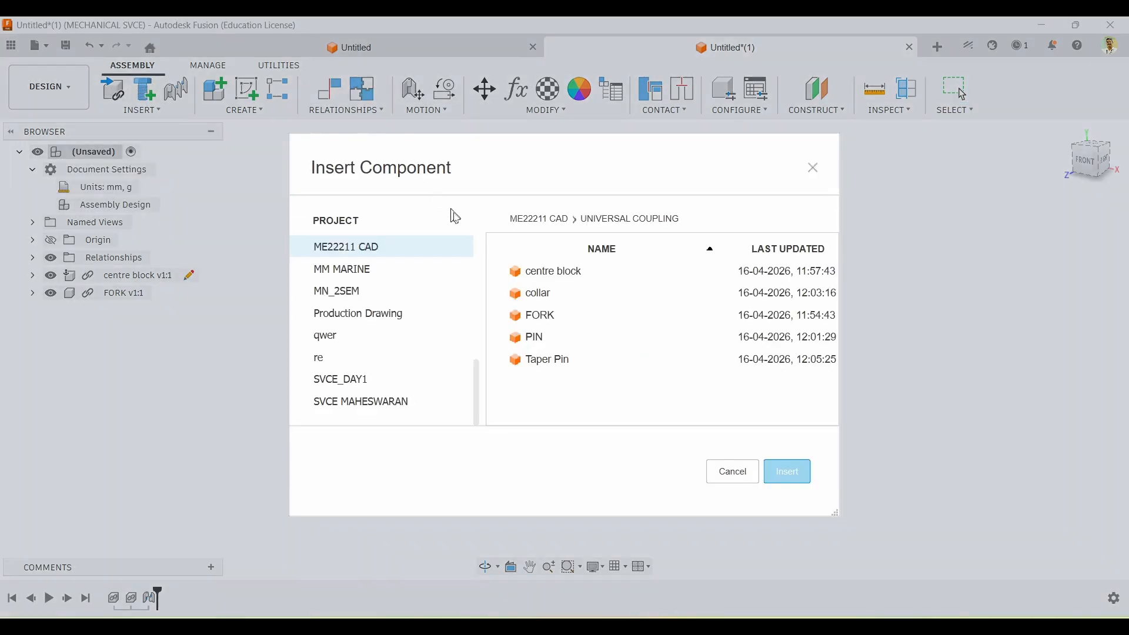
click(552, 328)
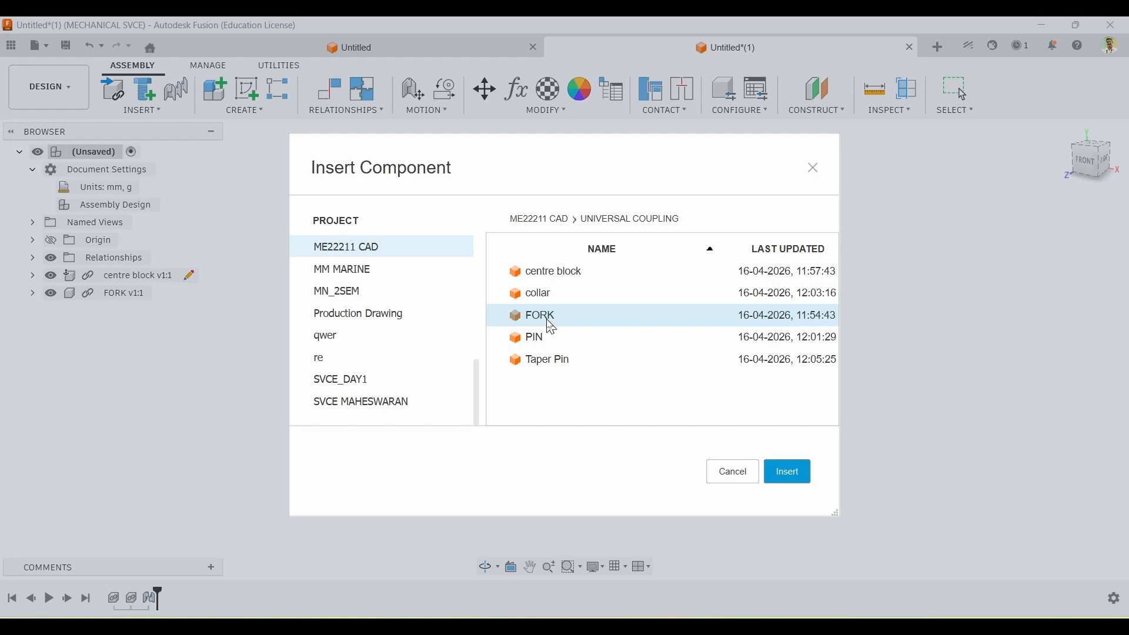
click(794, 477)
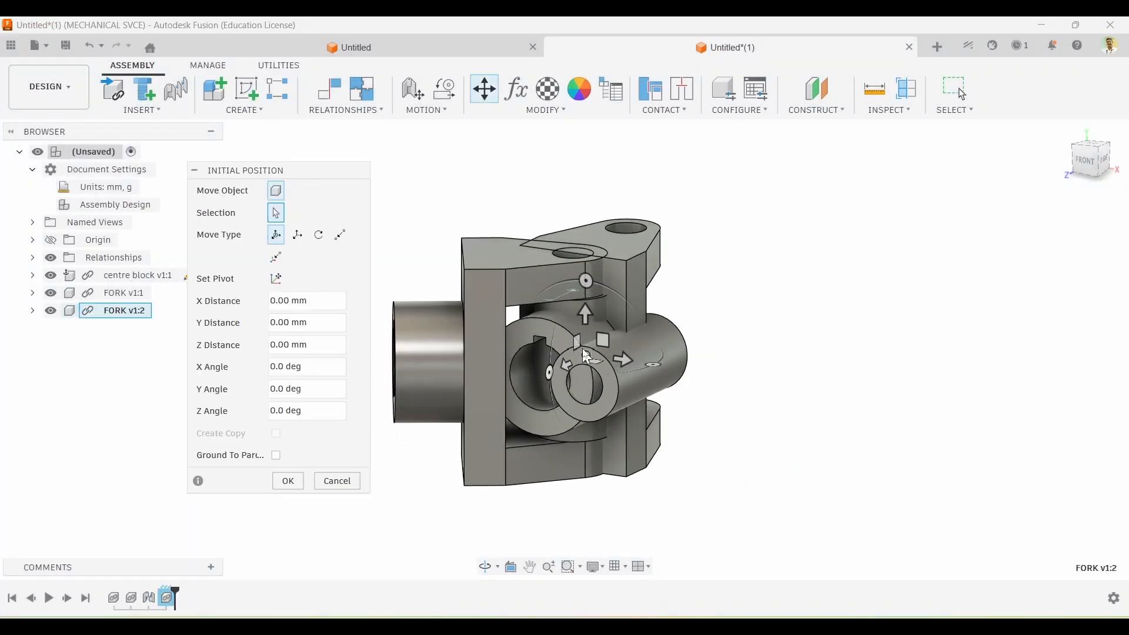
- Move the second fork about 275 mm in X and 69 mm in Y, rotating it 80 degrees about Y and 90 degrees about Z
drag(586, 355, 935, 294)
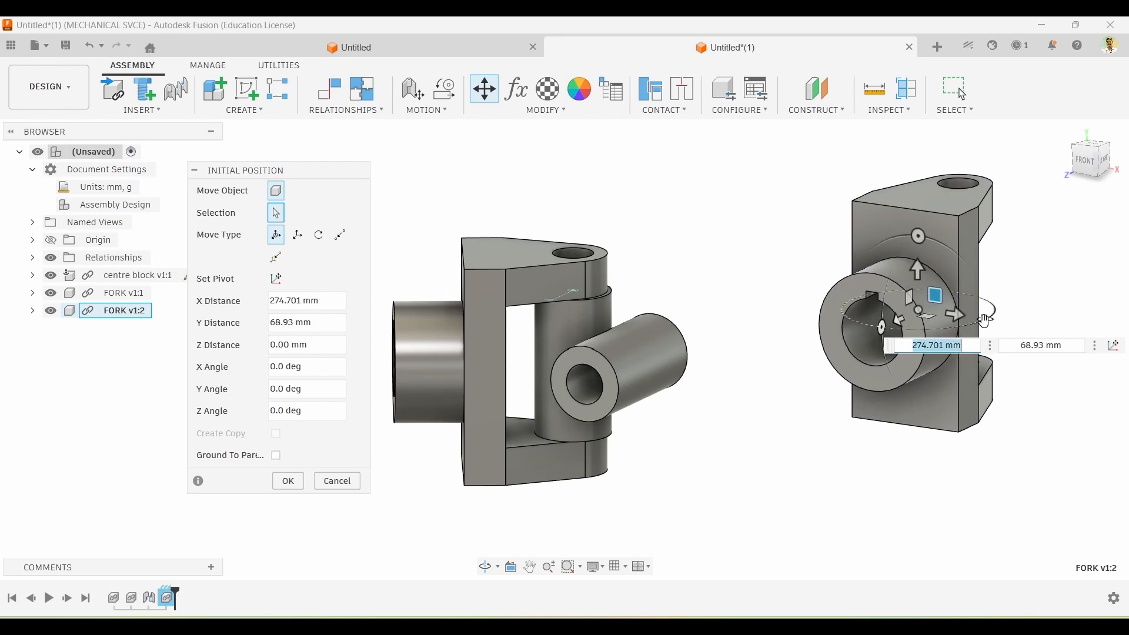
drag(985, 320, 1102, 257)
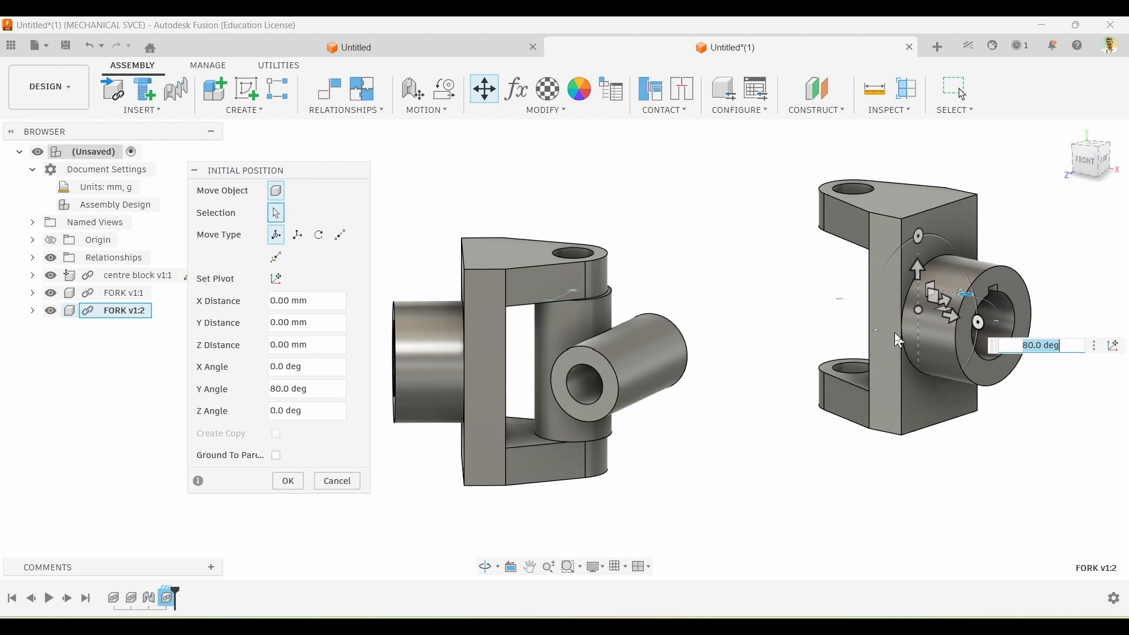
drag(918, 237, 853, 327)
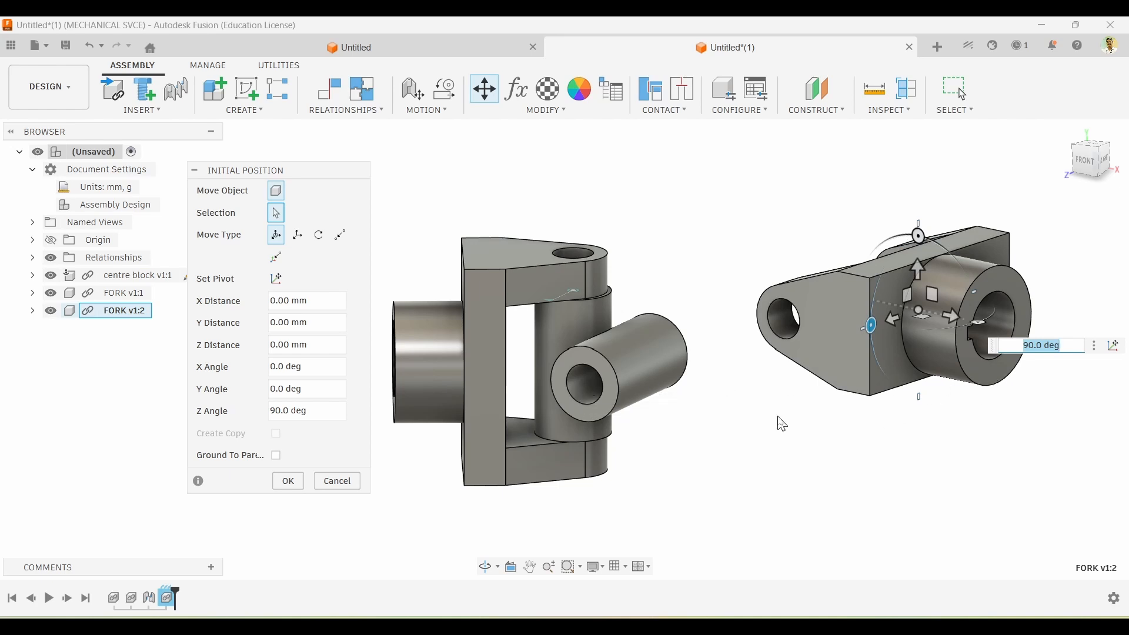
click(289, 481)
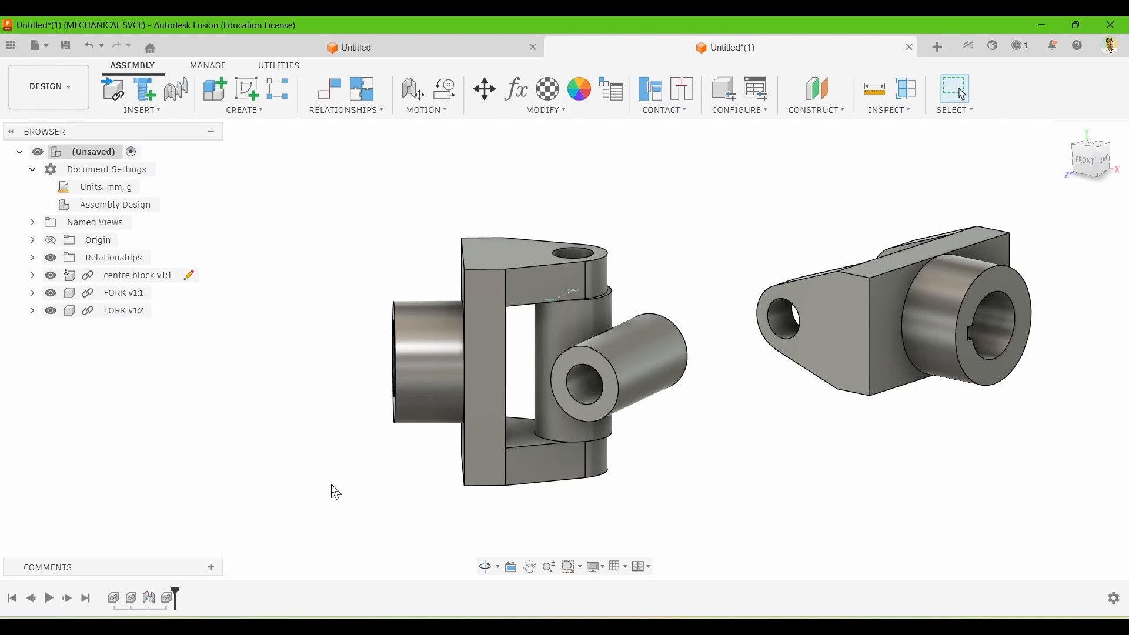
- Joint the second fork to the centre block by snapping its arm hole to the front end of the horizontal bore
click(379, 115)
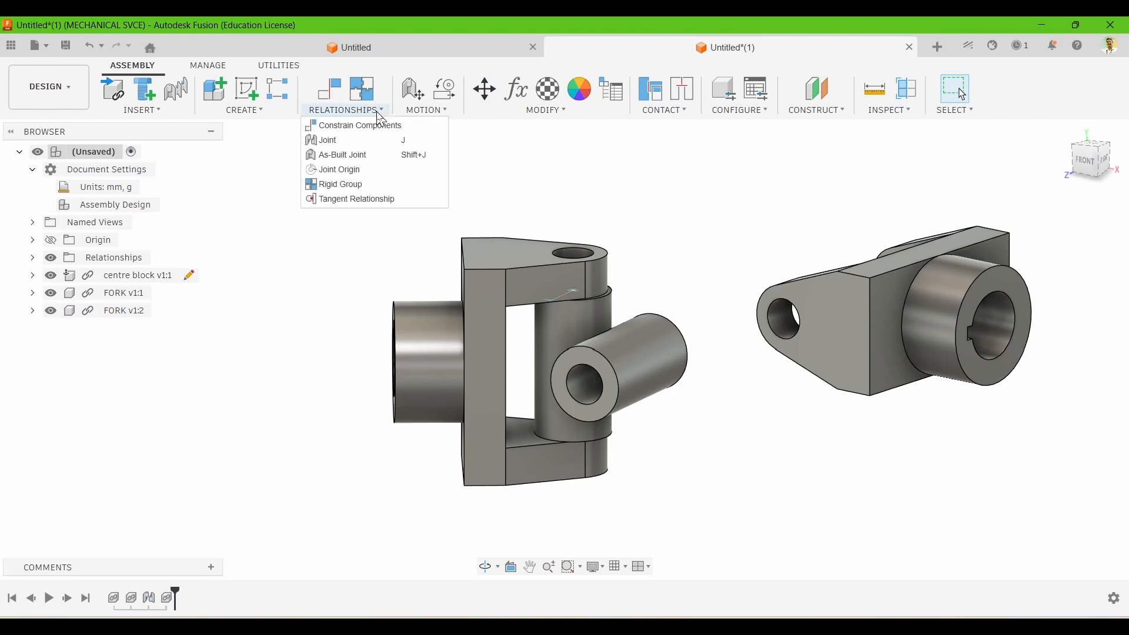
click(348, 143)
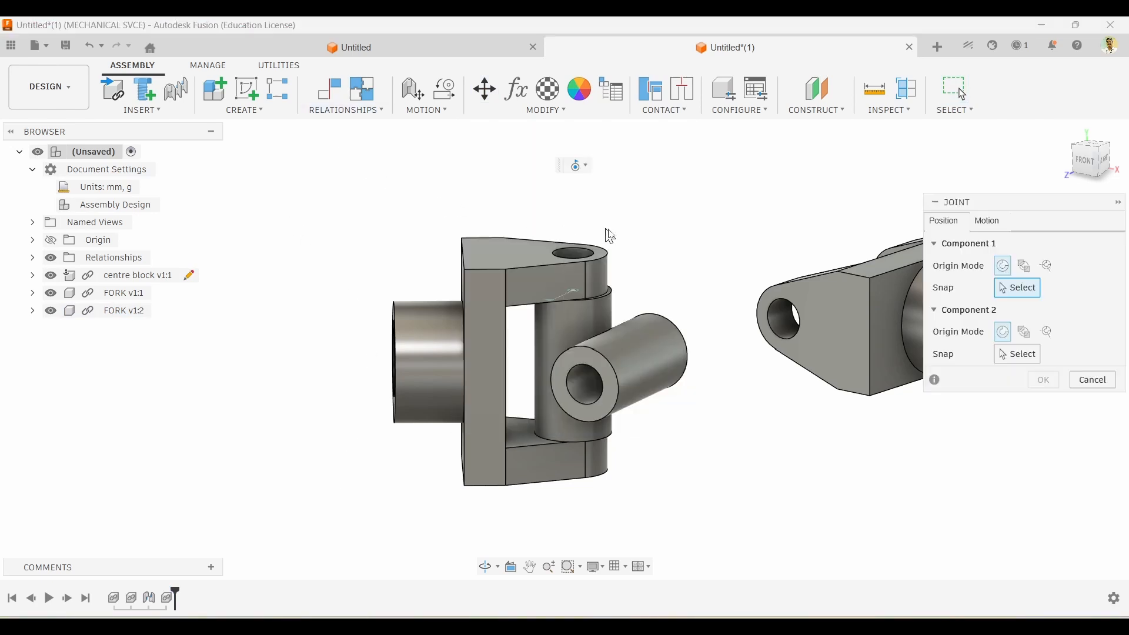
shift+middle_drag(762, 251, 566, 267)
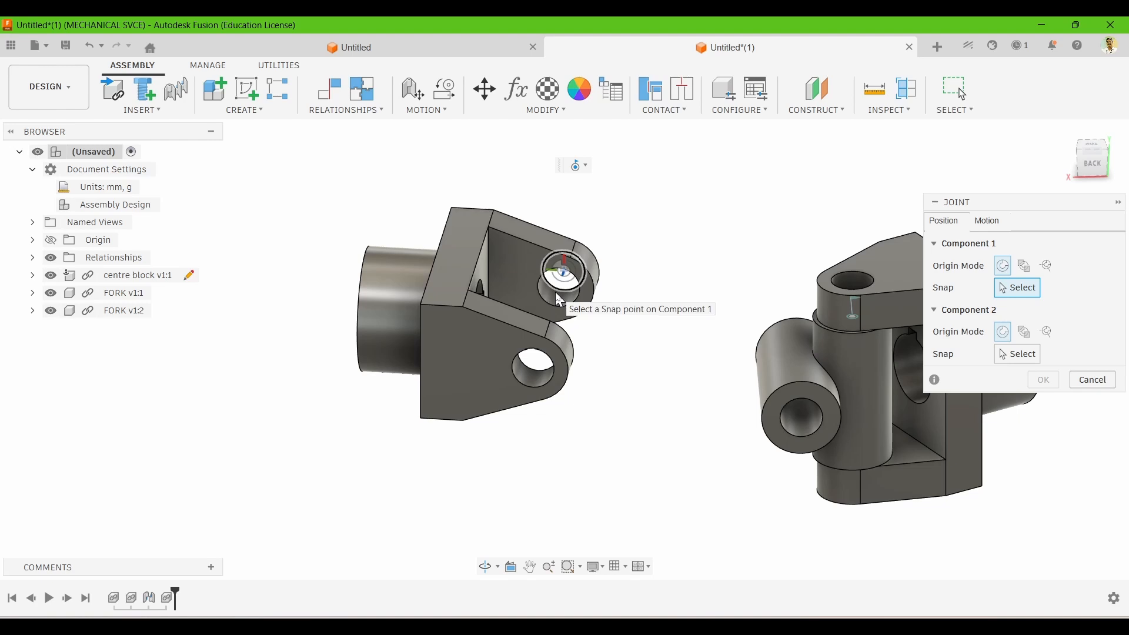
shift+middle_drag(597, 330, 585, 354)
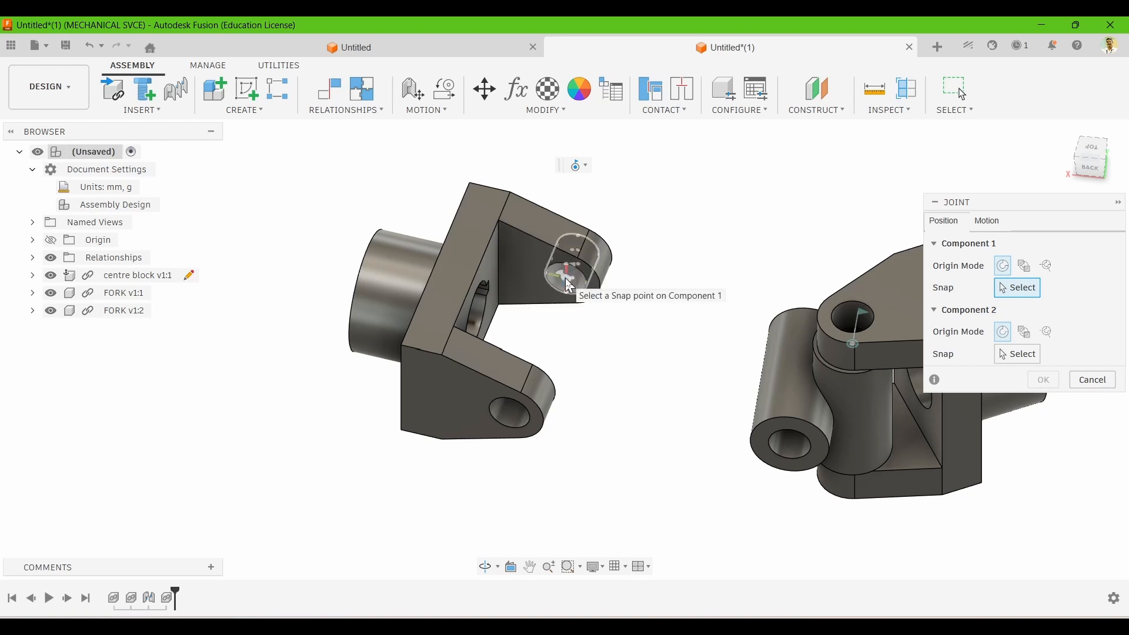
click(570, 287)
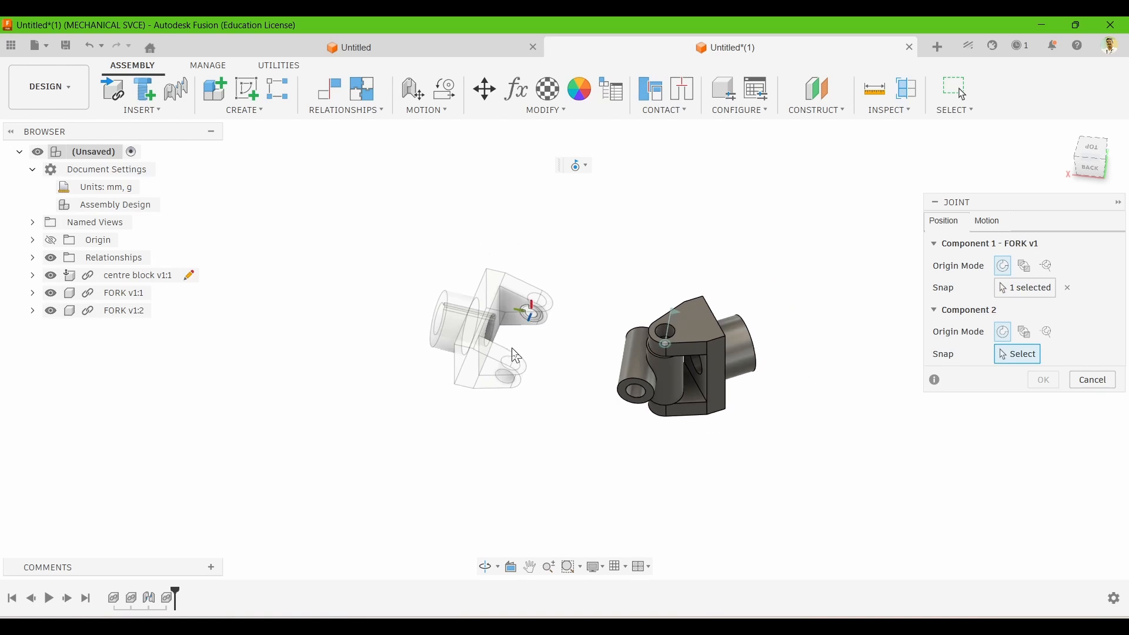
shift+middle_drag(668, 284, 469, 242)
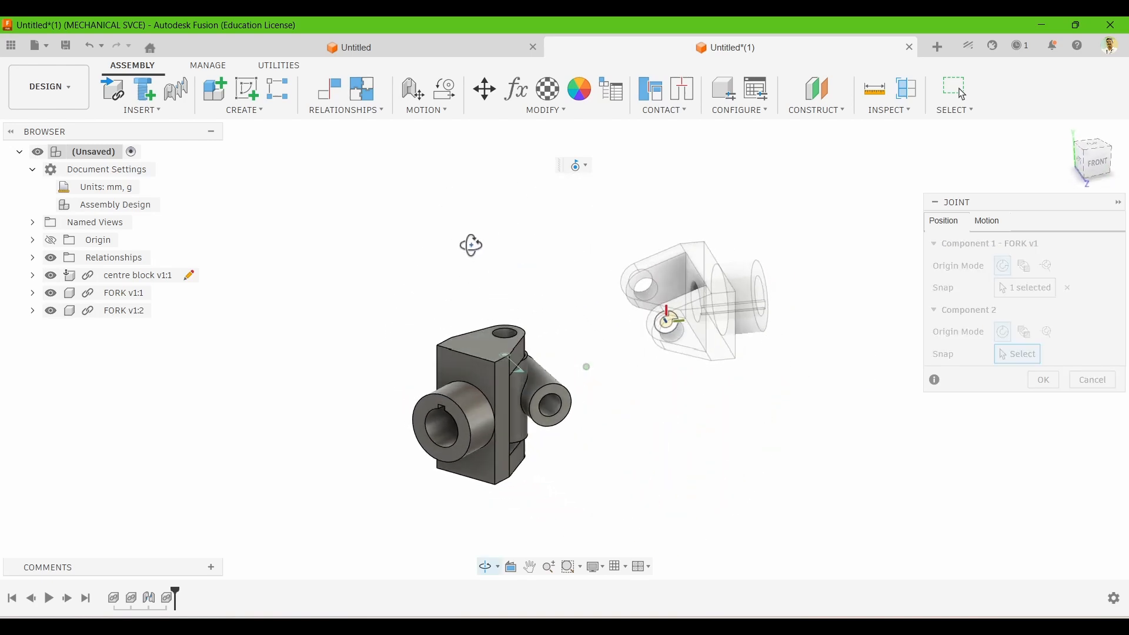
click(555, 415)
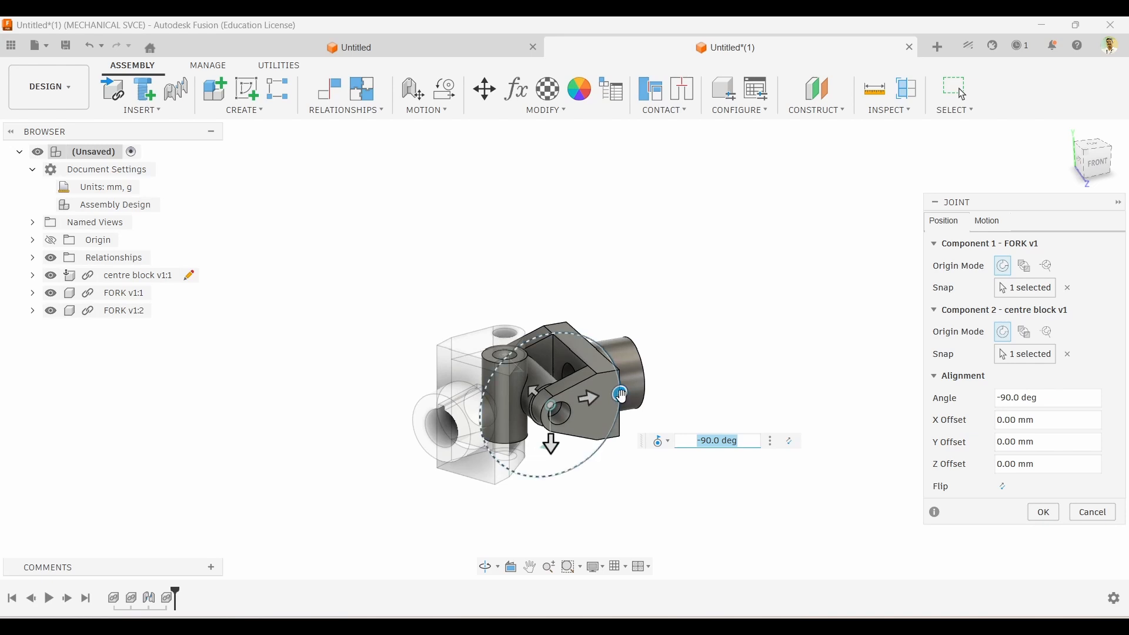
- Set the second fork joint's alignment angle to -85 degrees and accept the joint
mouse_move(623, 397)
mouse_down()
mouse_move(618, 383)
mouse_move(632, 413)
mouse_up()
shift+middle_drag(617, 404, 557, 282)
drag(583, 438, 589, 431)
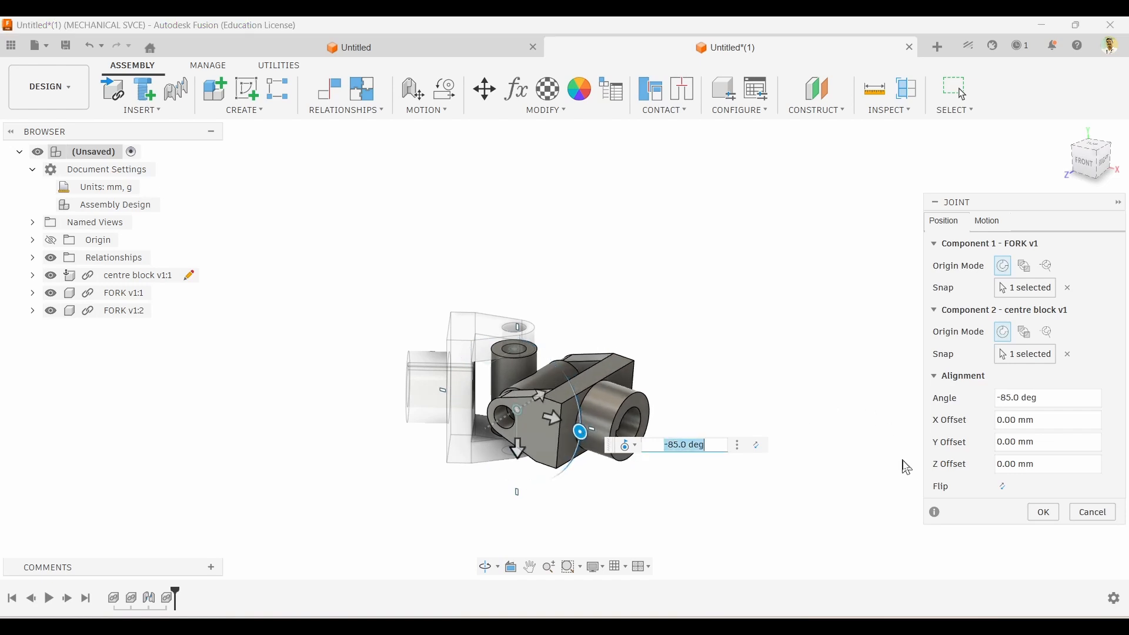
click(1046, 514)
mouse_move(621, 322)
shift+middle_down()
mouse_move(602, 292)
mouse_move(645, 262)
mouse_move(625, 315)
shift+middle_up()
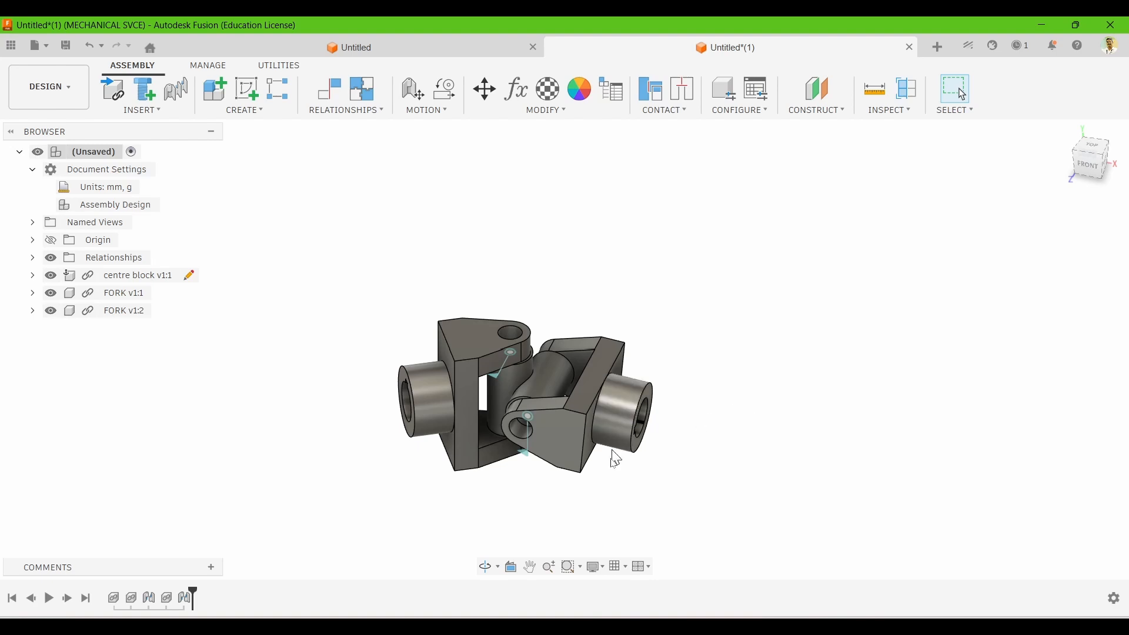
shift+middle_drag(614, 488, 515, 517)
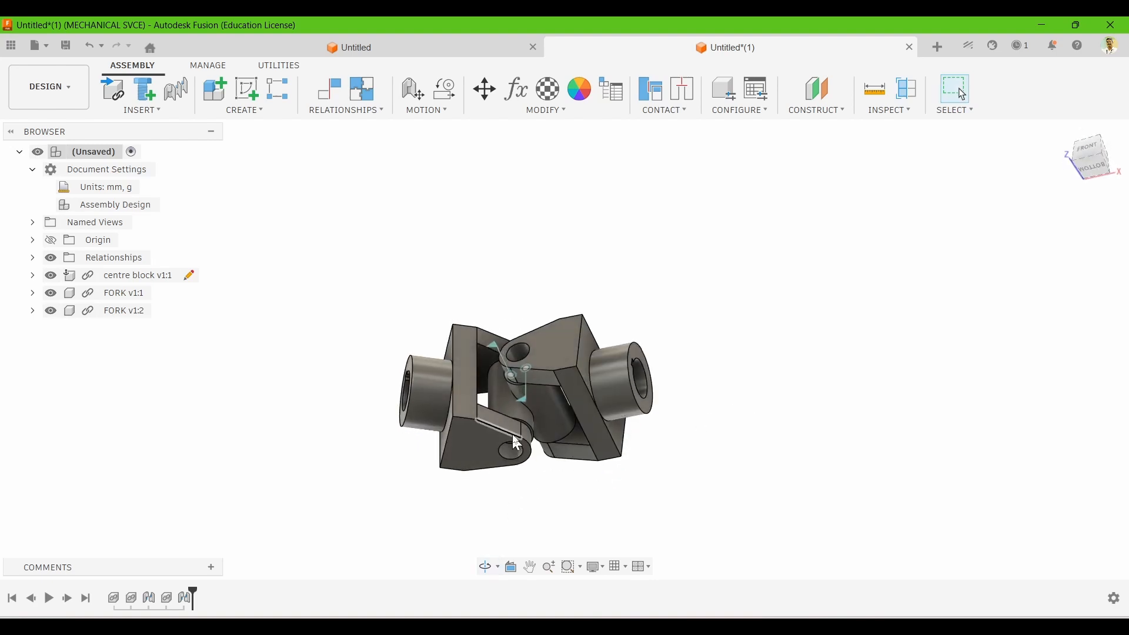
shift+middle_drag(514, 257, 509, 321)
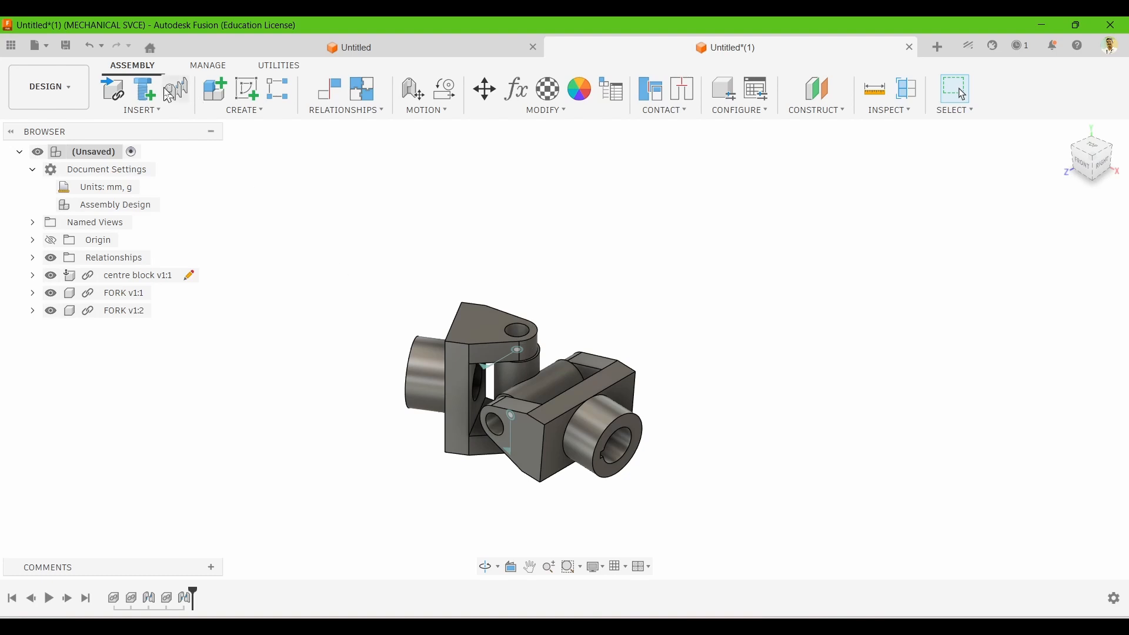
- Insert the PIN component from the UNIVERSAL COUPLING folder
click(114, 94)
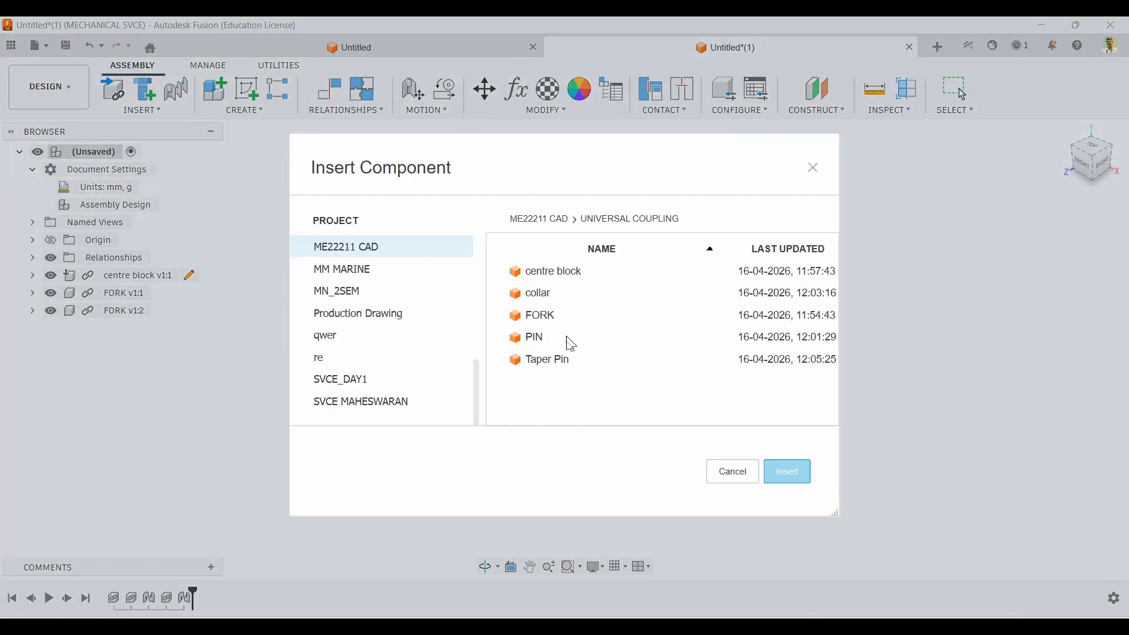
click(538, 343)
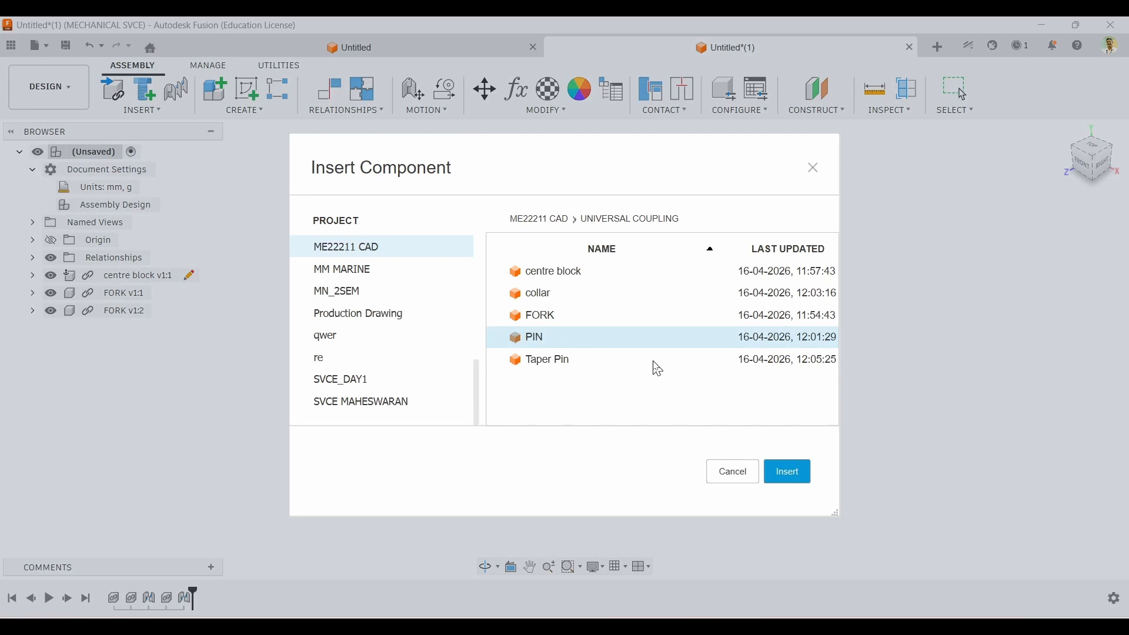
click(788, 472)
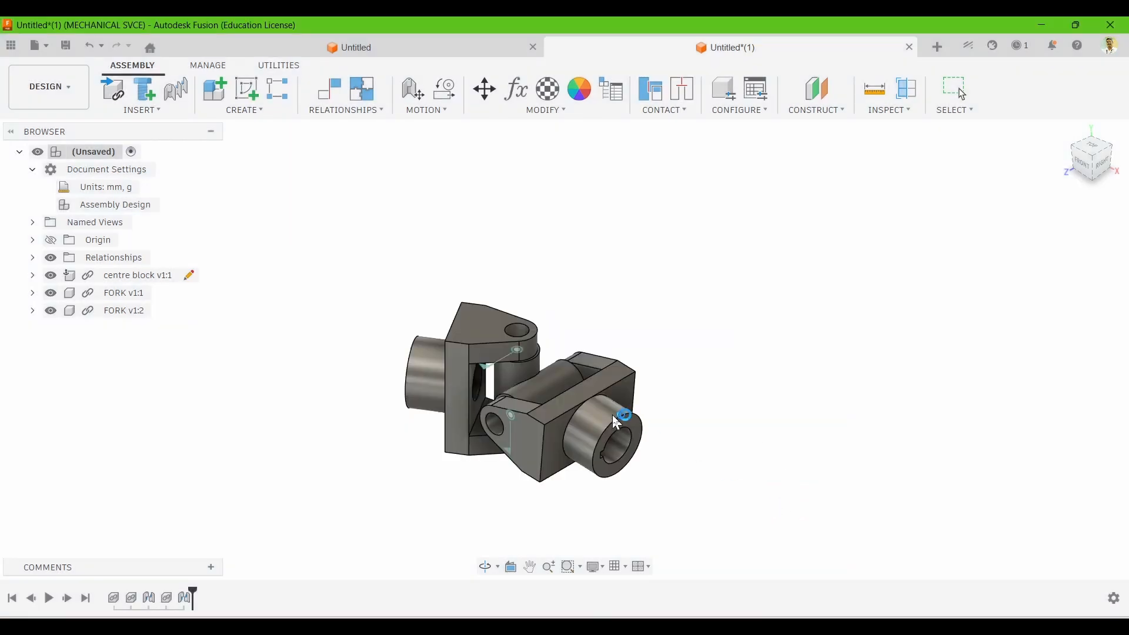
scroll(608, 426, up, 3)
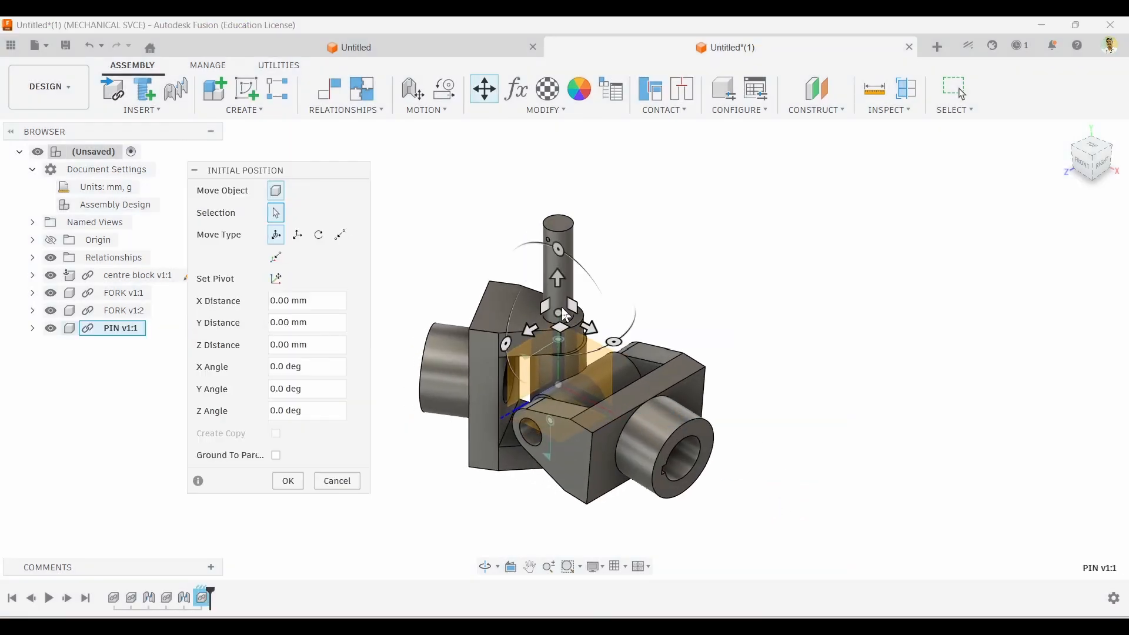
- Move the pin clear of the coupling by about 204 mm in X, 40 mm in Y and -228 mm in Z
drag(559, 313, 868, 264)
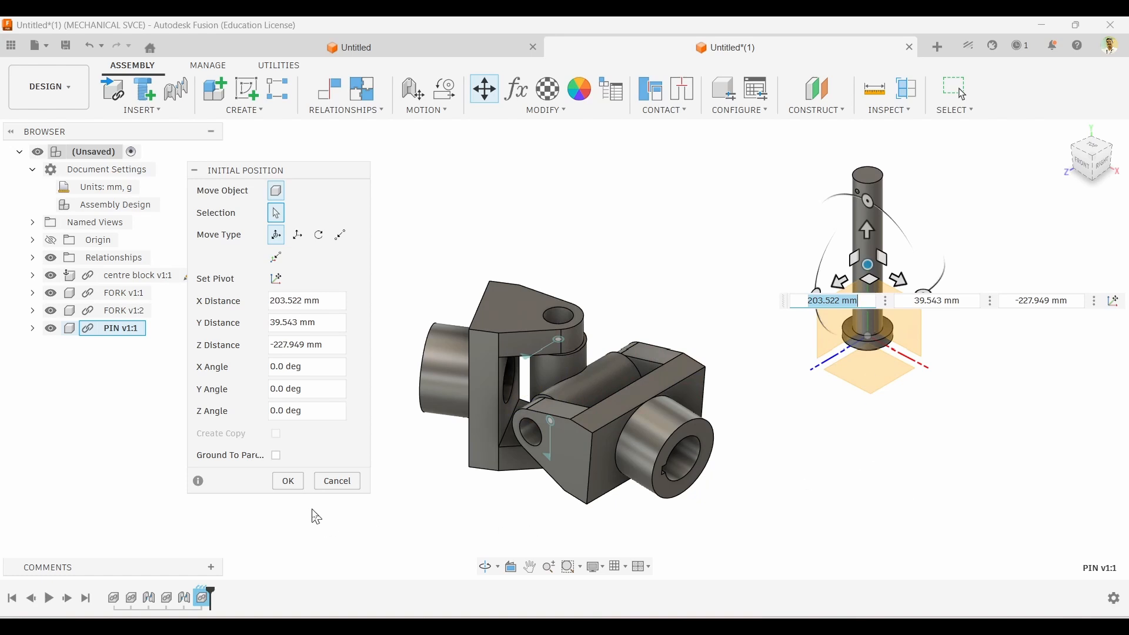
click(288, 481)
scroll(183, 412, down, 2)
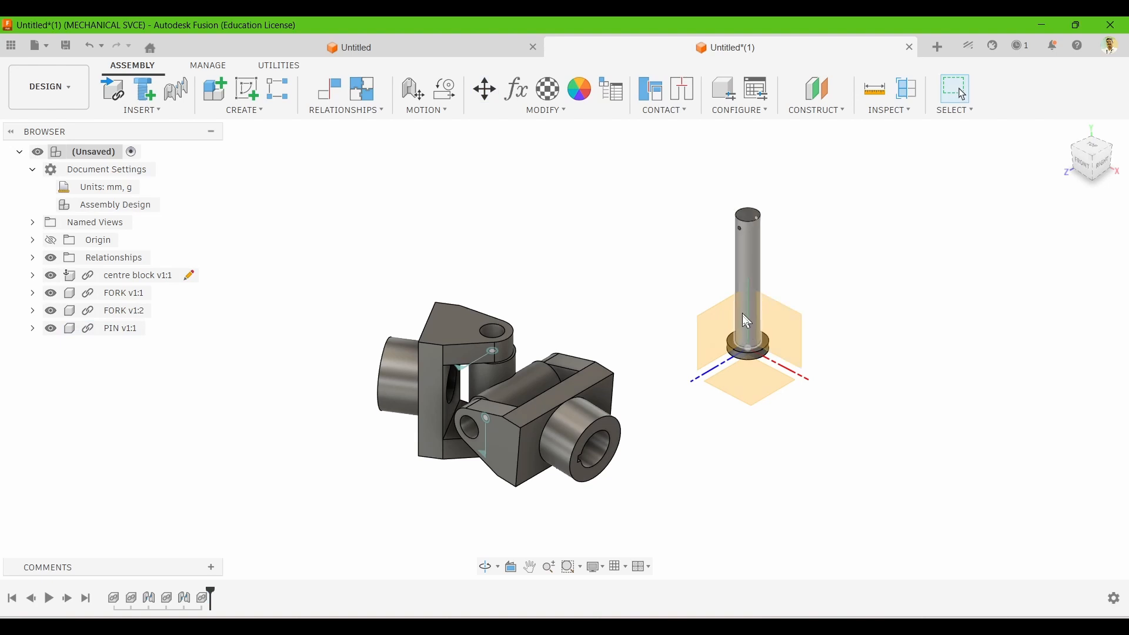
shift+middle_drag(427, 489, 472, 428)
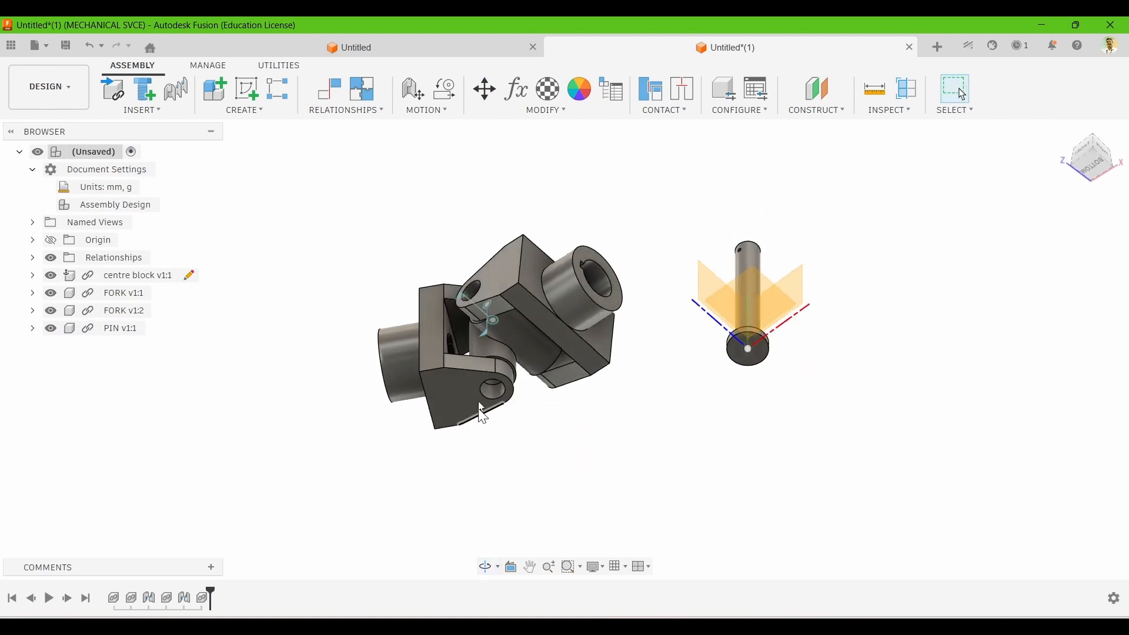
shift+middle_drag(415, 259, 420, 346)
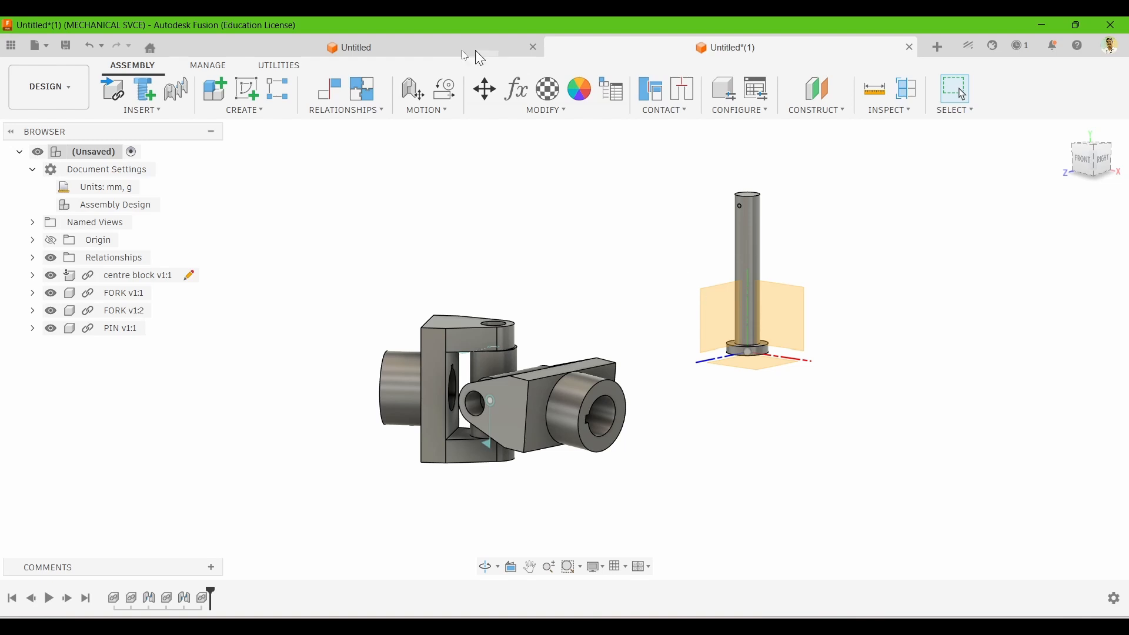
- Try to constrain the pin's cylindrical shaft face to the hole face in the first fork's upper arm with 0 mm offset
click(376, 110)
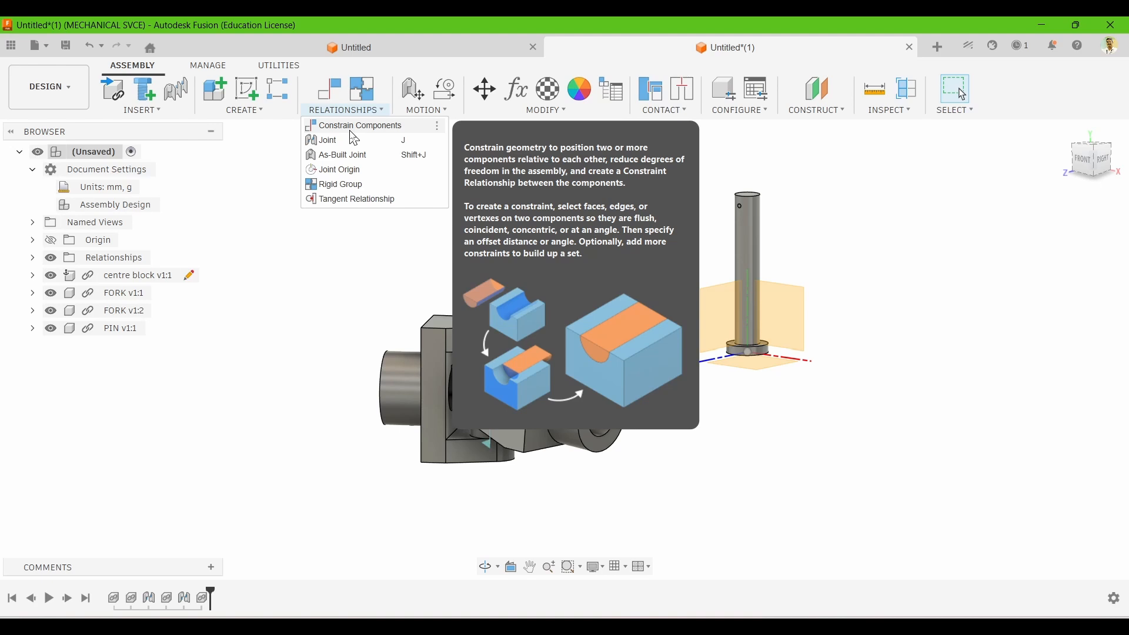
click(353, 133)
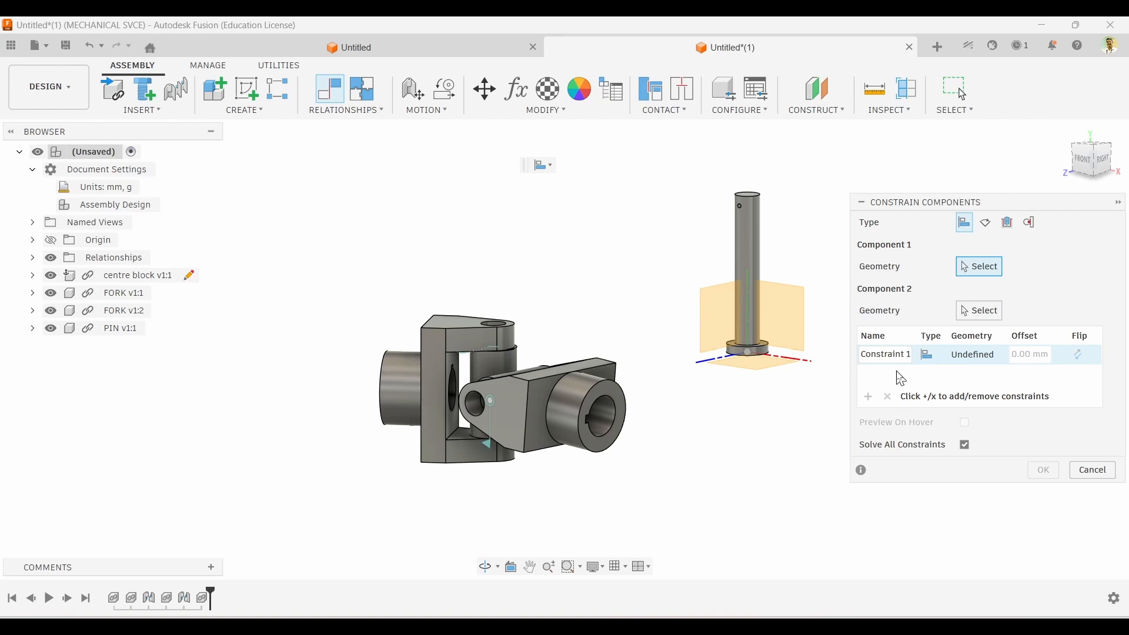
click(740, 252)
scroll(493, 329, up, 5)
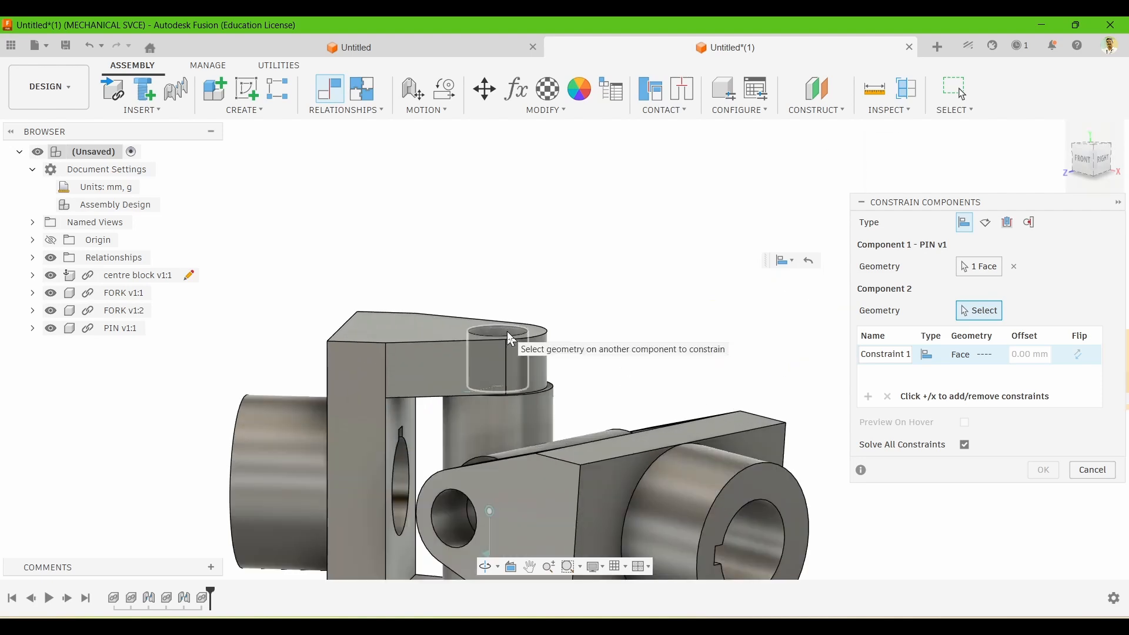
click(509, 335)
scroll(369, 264, down, 3)
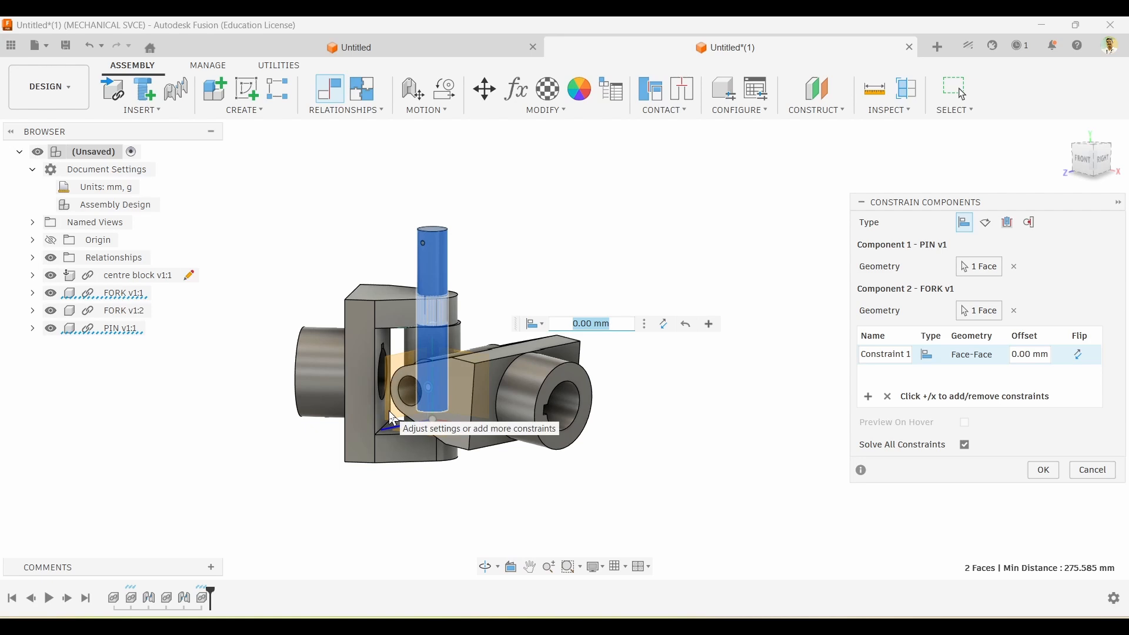
shift+middle_drag(471, 491, 492, 506)
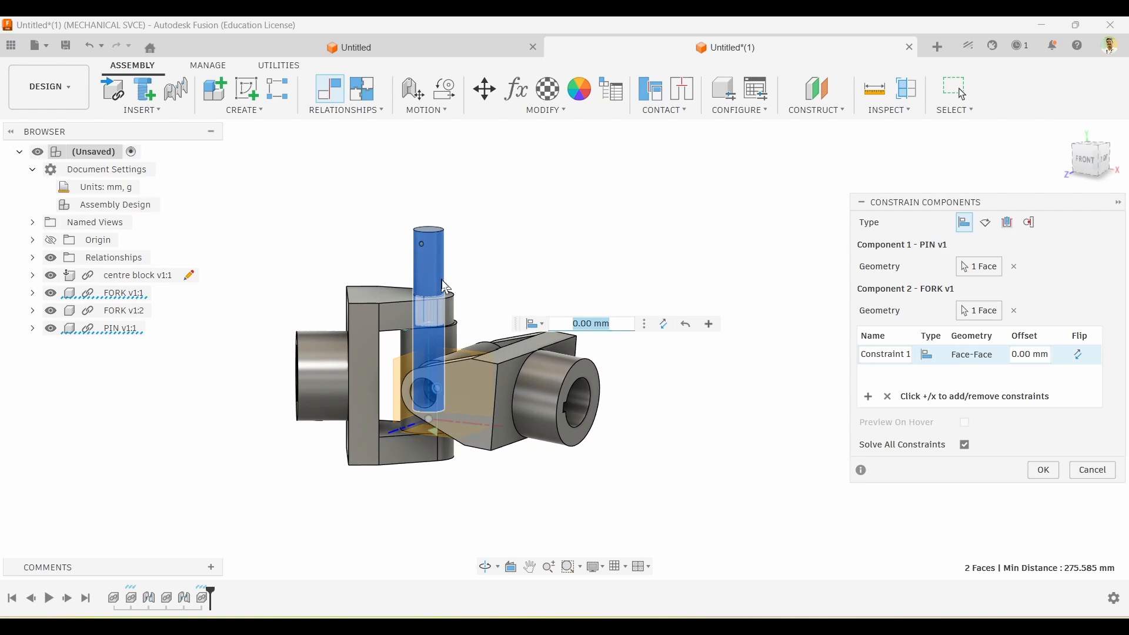
shift+middle_drag(434, 391, 427, 267)
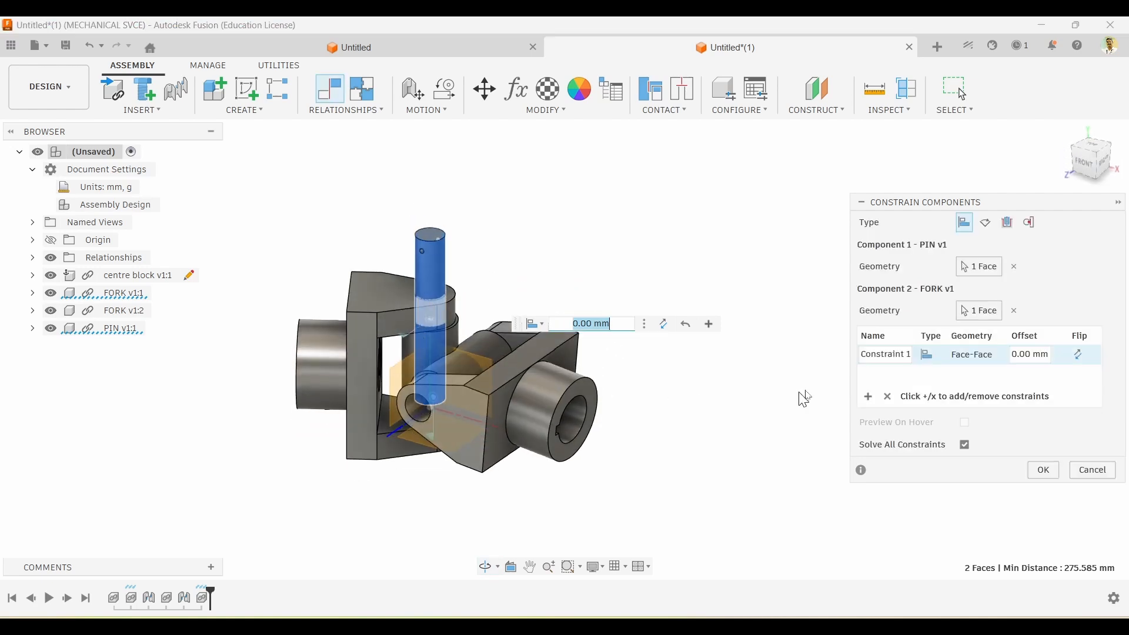
- Try a second constraint seating the pin head's inner face on the underside of the first fork's lower arm, and discard both constraints
click(869, 397)
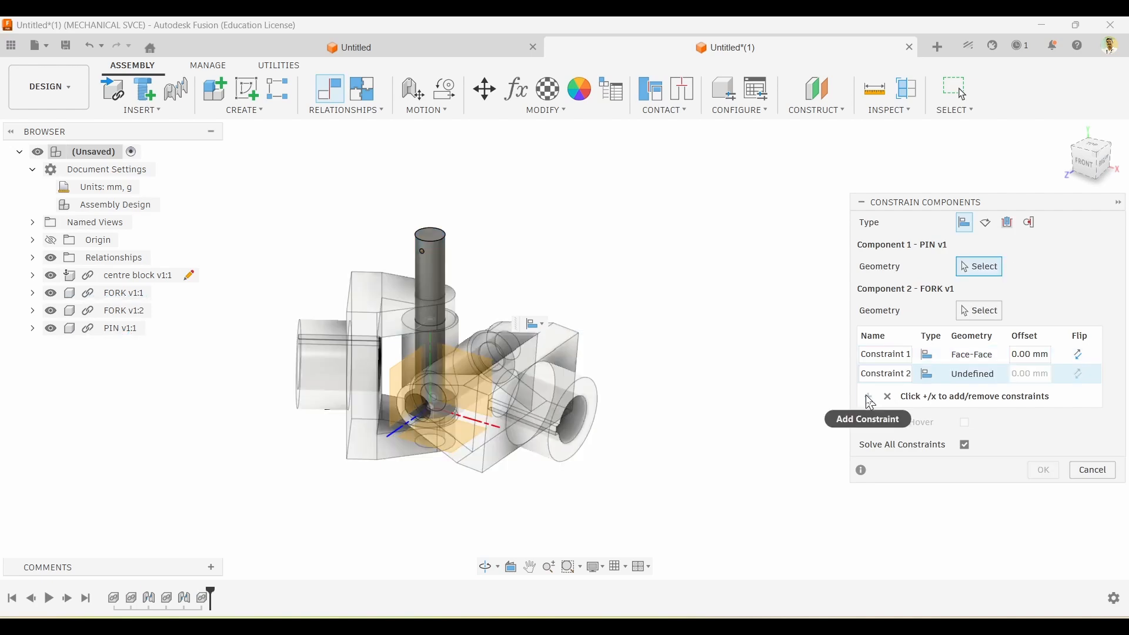
scroll(413, 428, up, 5)
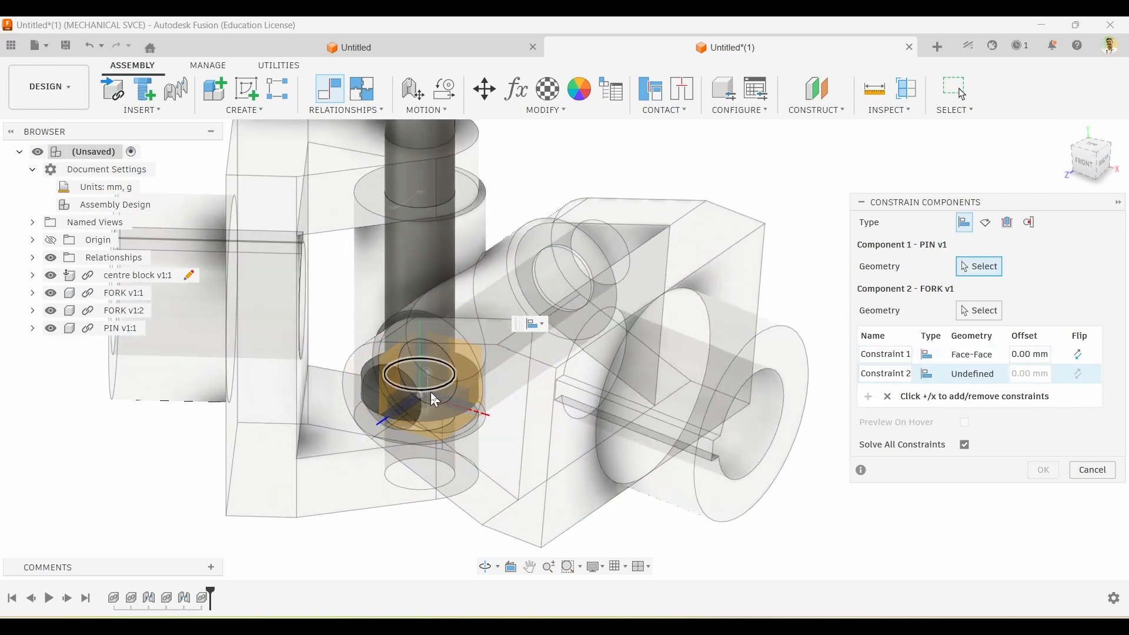
scroll(382, 386, up, 5)
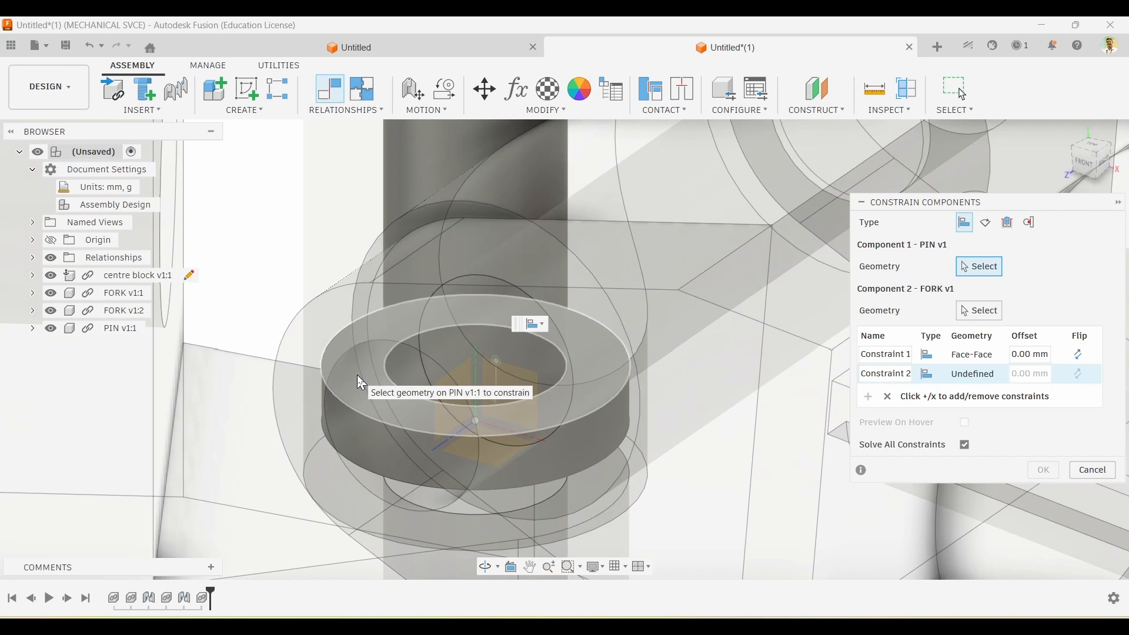
click(357, 375)
scroll(347, 394, down, 10)
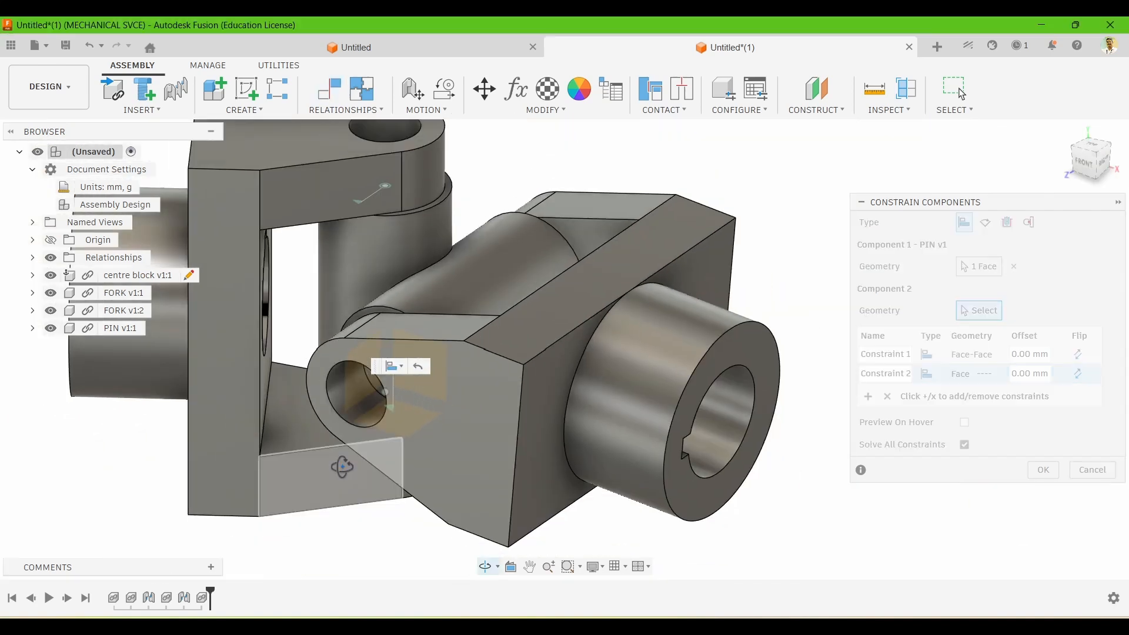
shift+middle_drag(340, 415, 333, 541)
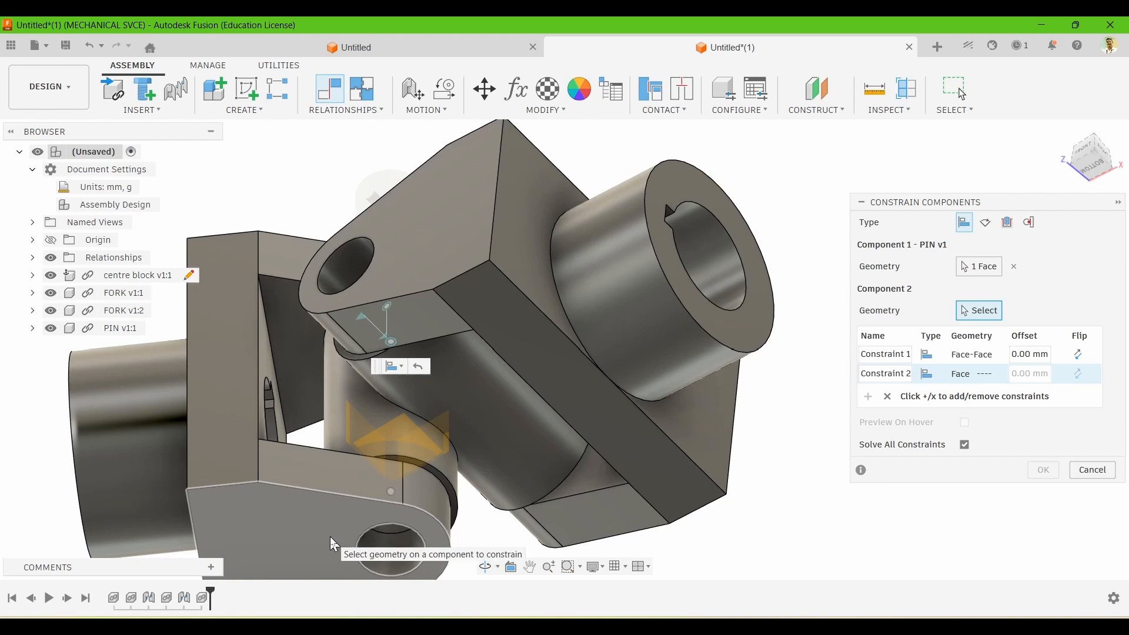
click(330, 536)
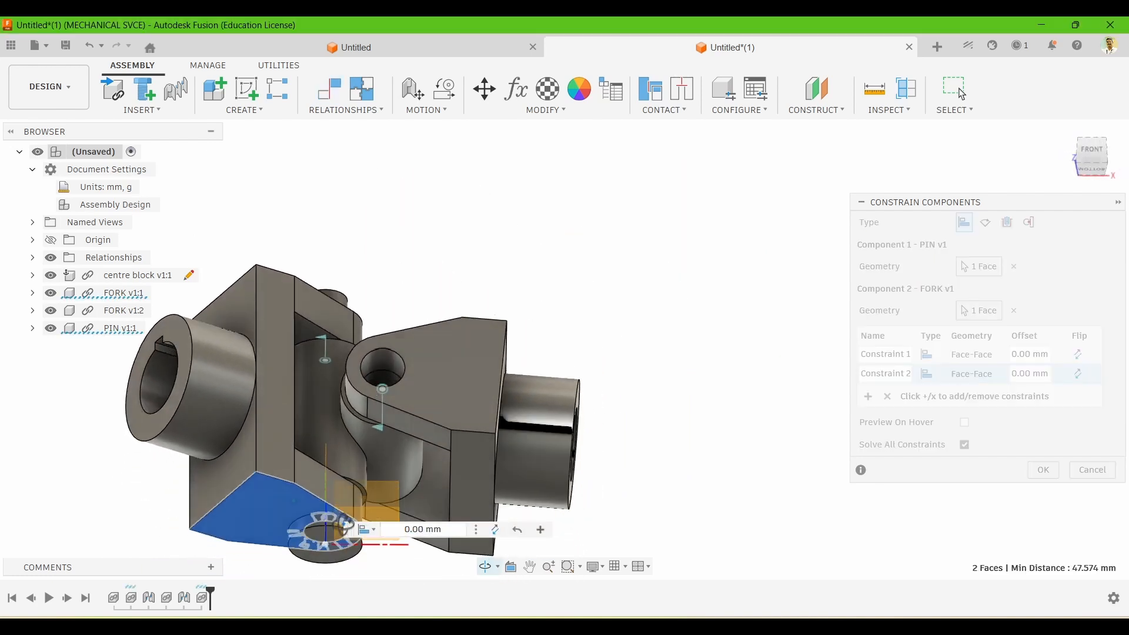
shift+middle_drag(301, 519, 832, 478)
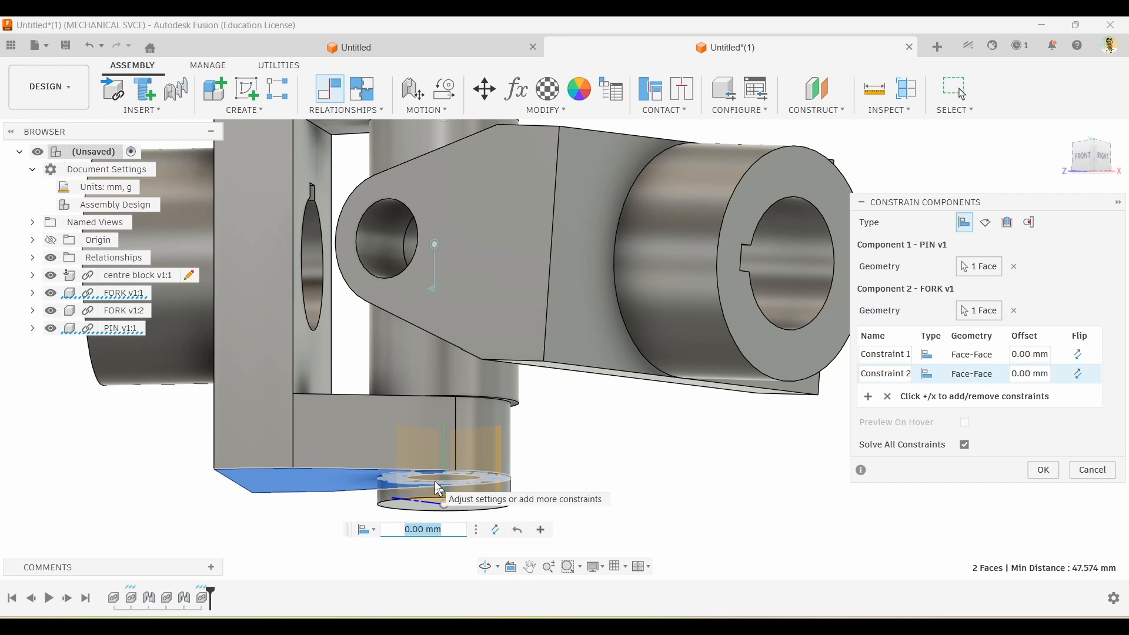
click(1091, 474)
- Constrain the pin's cylindrical shaft face to the hole face in the first fork's lower arm with 0 mm offset
scroll(657, 509, down, 3)
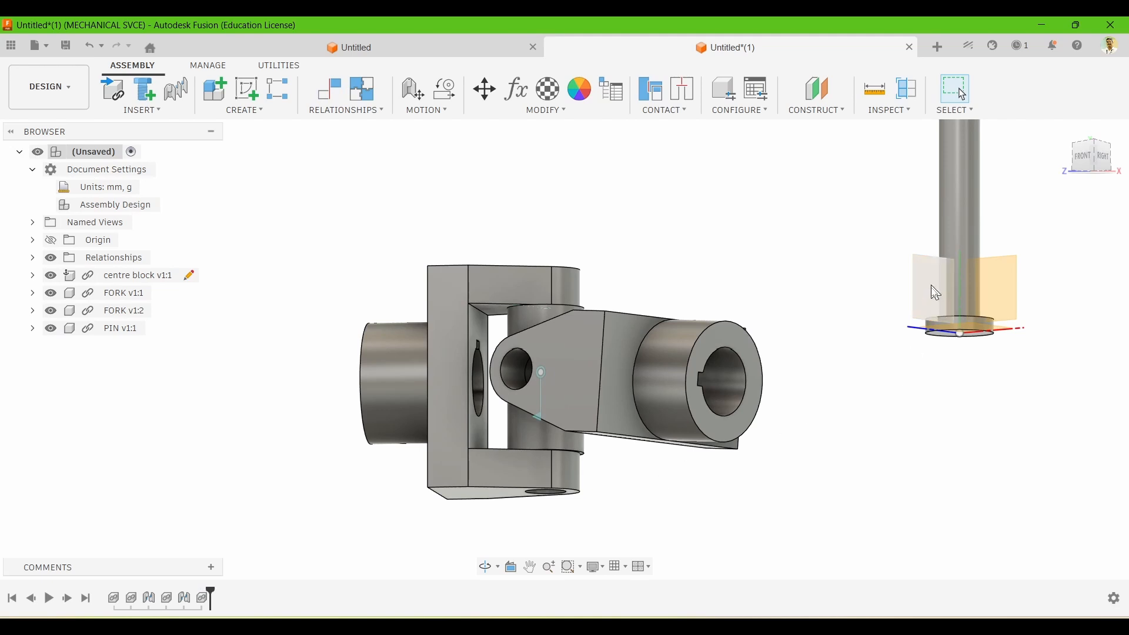
scroll(958, 277, down, 2)
click(356, 111)
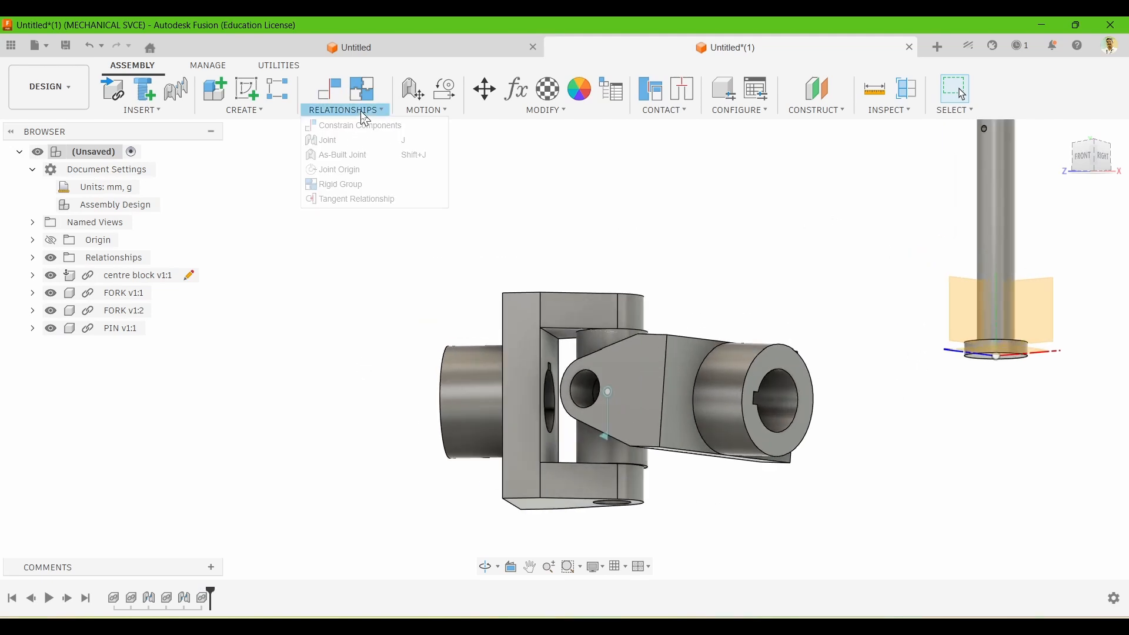
click(362, 134)
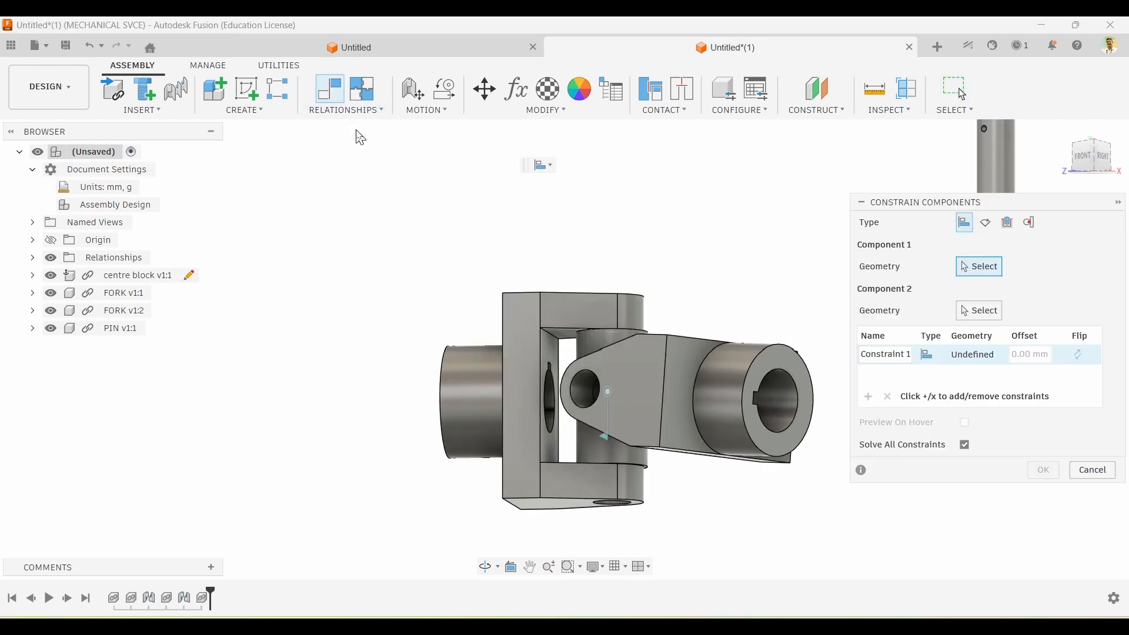
drag(933, 204, 235, 177)
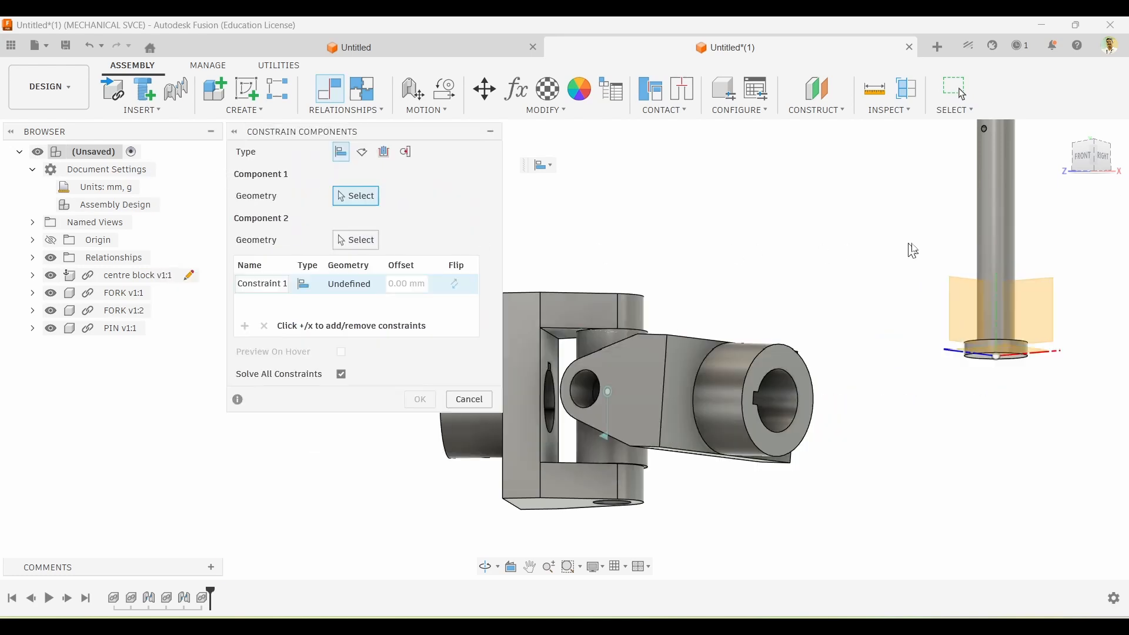
click(1007, 249)
scroll(622, 527, up, 5)
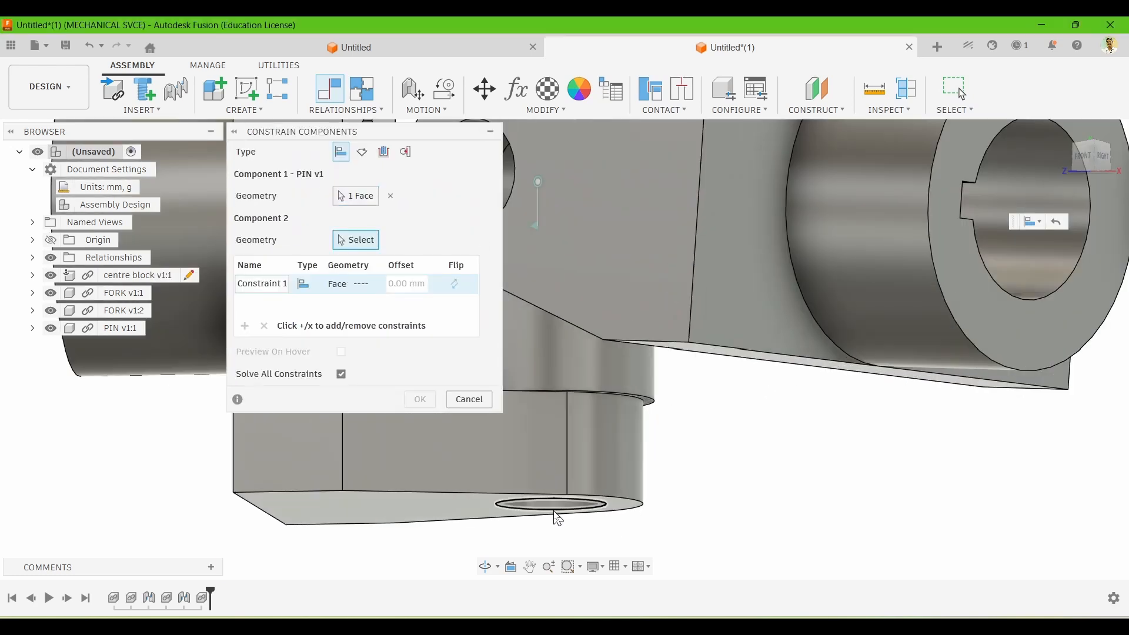
shift+middle_drag(622, 527, 597, 463)
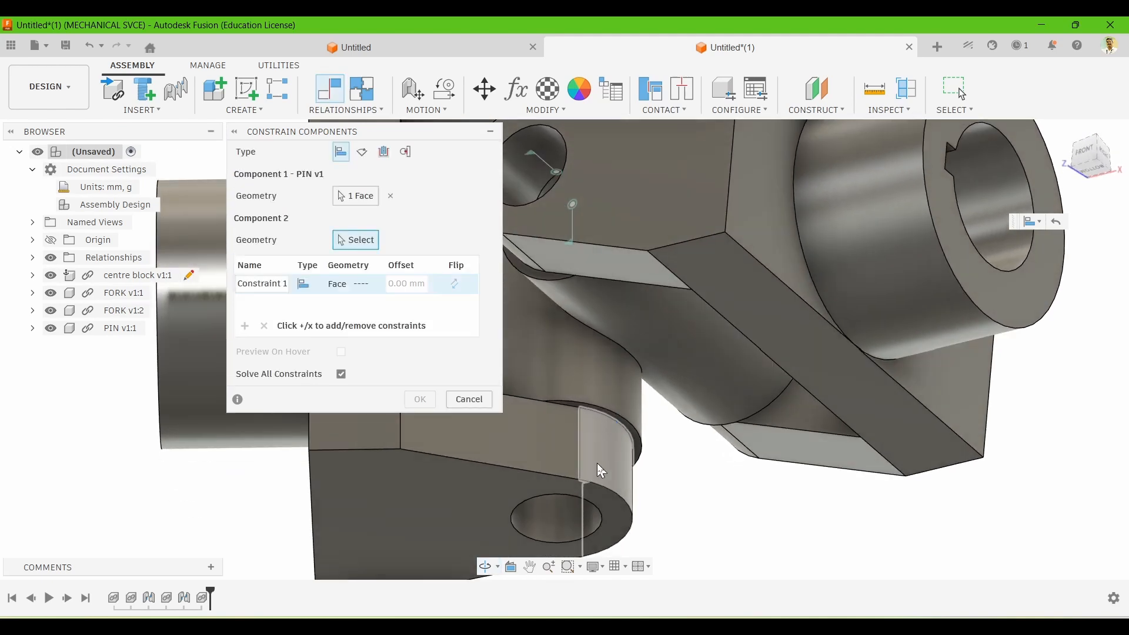
click(536, 515)
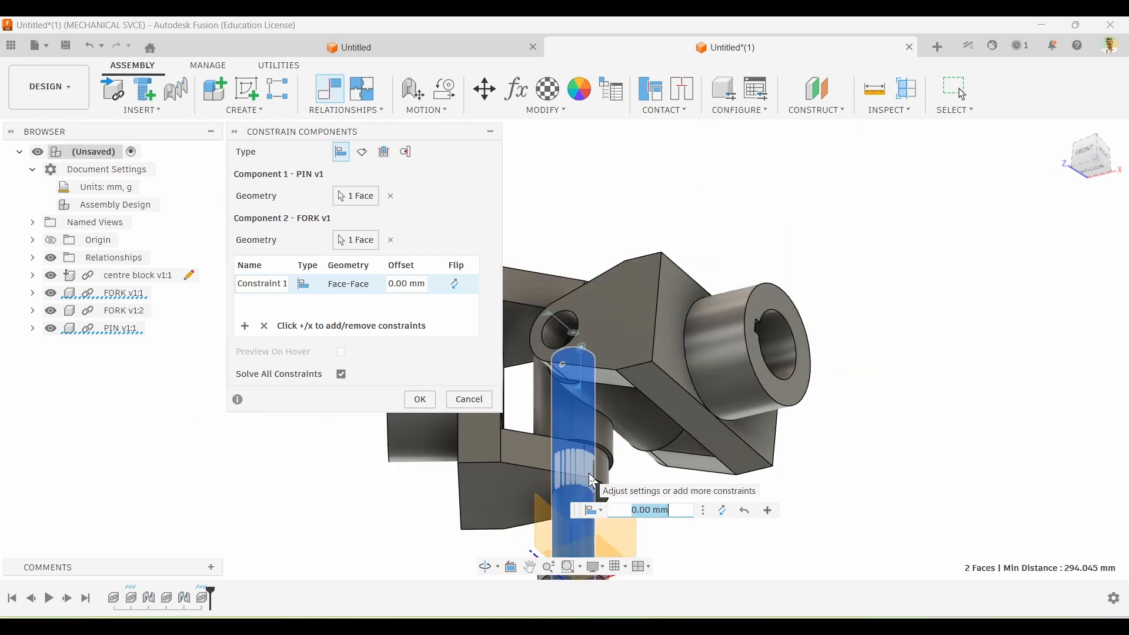
- Add a second constraint seating the pin head's inner face on the underside of the first fork's lower arm with 0 mm offset
click(251, 327)
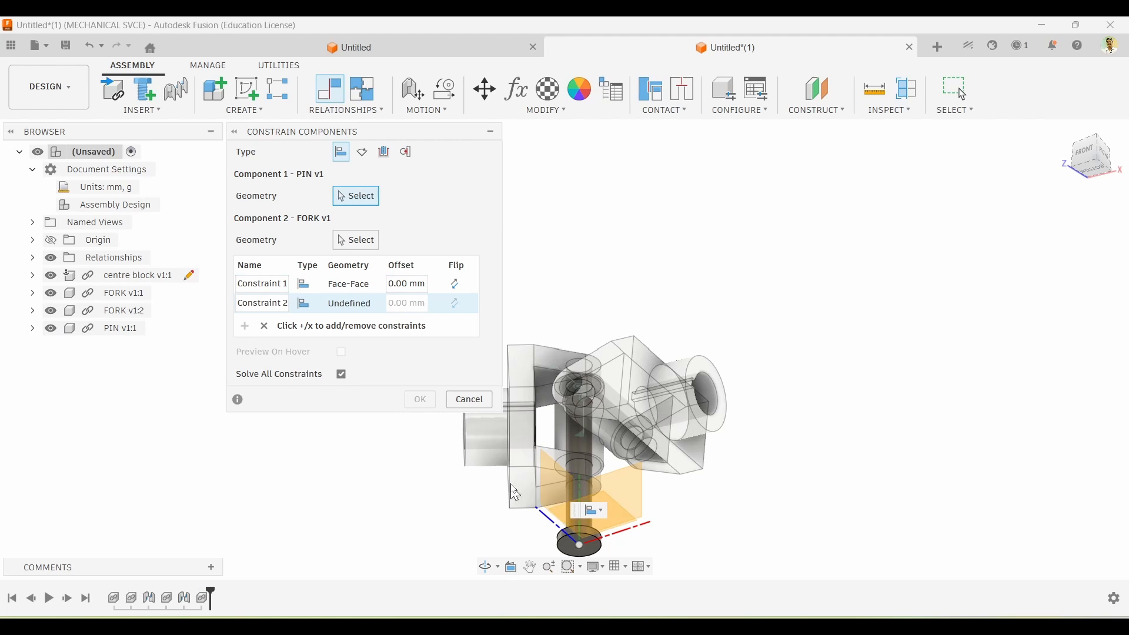
shift+middle_drag(544, 445, 546, 516)
scroll(559, 535, up, 5)
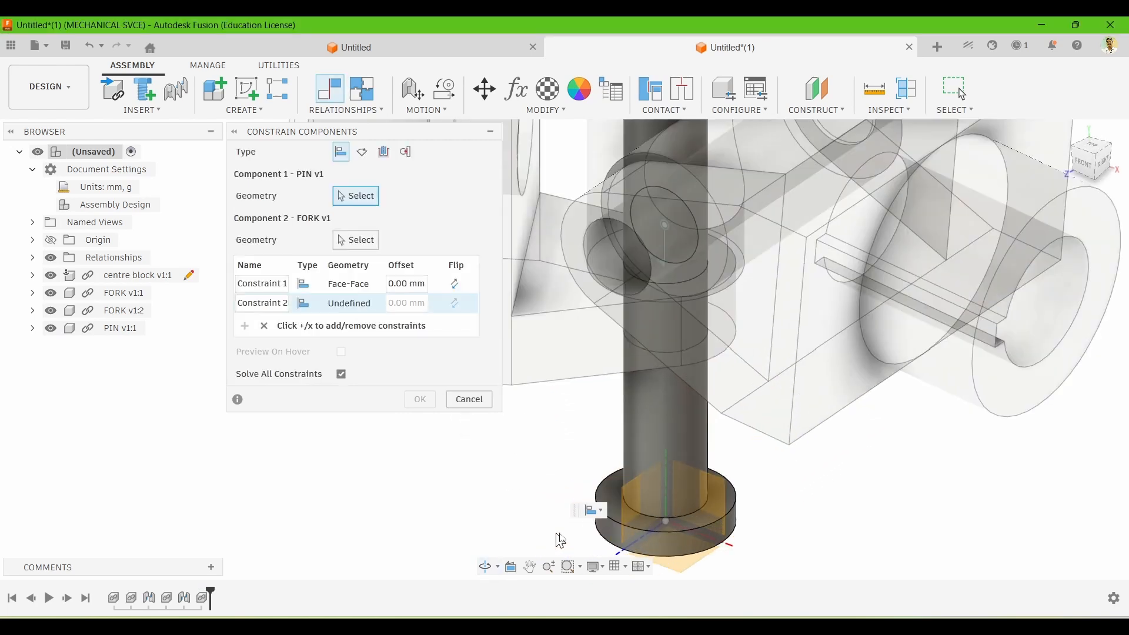
click(605, 495)
shift+middle_drag(605, 495, 521, 391)
scroll(567, 400, down, 5)
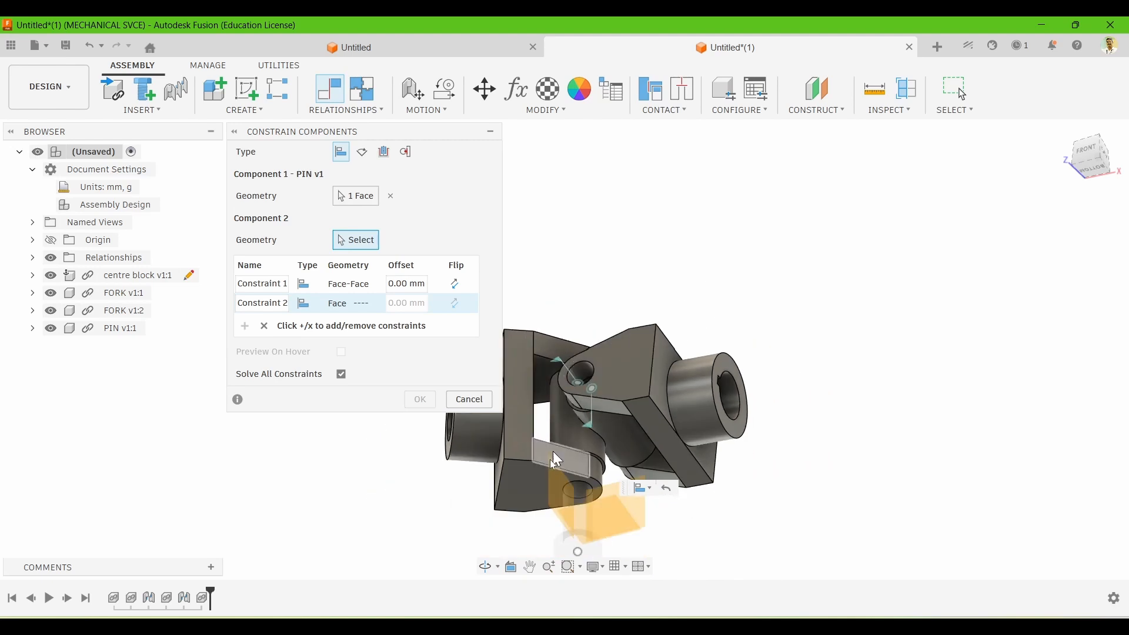
scroll(530, 511, up, 3)
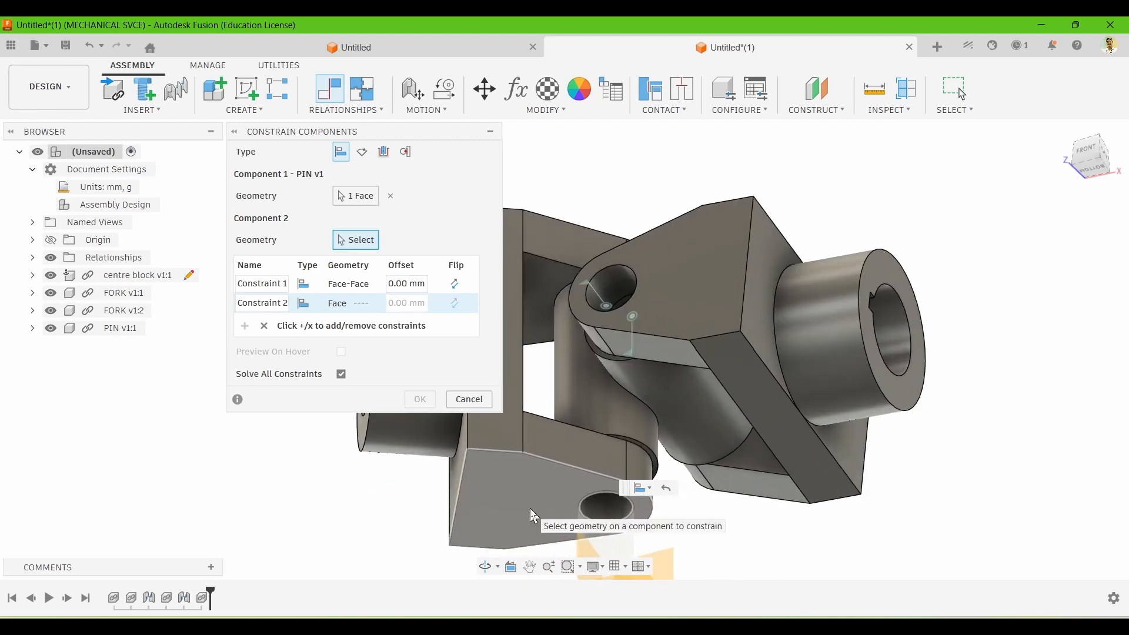
click(531, 508)
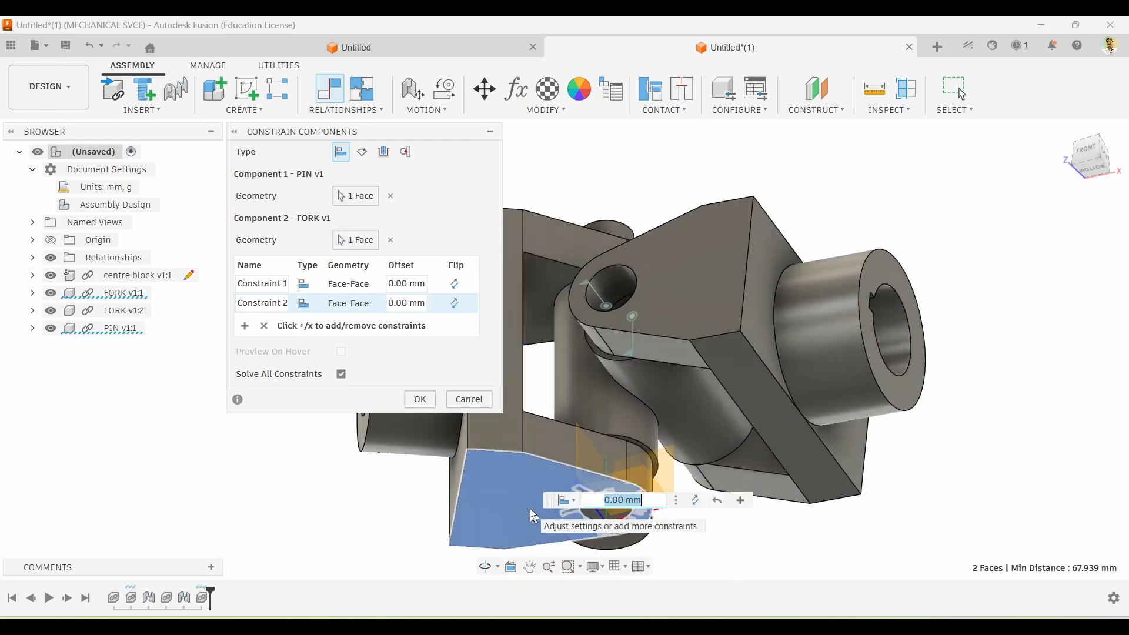
scroll(525, 540, up, 2)
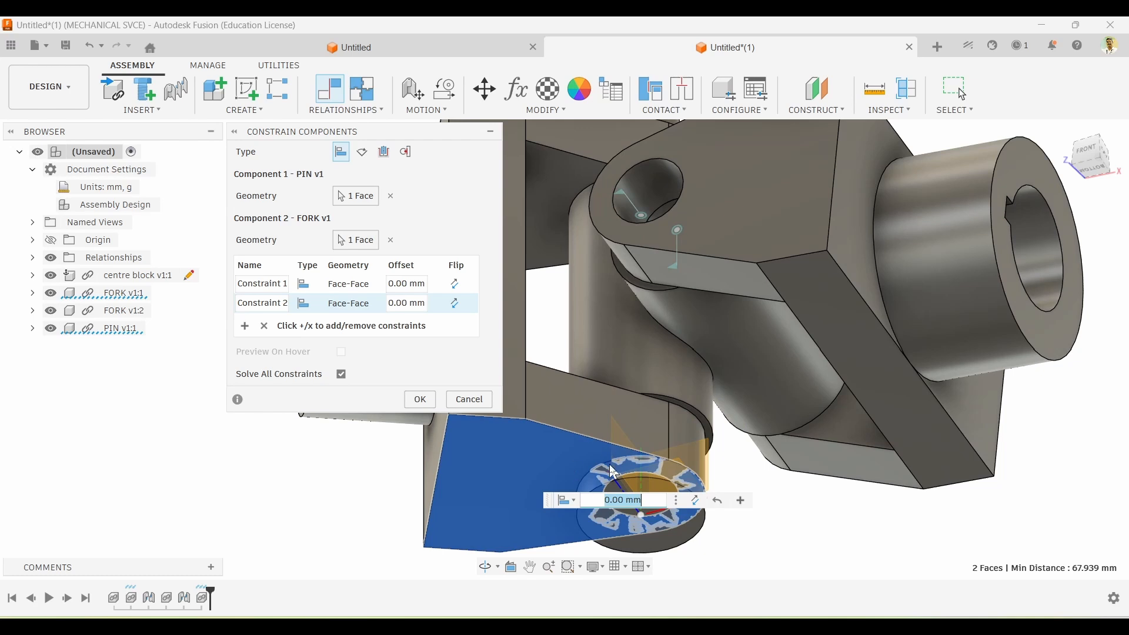
click(419, 399)
- Insert a second PIN component and place it clear of the coupling, about 337 mm in X and 48 mm in Y
scroll(484, 471, down, 4)
shift+middle_drag(585, 288, 594, 312)
scroll(582, 294, up, 6)
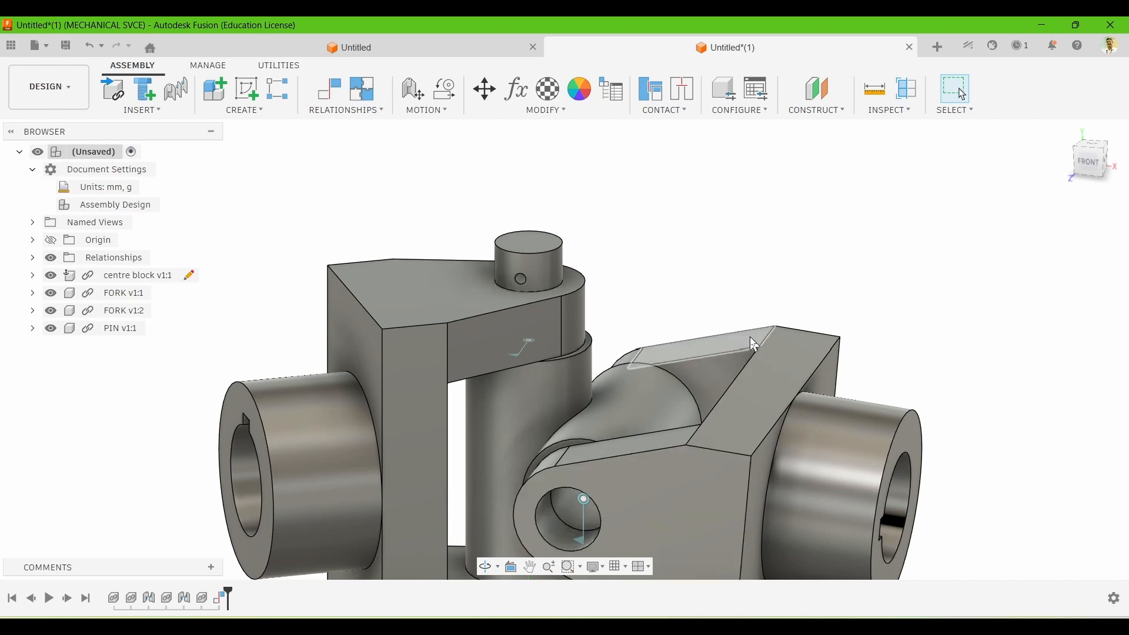
scroll(499, 306, down, 2)
click(123, 98)
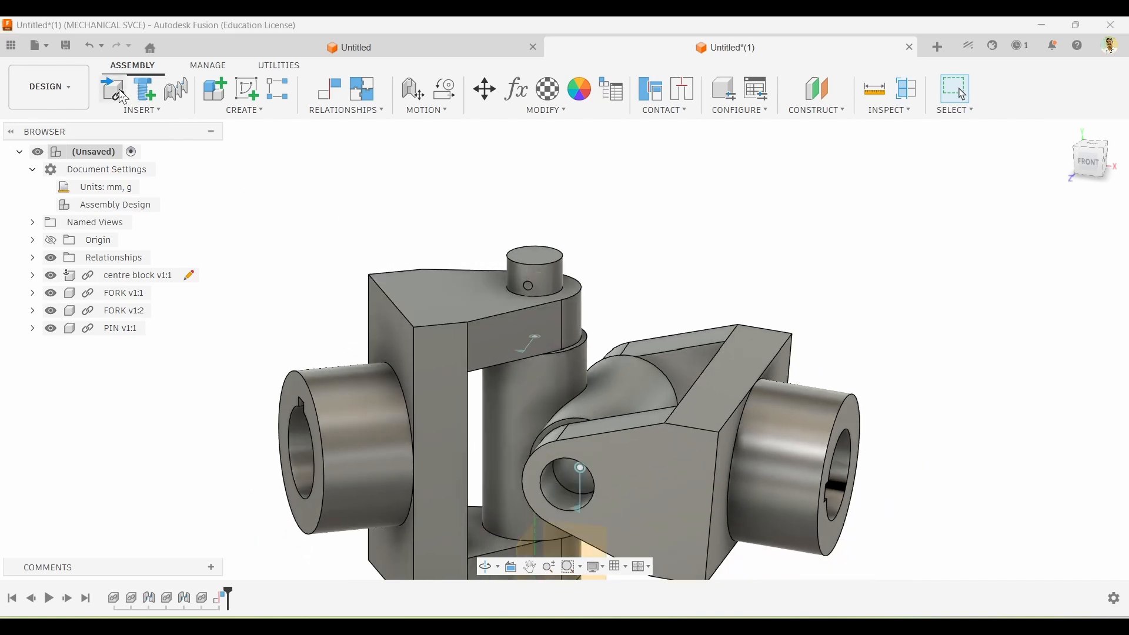
click(540, 343)
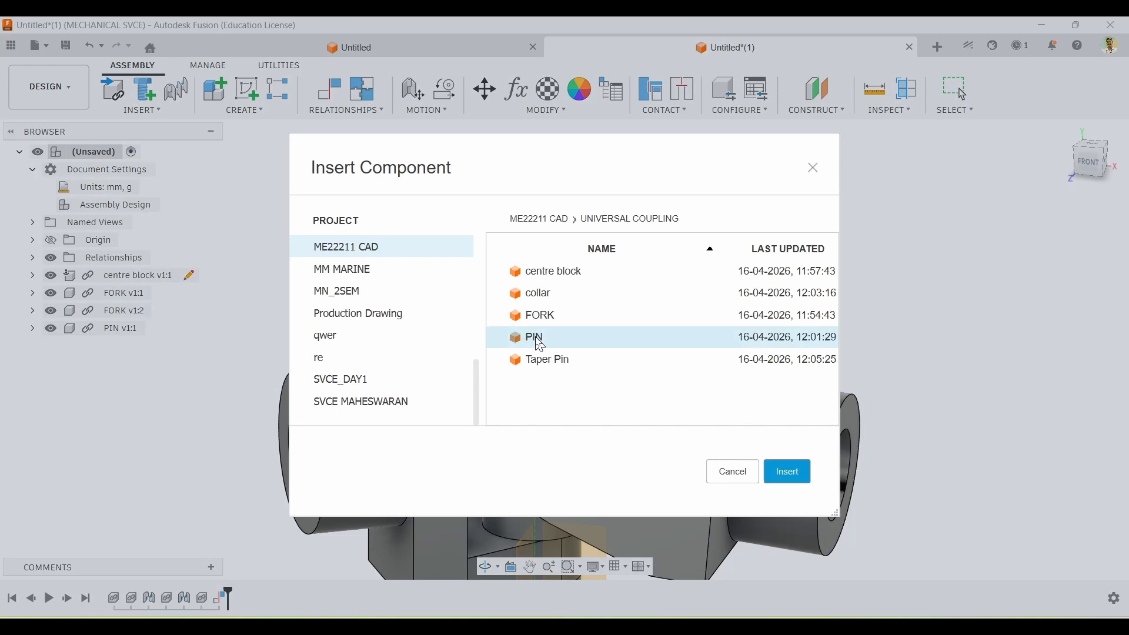
click(801, 474)
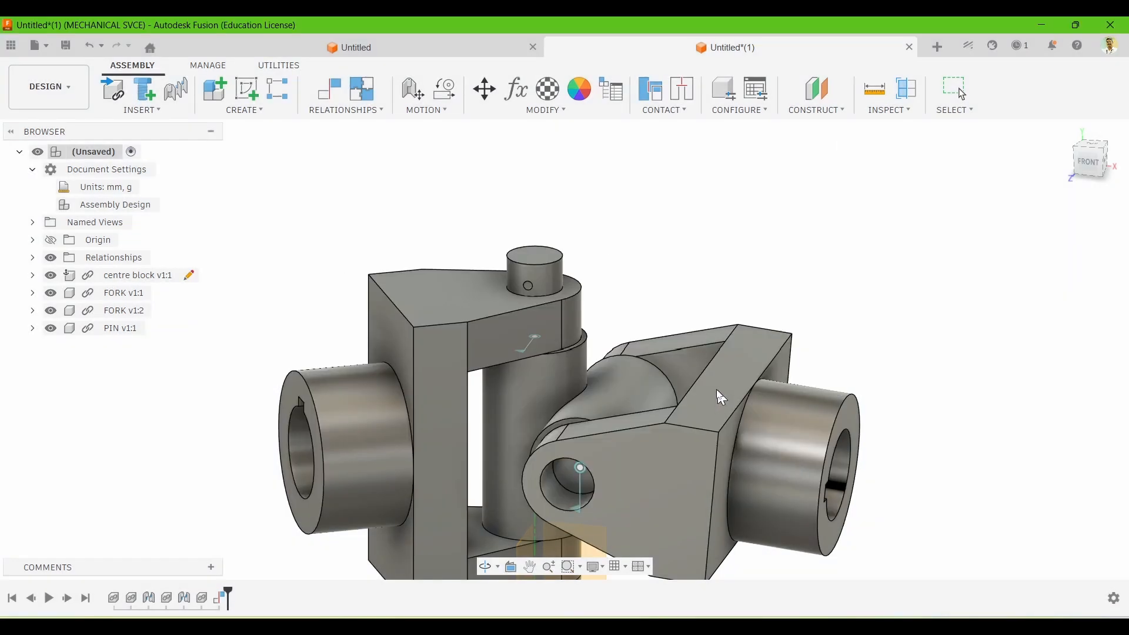
scroll(576, 315, down, 2)
drag(565, 287, 960, 268)
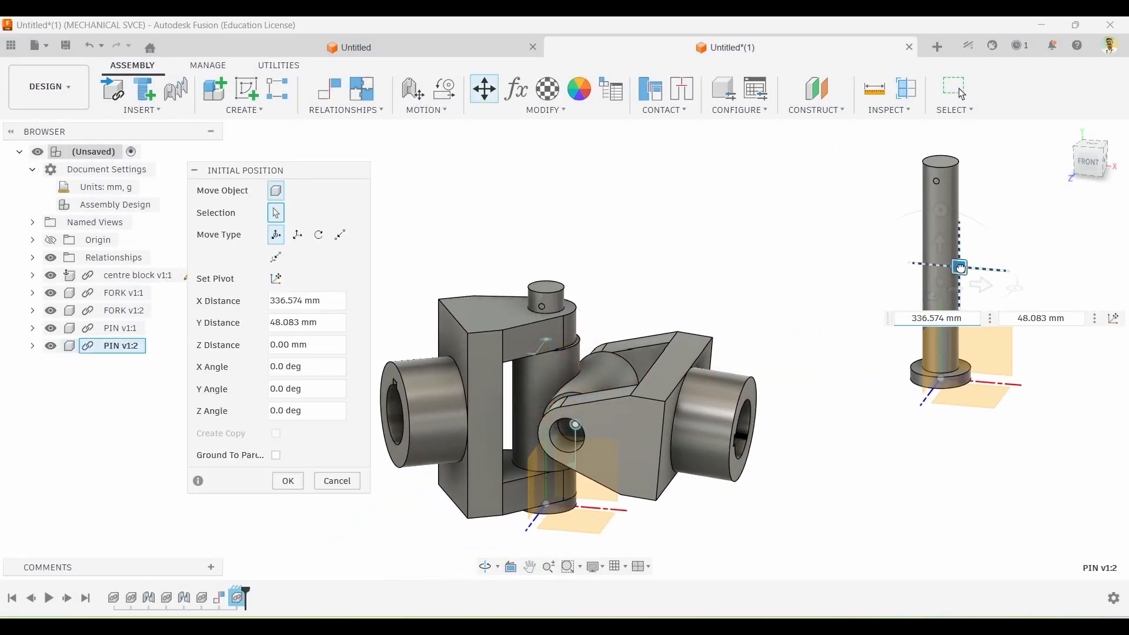
click(291, 481)
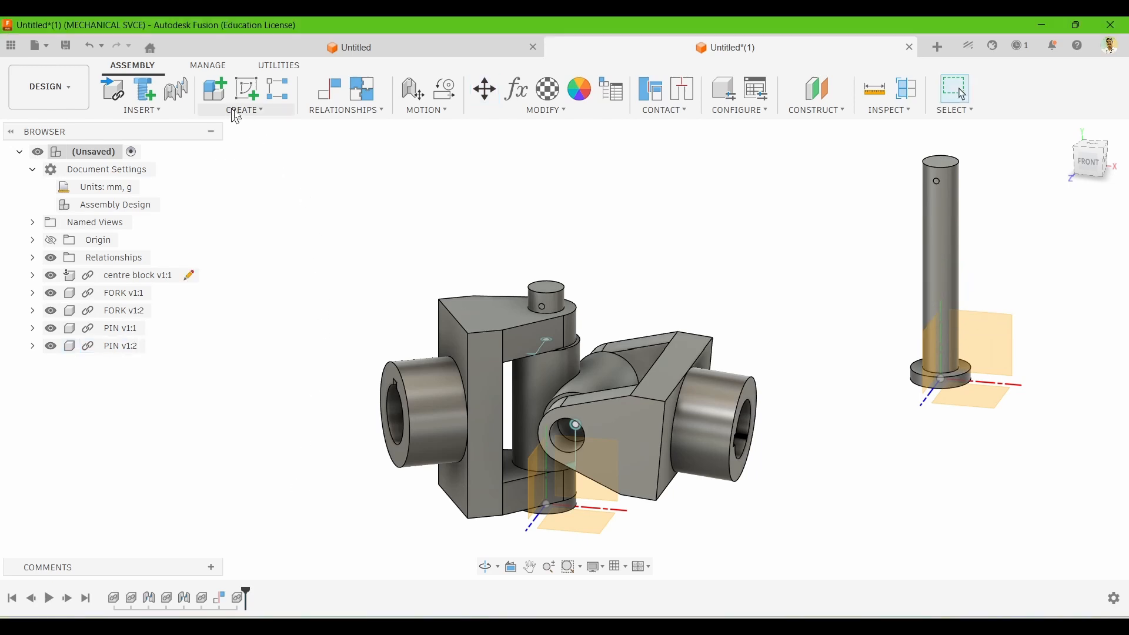
- Constrain the second pin's cylindrical shaft face to the hole face in the second fork's front arm with 0 mm offset
click(334, 109)
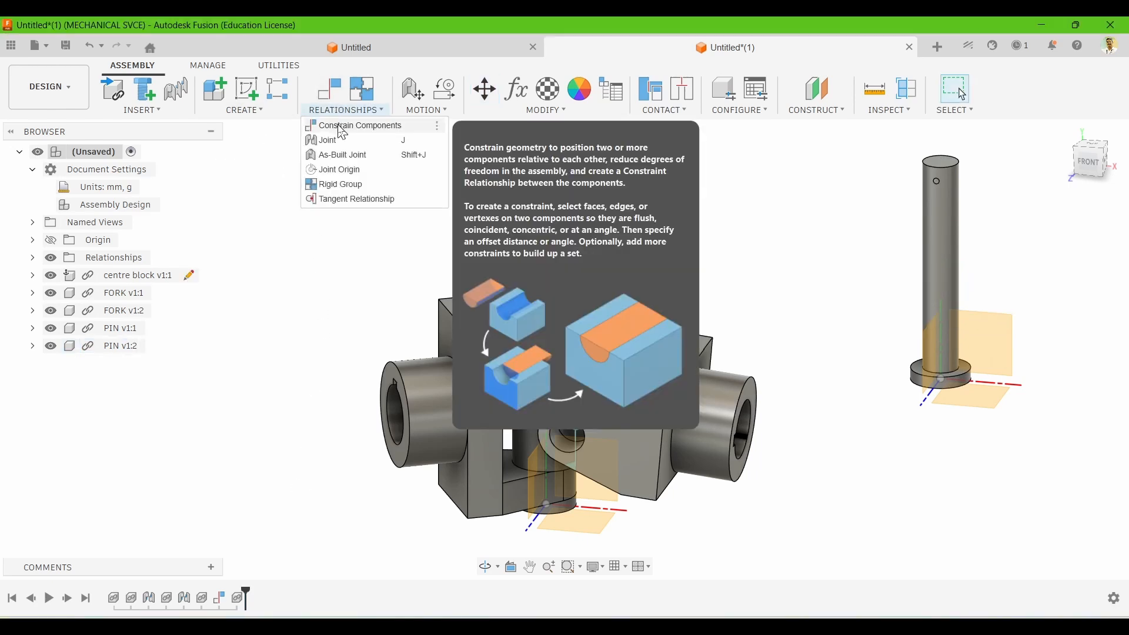
click(340, 127)
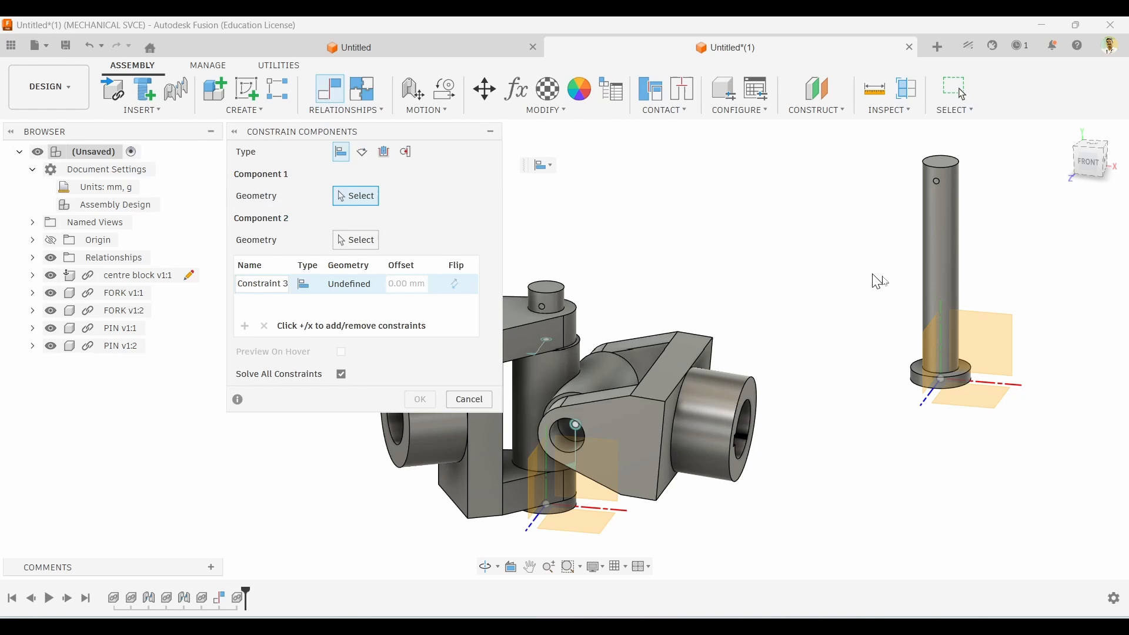
click(957, 254)
scroll(590, 434, up, 3)
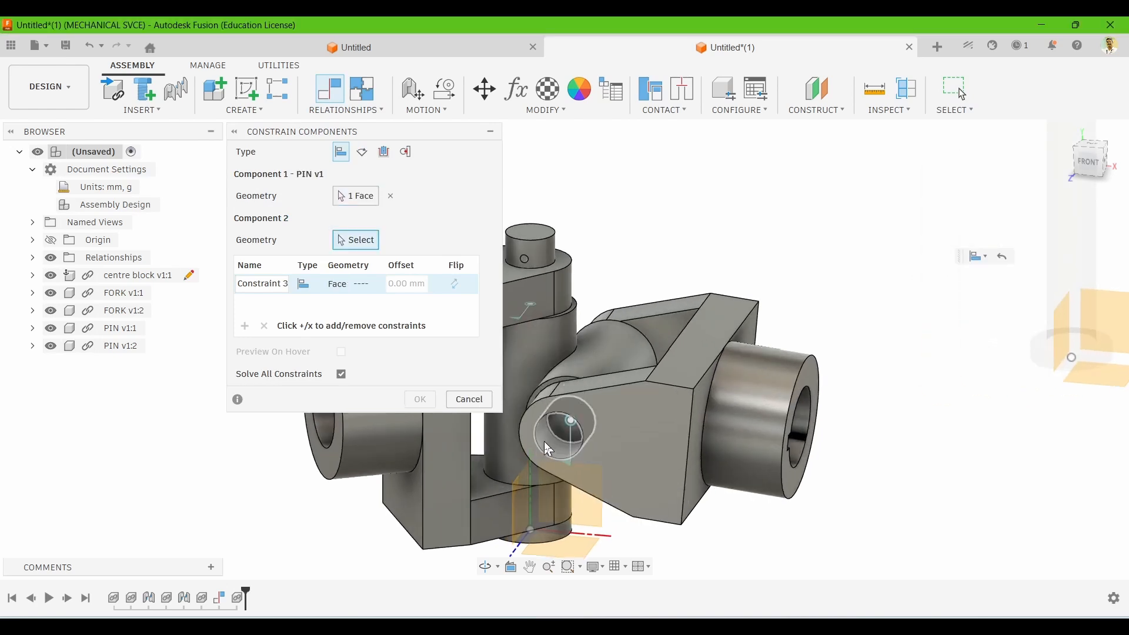
click(551, 450)
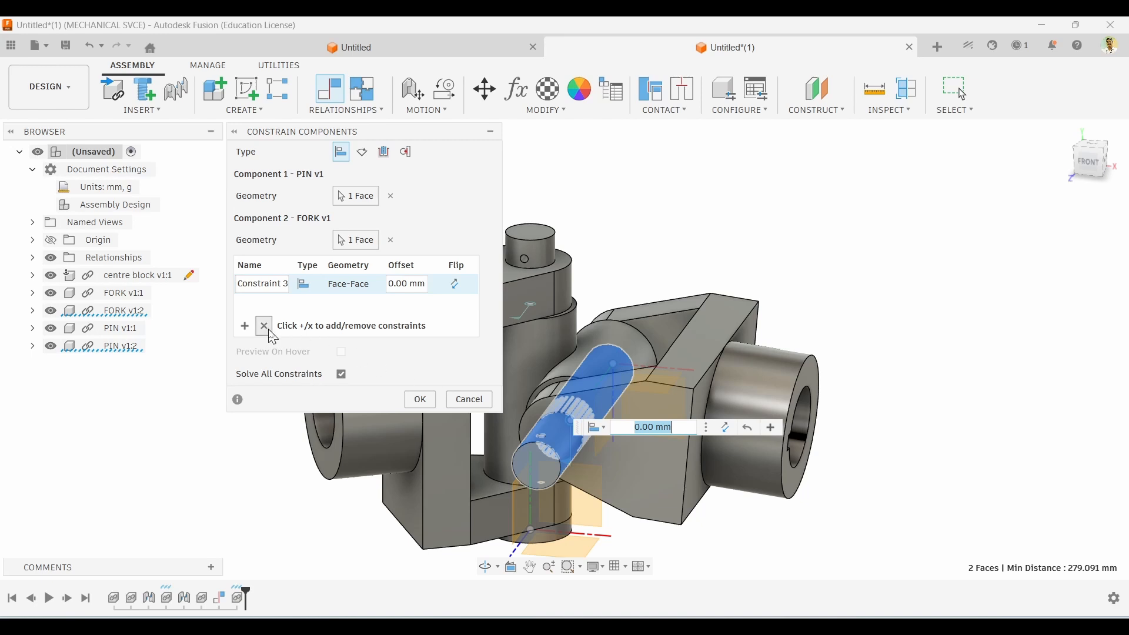
- Flip the second pin's shaft constraint so its head lies on the front side of the second fork
click(245, 326)
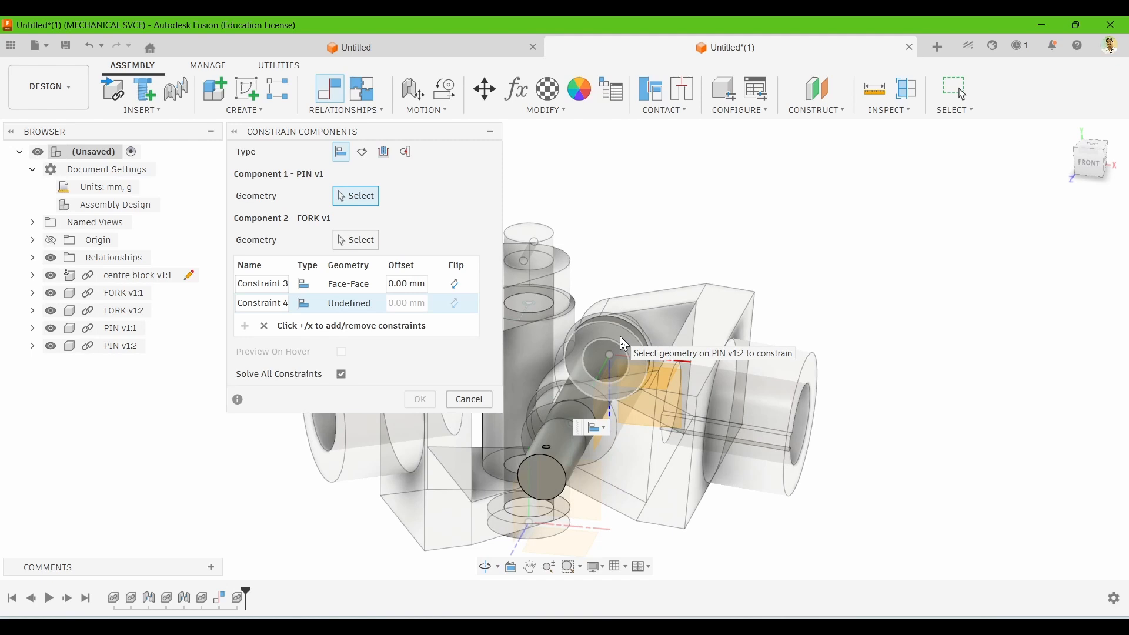
click(264, 326)
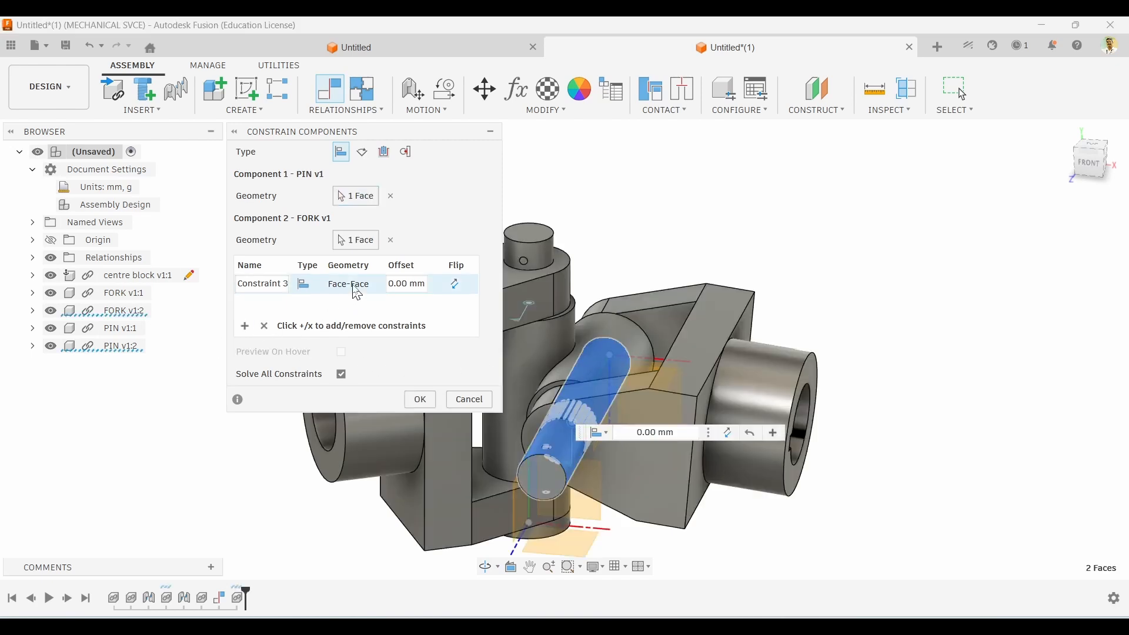
click(458, 289)
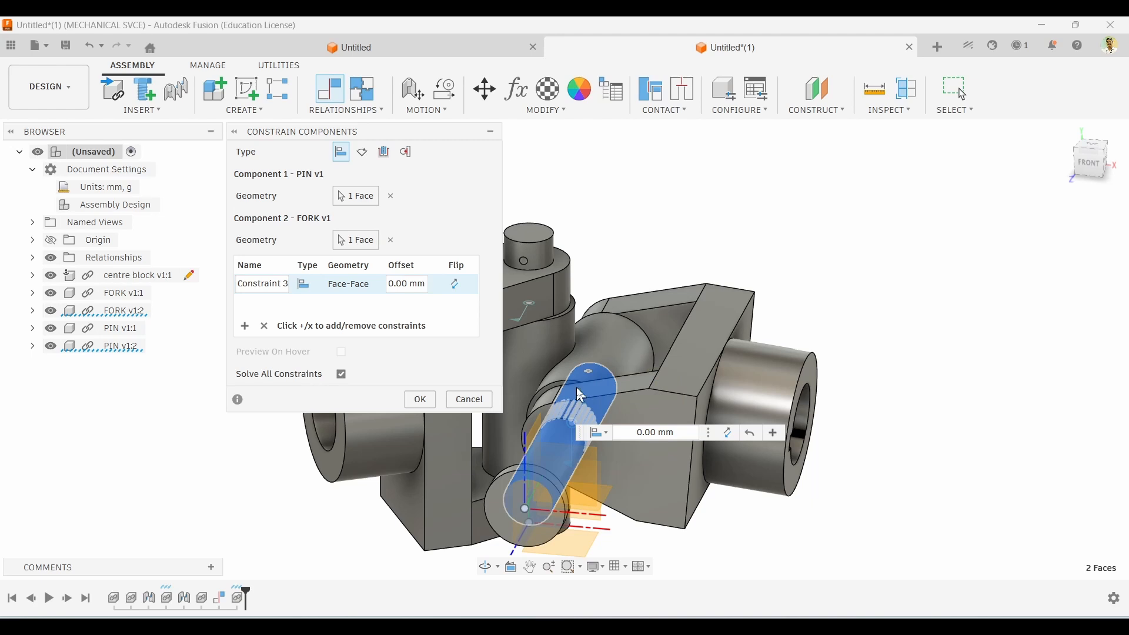
- Add a constraint seating the second pin head's inner face on the outer face of the second fork's front arm with 0 mm offset
click(245, 329)
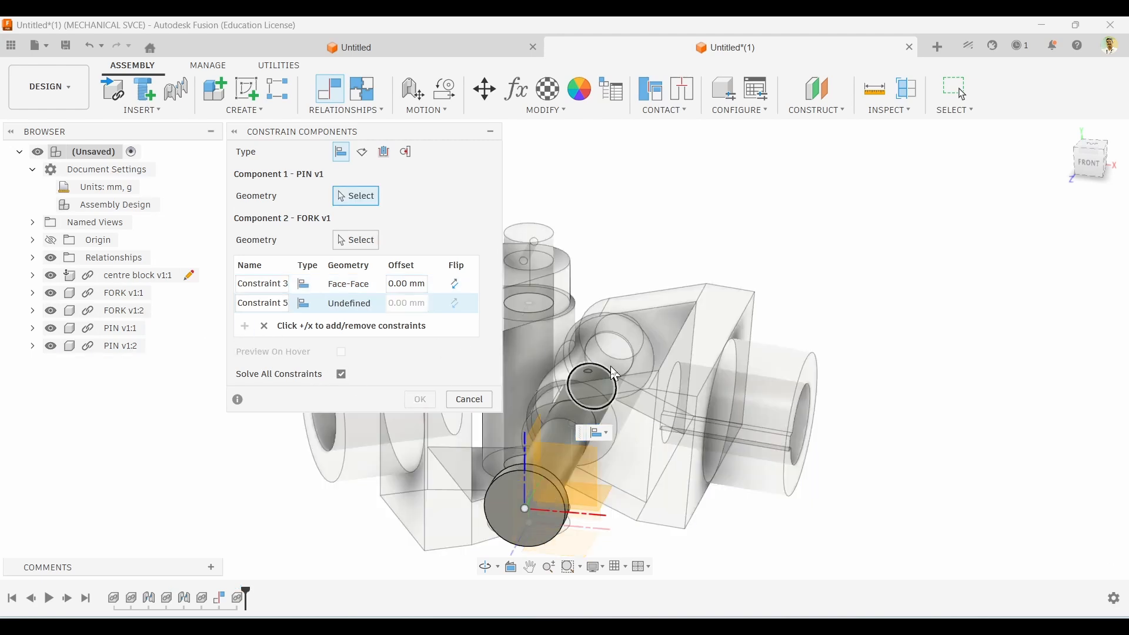
shift+middle_drag(593, 382, 435, 377)
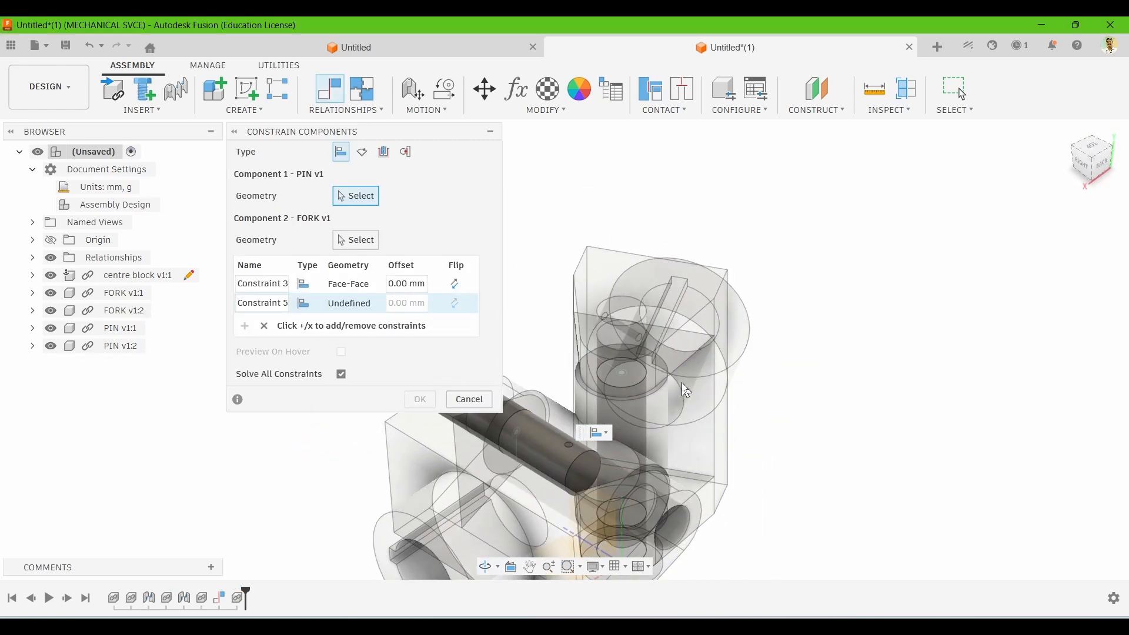
drag(395, 143, 957, 258)
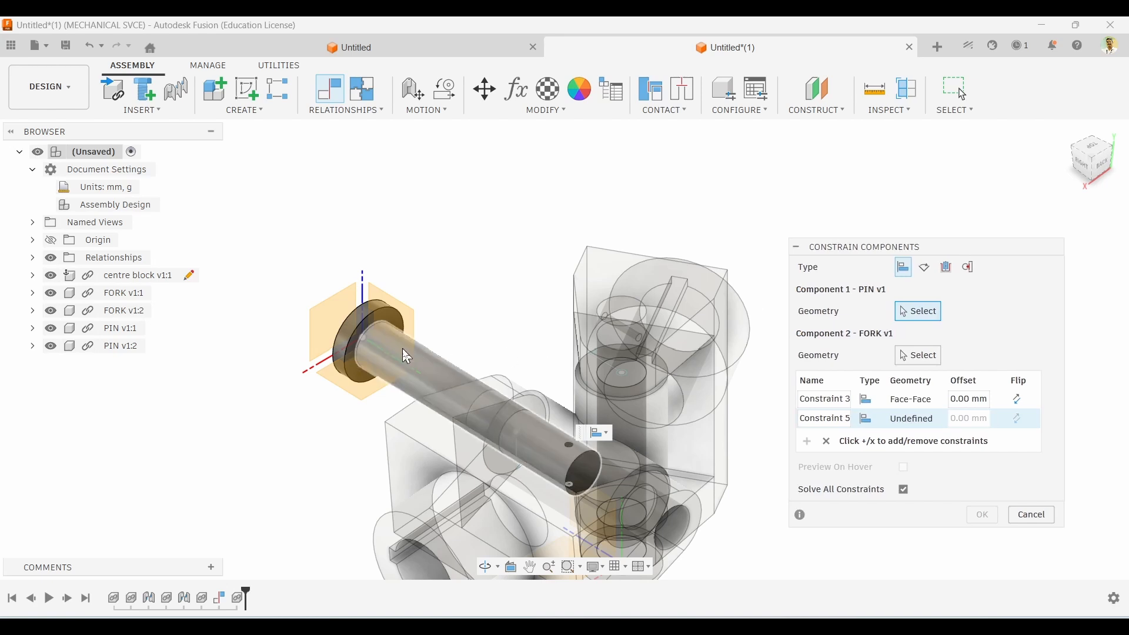
click(359, 363)
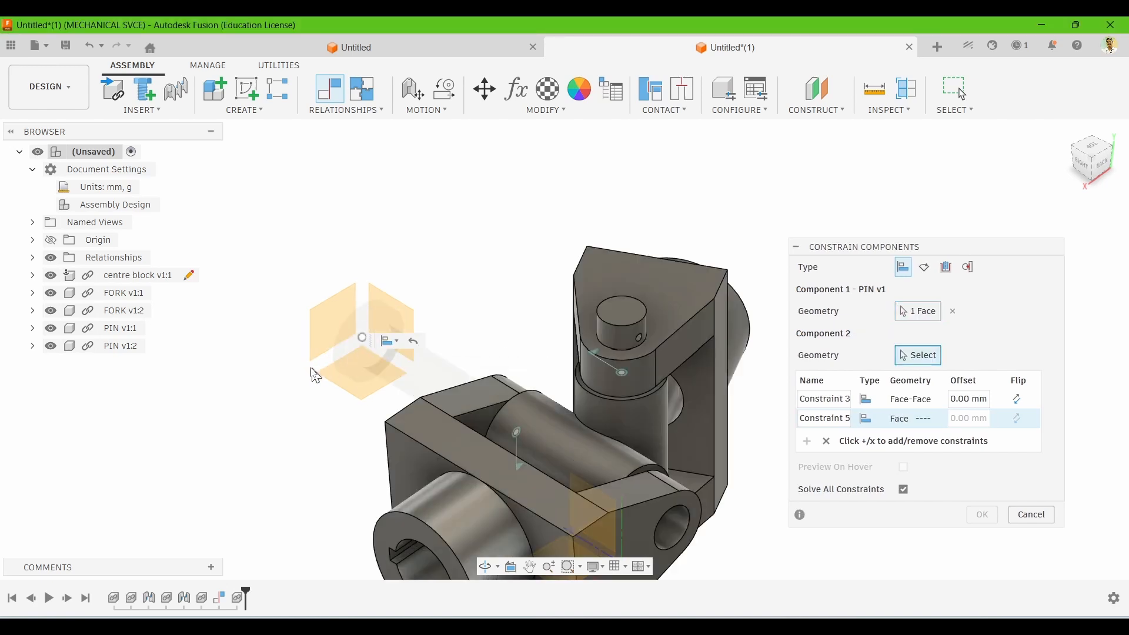
shift+middle_drag(379, 380, 450, 341)
click(451, 341)
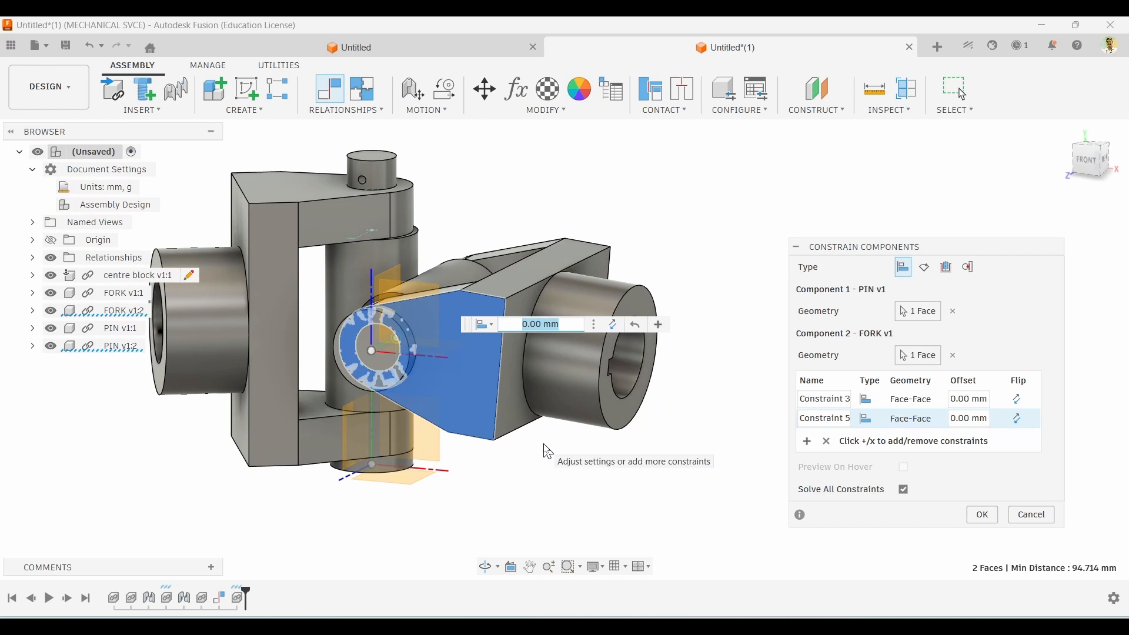
click(979, 516)
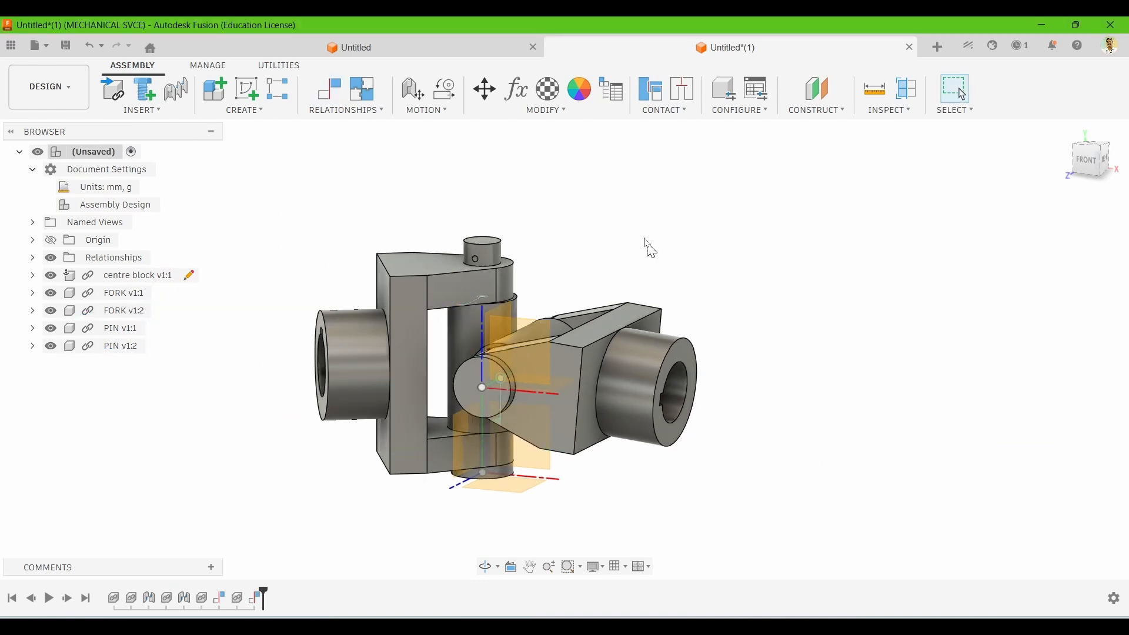
- Insert a collar component and place it clear of the coupling, about 275 mm in X and 106 mm in Y
shift+middle_drag(616, 203, 594, 411)
scroll(573, 445, up, 2)
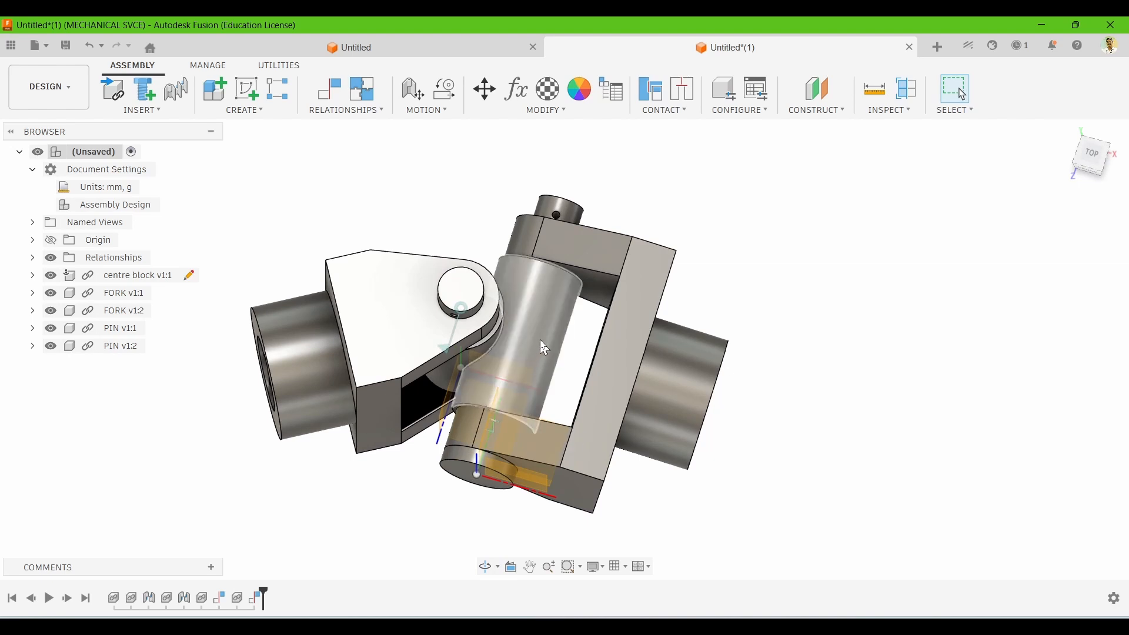
shift+middle_drag(545, 347, 532, 259)
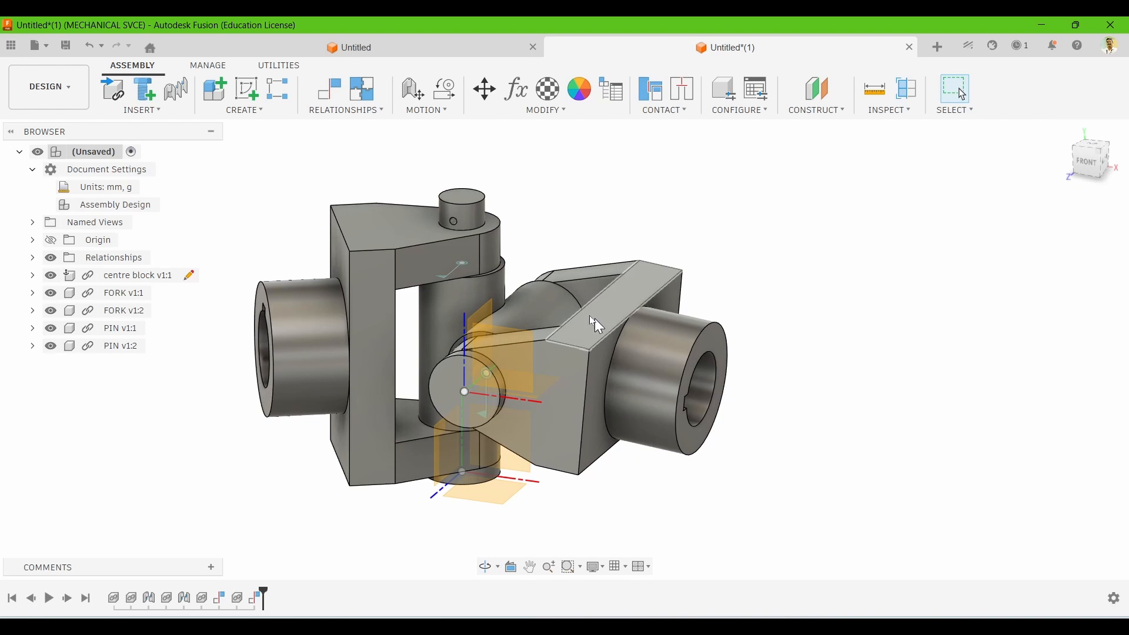
click(114, 89)
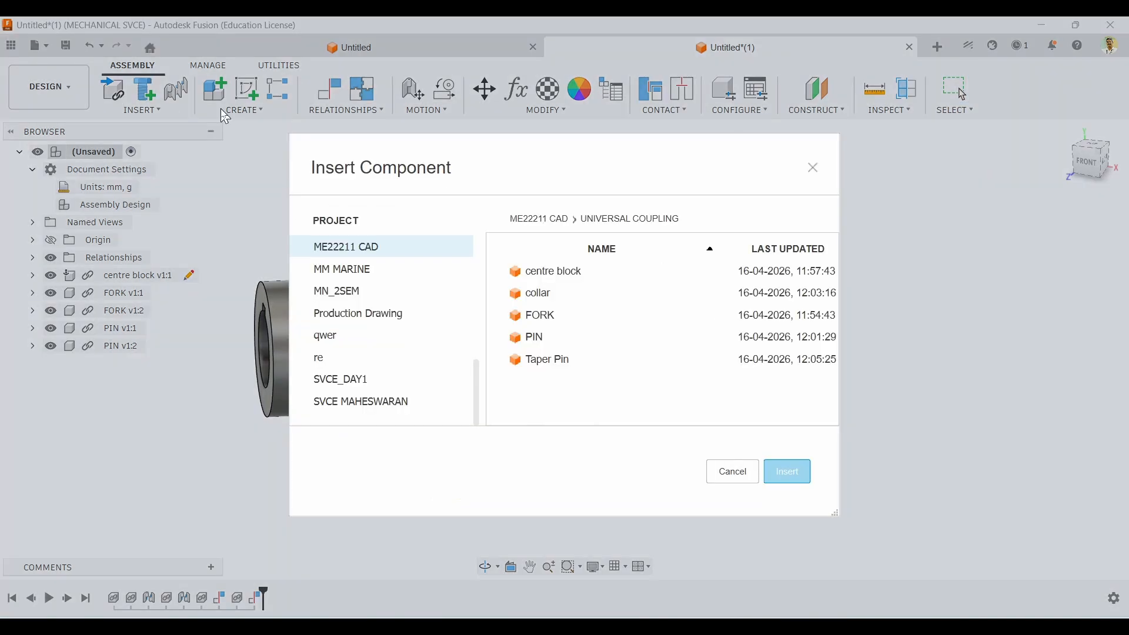
click(542, 303)
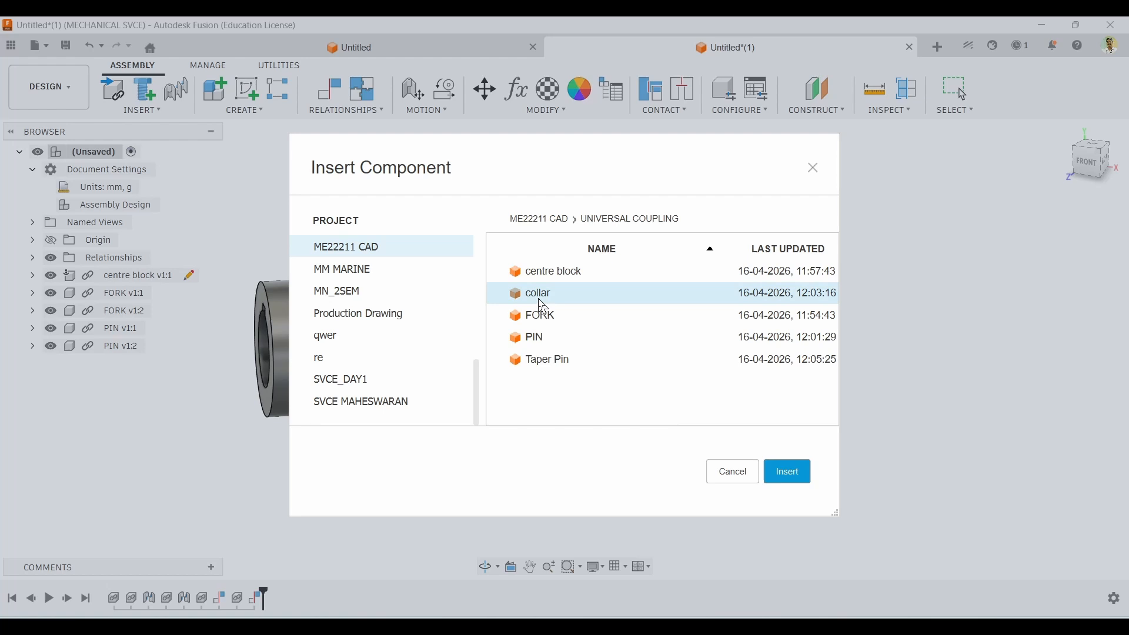
click(801, 475)
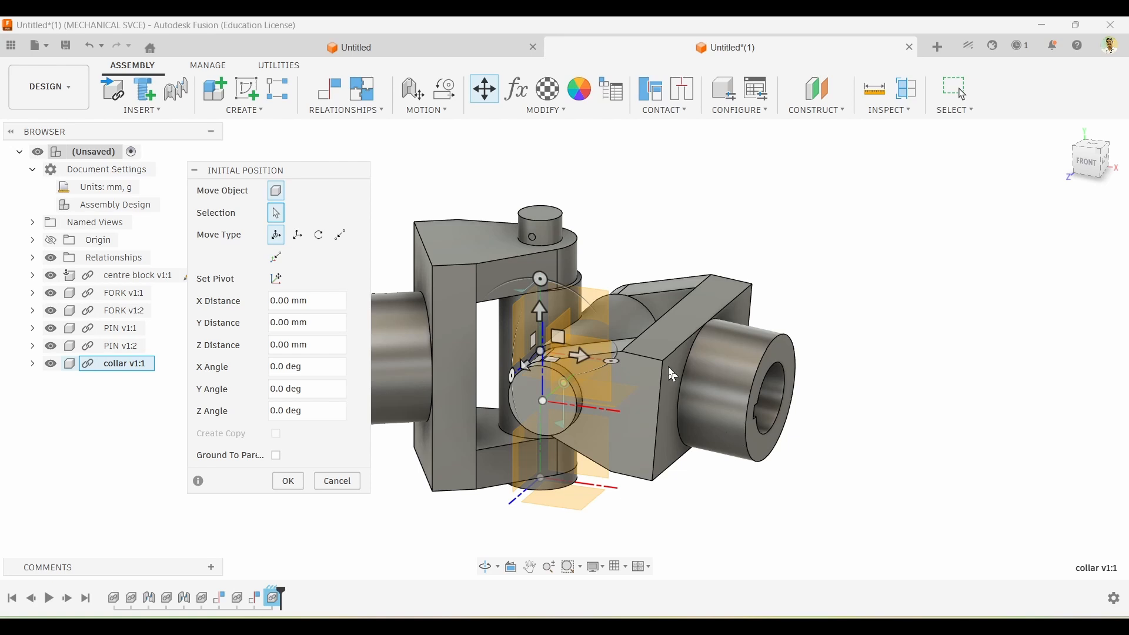
drag(559, 336, 939, 239)
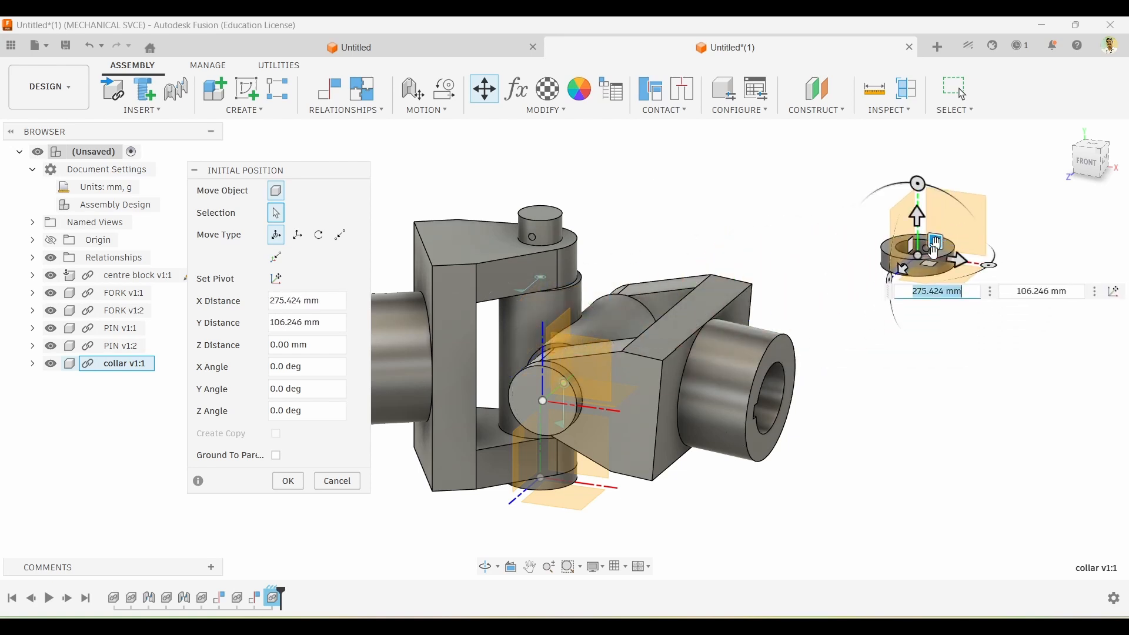
scroll(900, 333, up, 3)
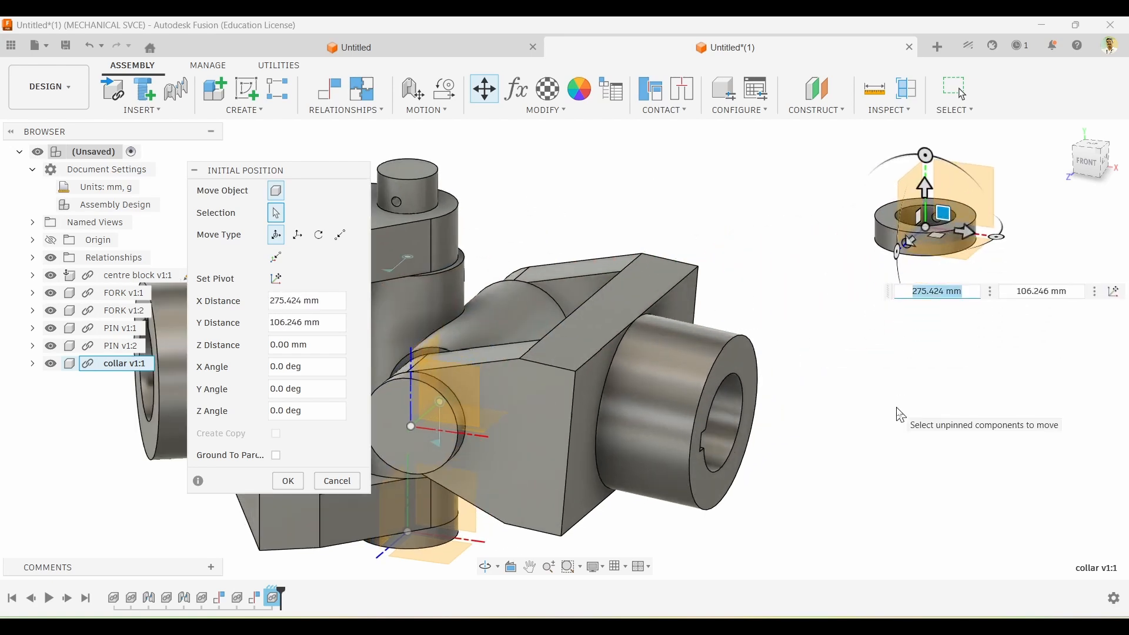
click(288, 481)
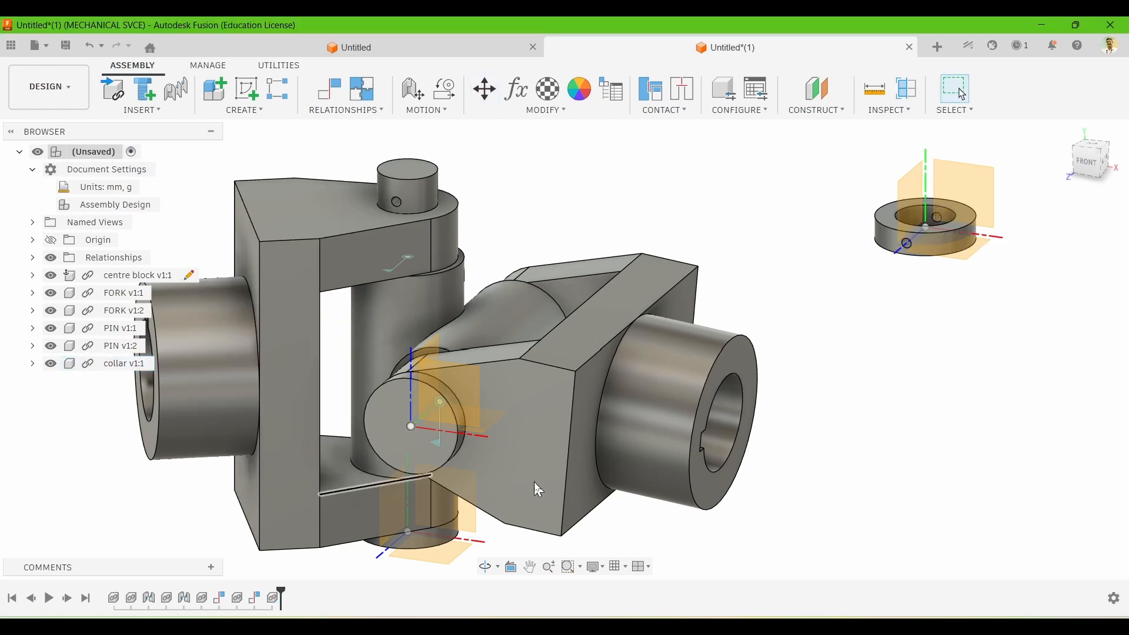
- Constrain the collar's bore face to the first pin's cylindrical shaft face with 0 mm offset
scroll(821, 482, down, 2)
scroll(910, 274, up, 2)
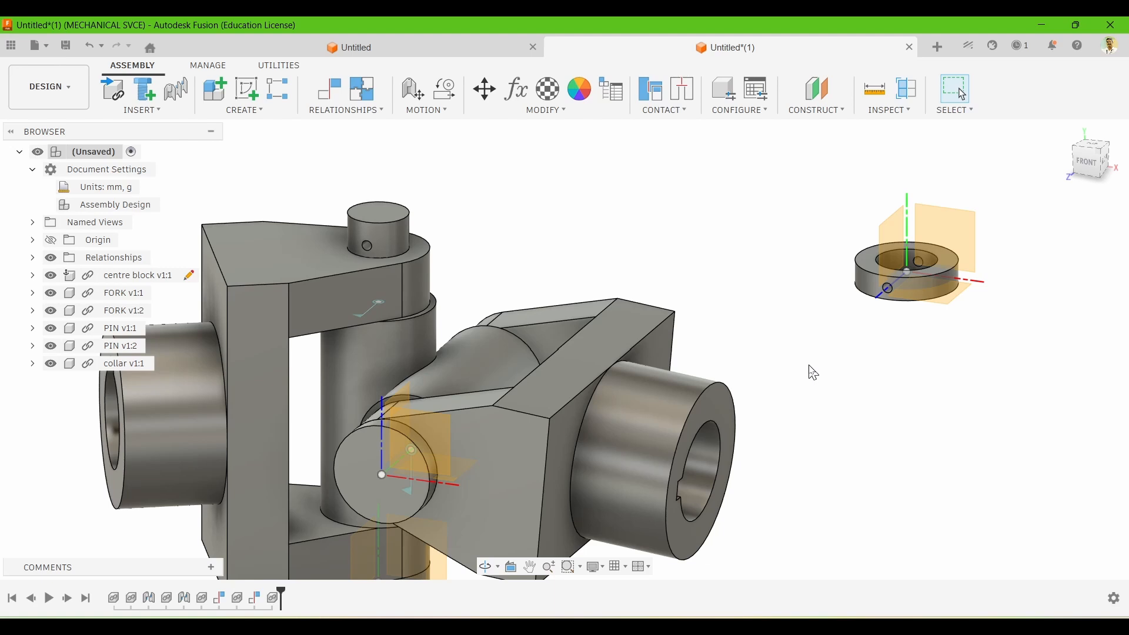
scroll(897, 306, up, 2)
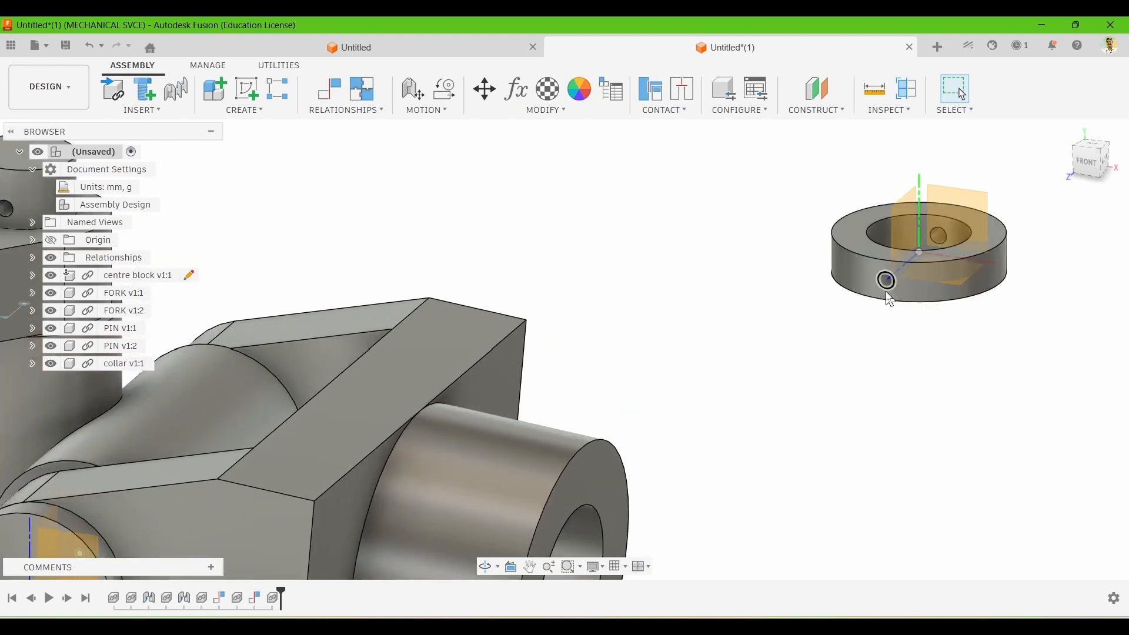
scroll(888, 289, down, 2)
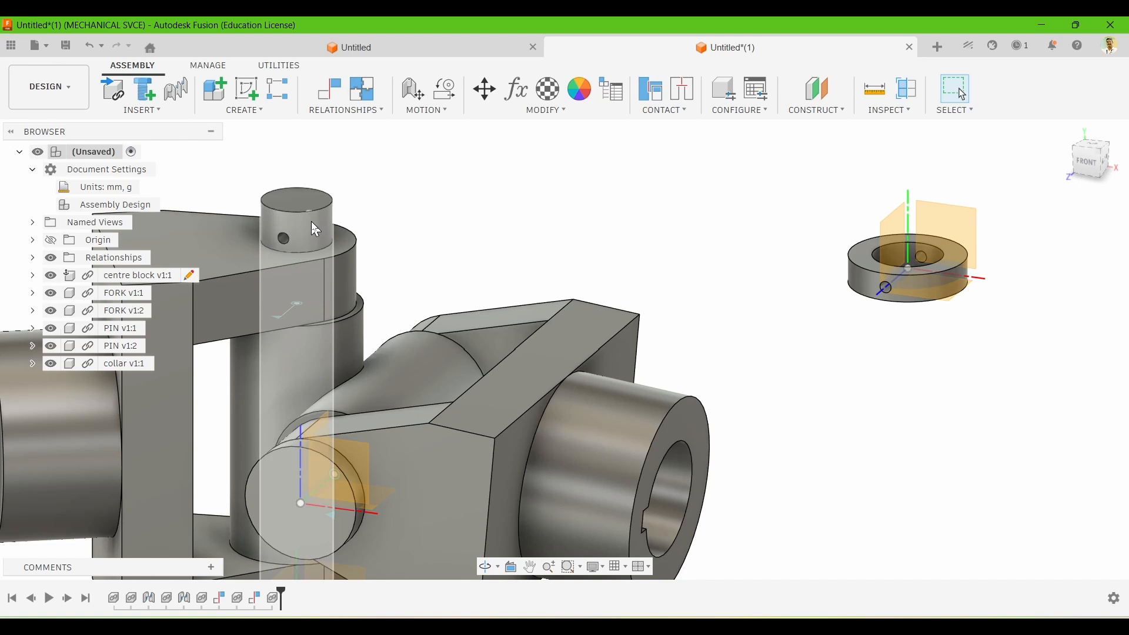
click(362, 116)
click(346, 124)
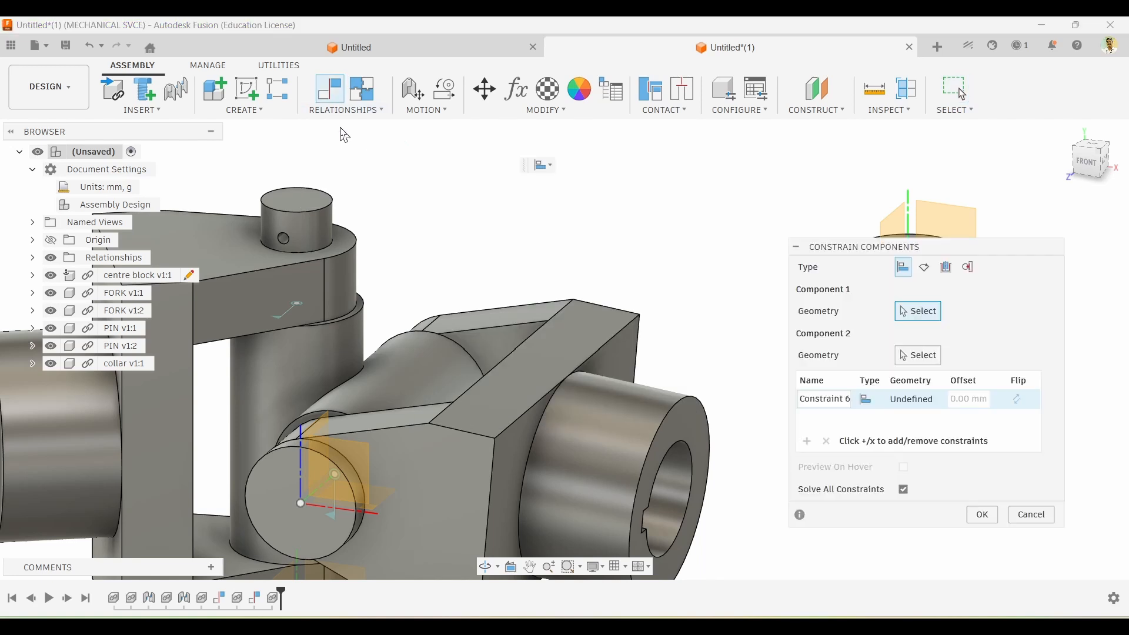
drag(887, 252, 773, 369)
scroll(864, 261, up, 2)
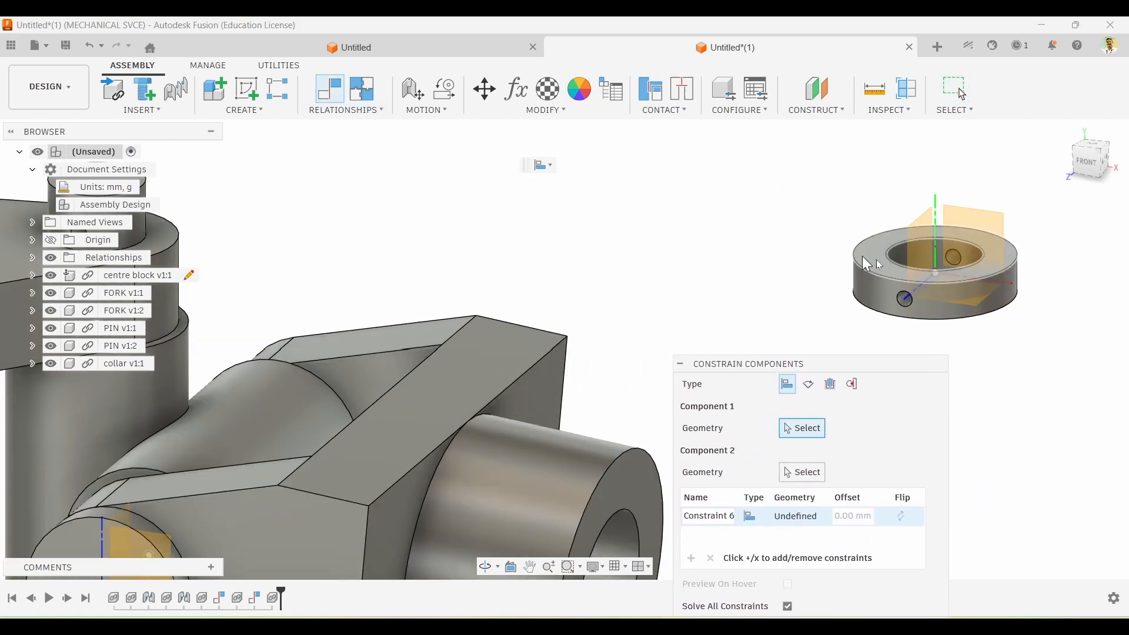
click(901, 256)
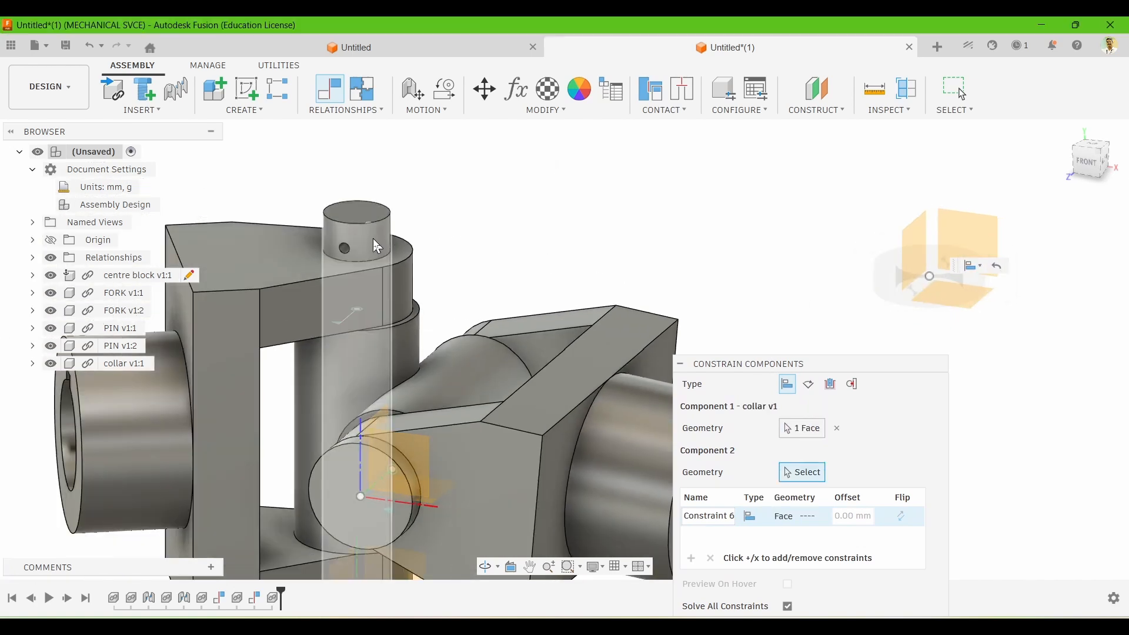
click(373, 238)
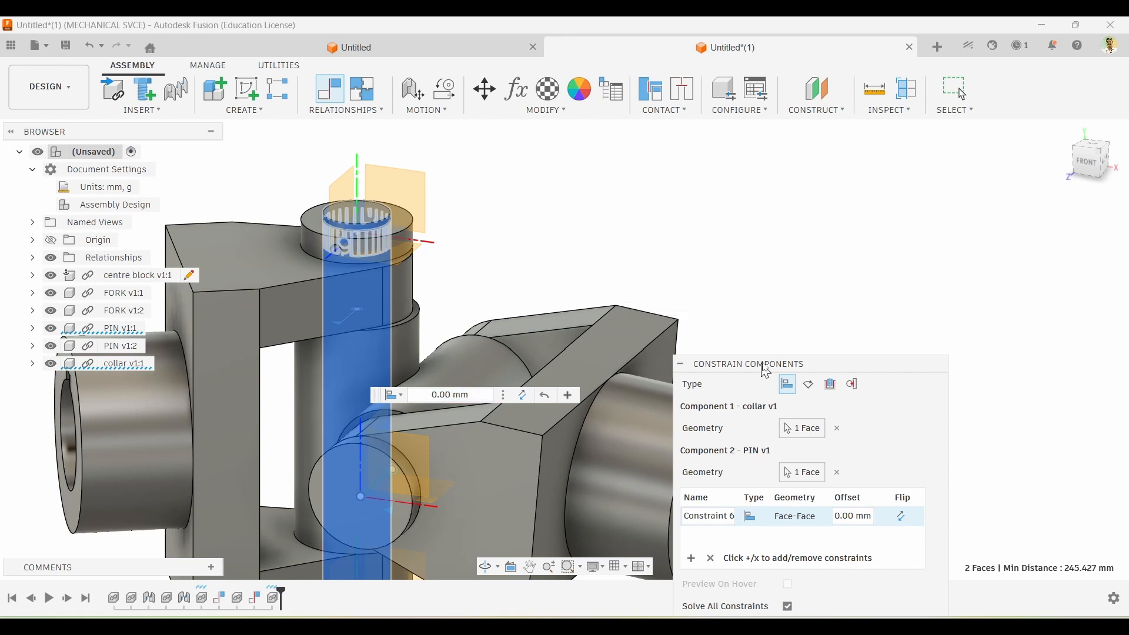
drag(764, 366, 925, 151)
- Add a constraint aligning the collar's radial hole face with the first pin's cross hole face at 0 mm offset
click(853, 344)
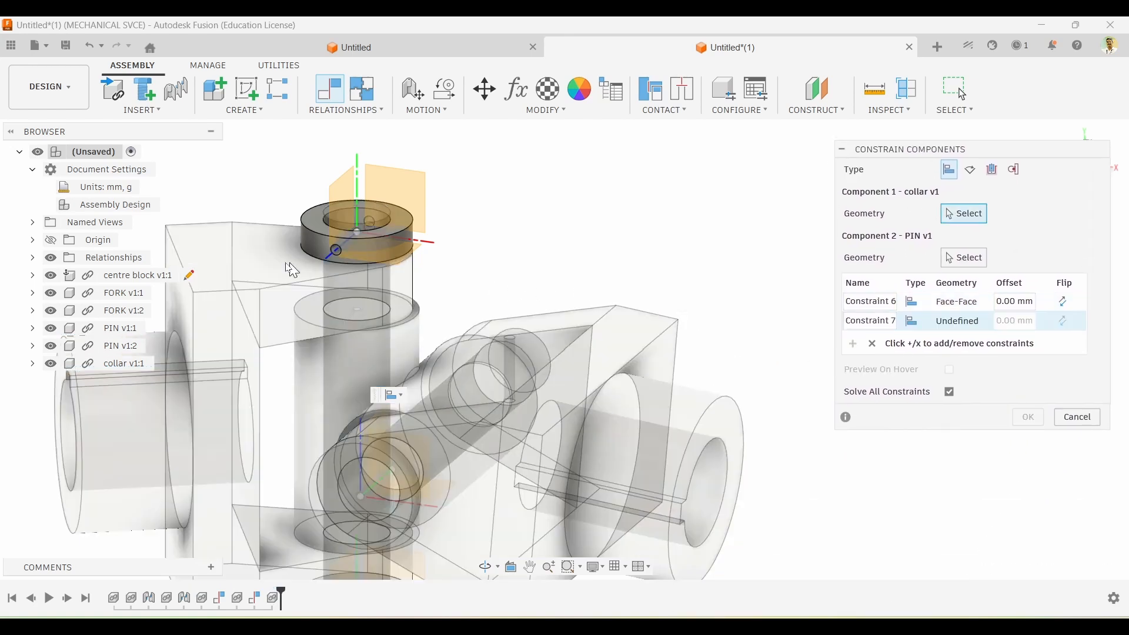
scroll(353, 247, up, 6)
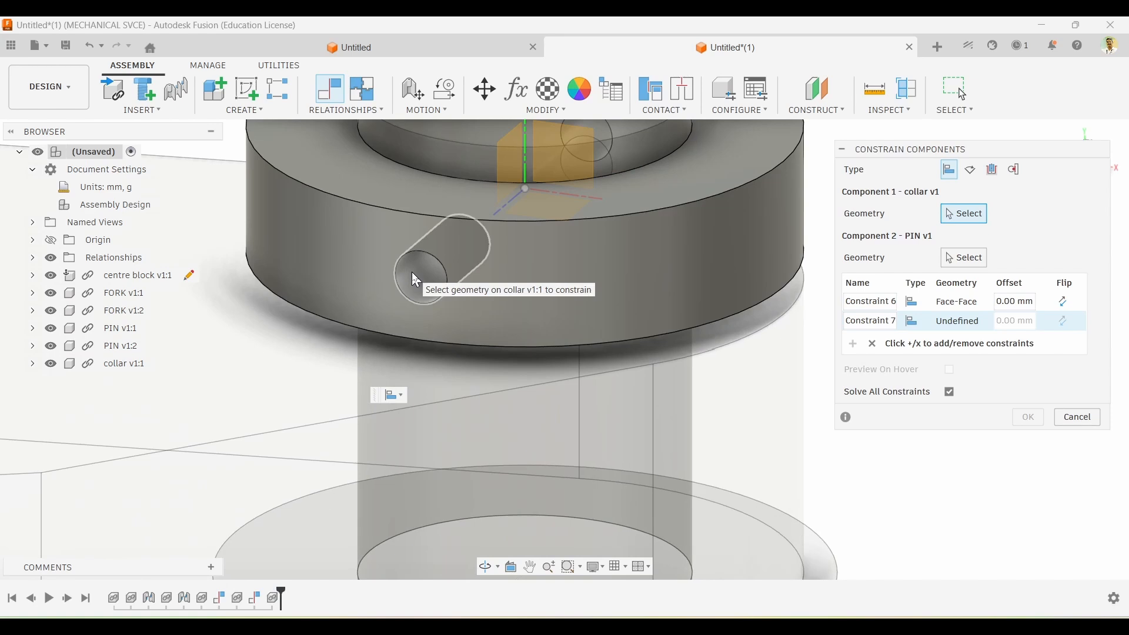
click(414, 275)
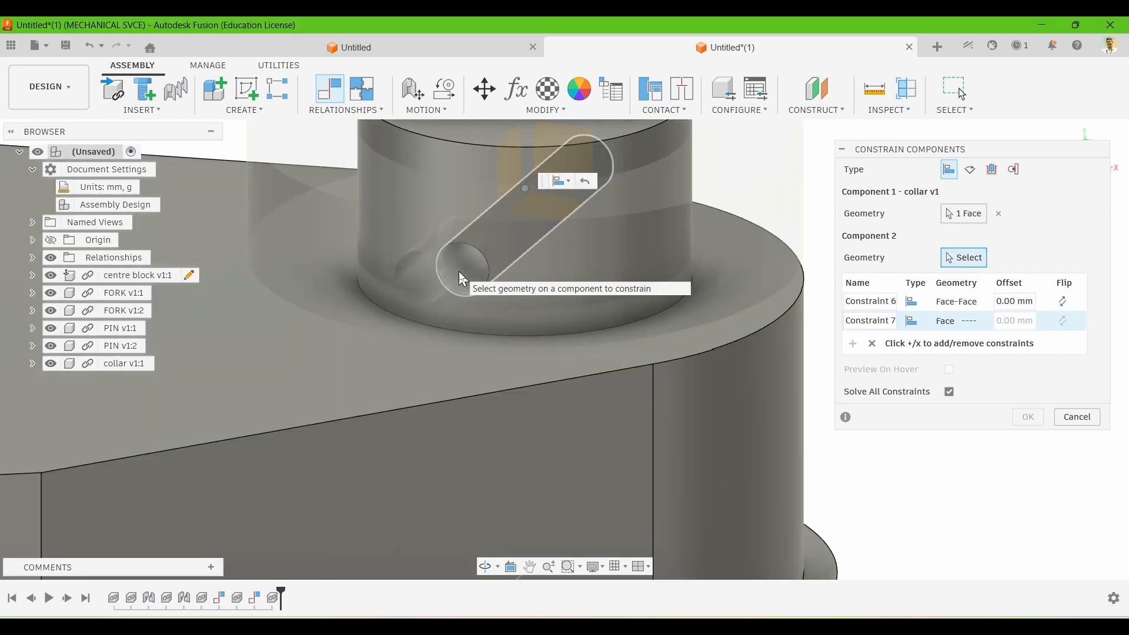
click(460, 273)
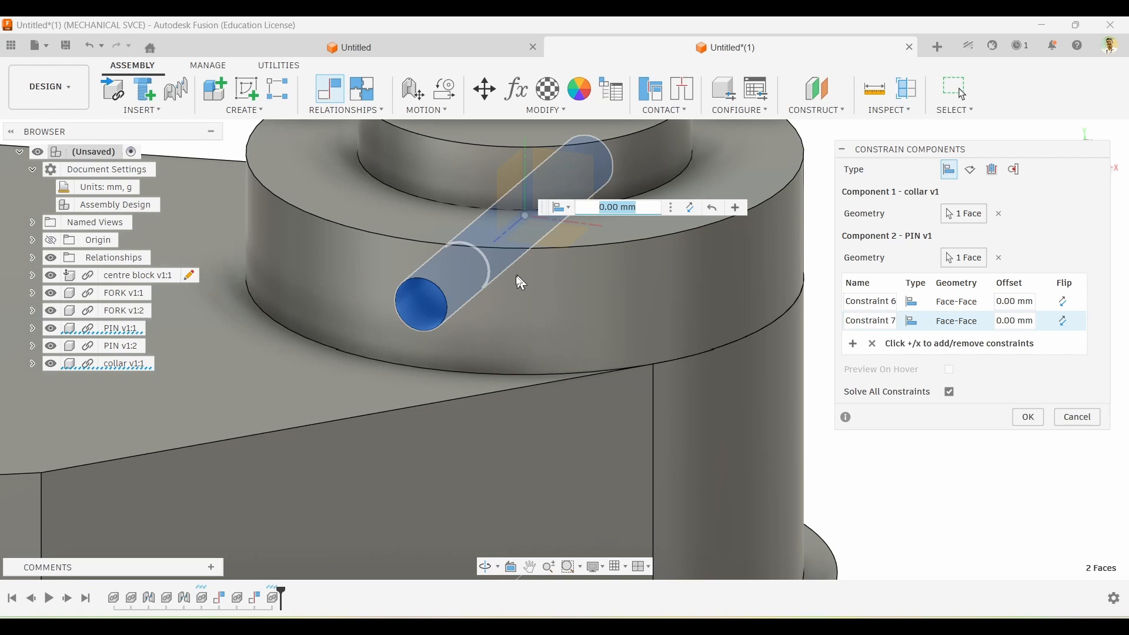
scroll(517, 269, down, 5)
click(1027, 415)
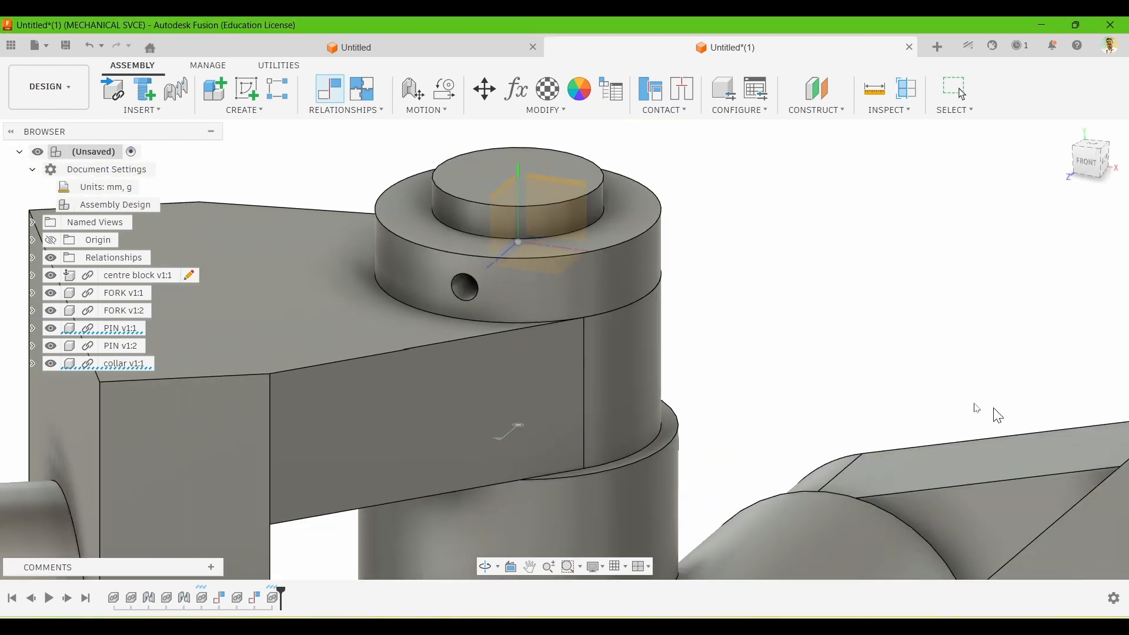
- Insert a second collar component and place it clear of the coupling, about -39 mm in X and -254 mm in Z
scroll(531, 295, up, 3)
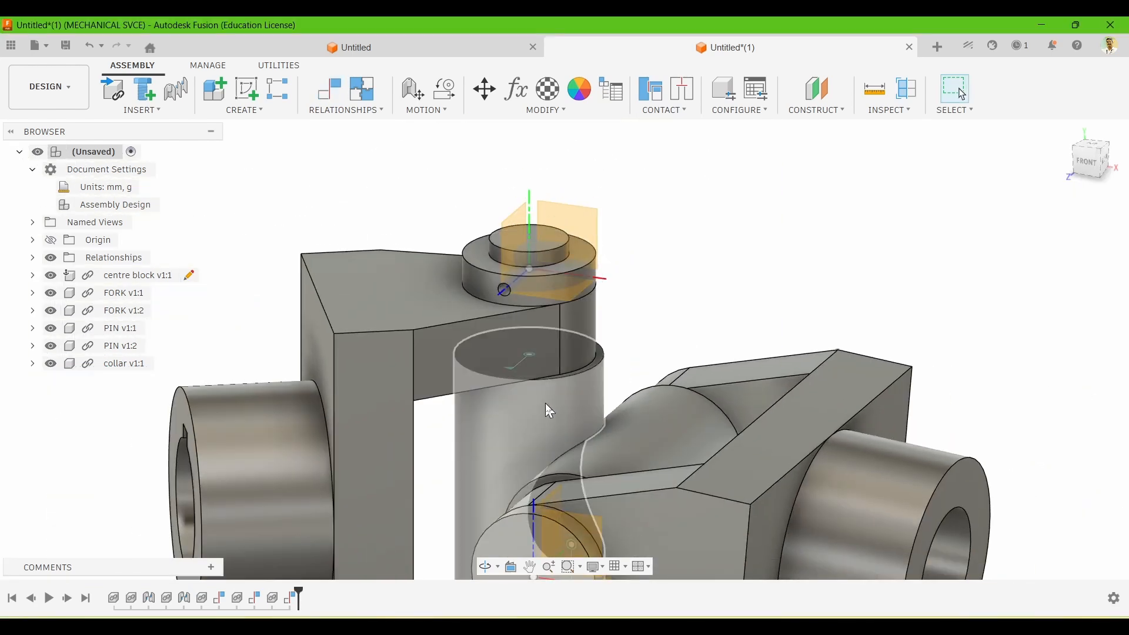
shift+middle_drag(668, 350, 447, 219)
scroll(741, 316, up, 3)
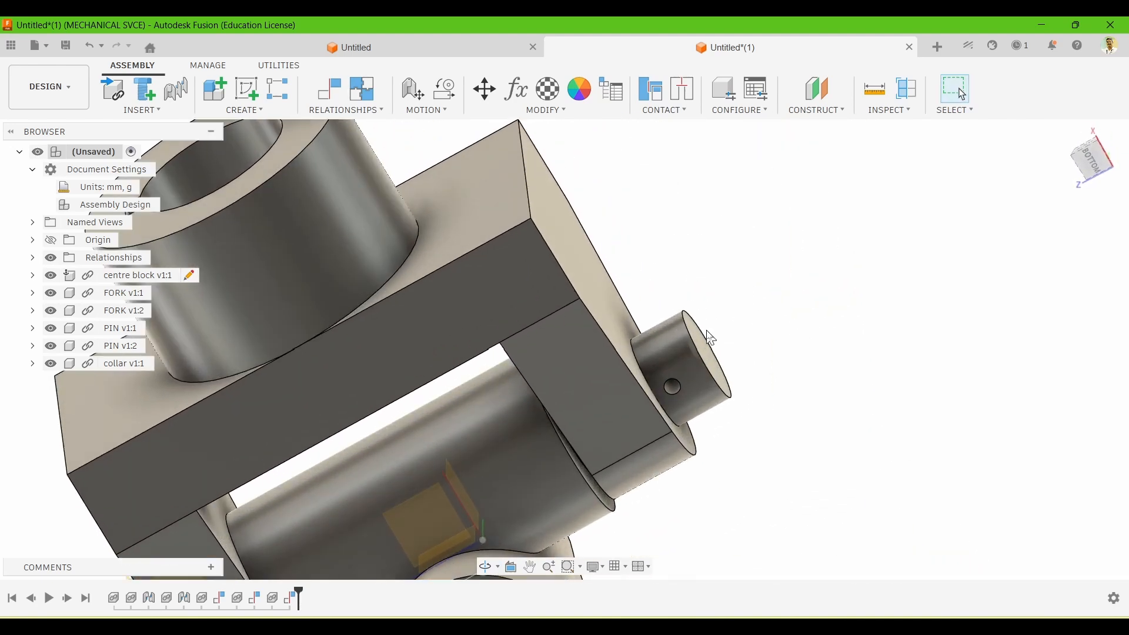
click(114, 89)
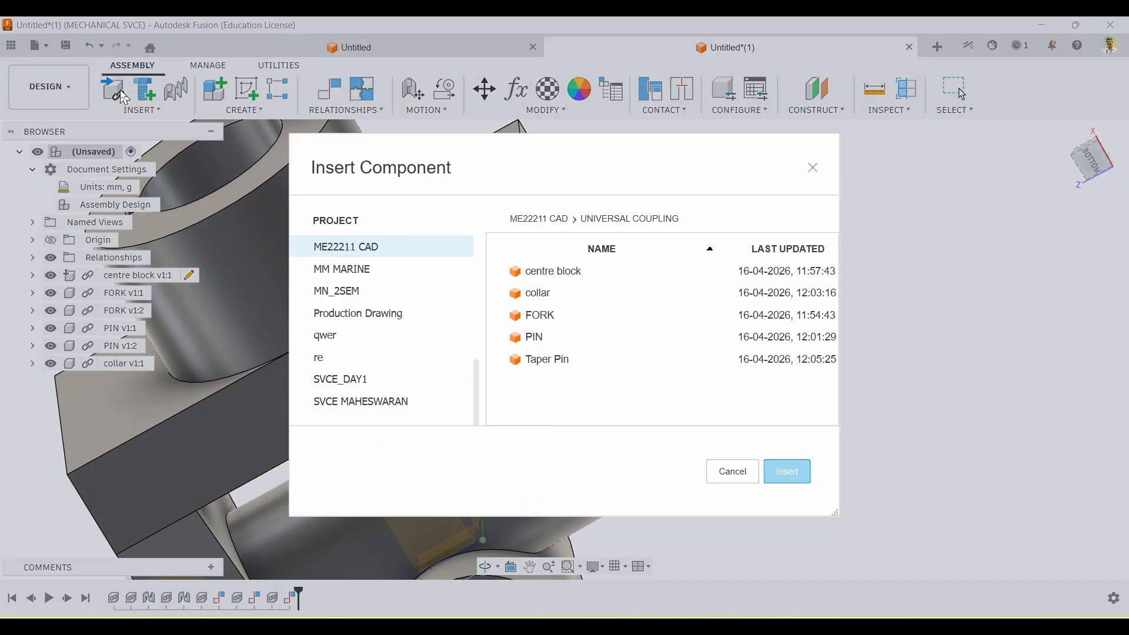
click(536, 341)
click(537, 315)
click(538, 293)
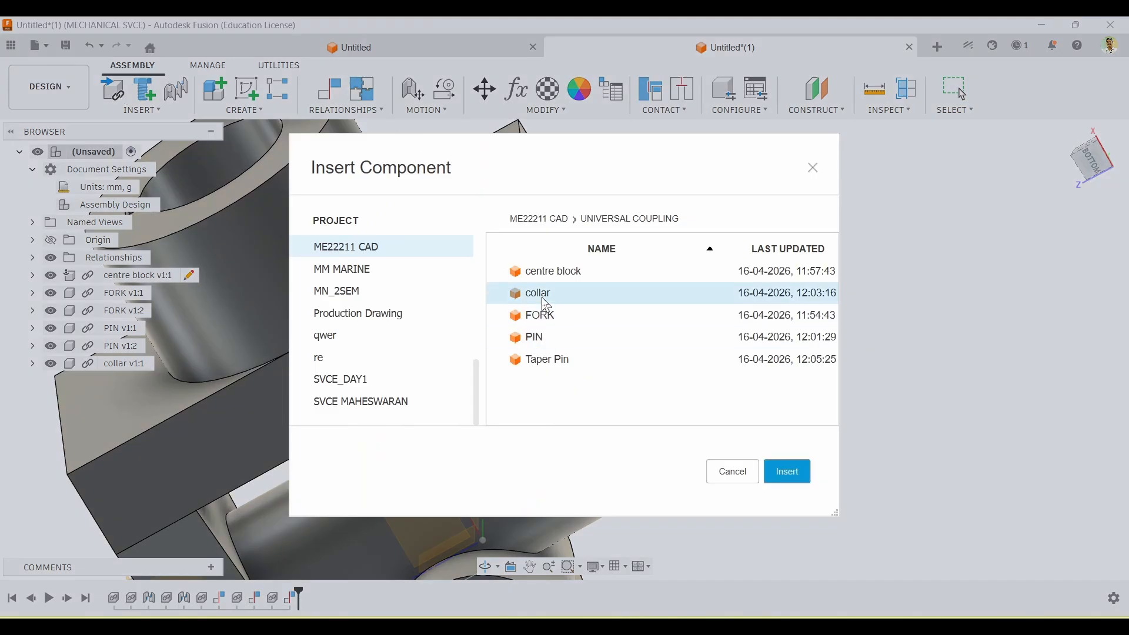
click(789, 477)
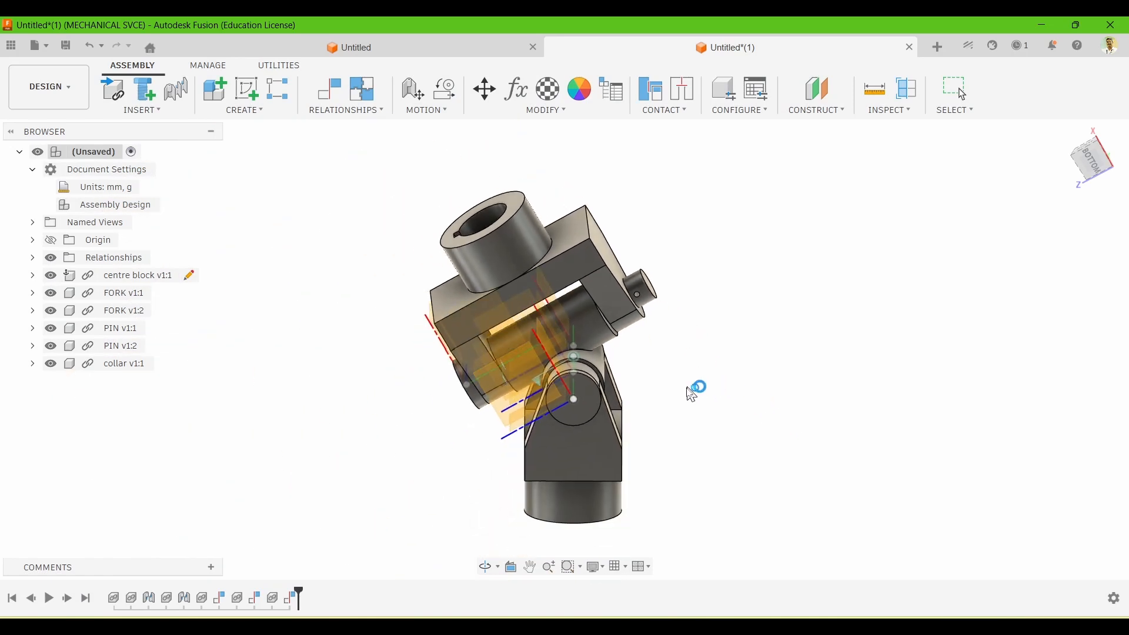
drag(555, 360, 805, 264)
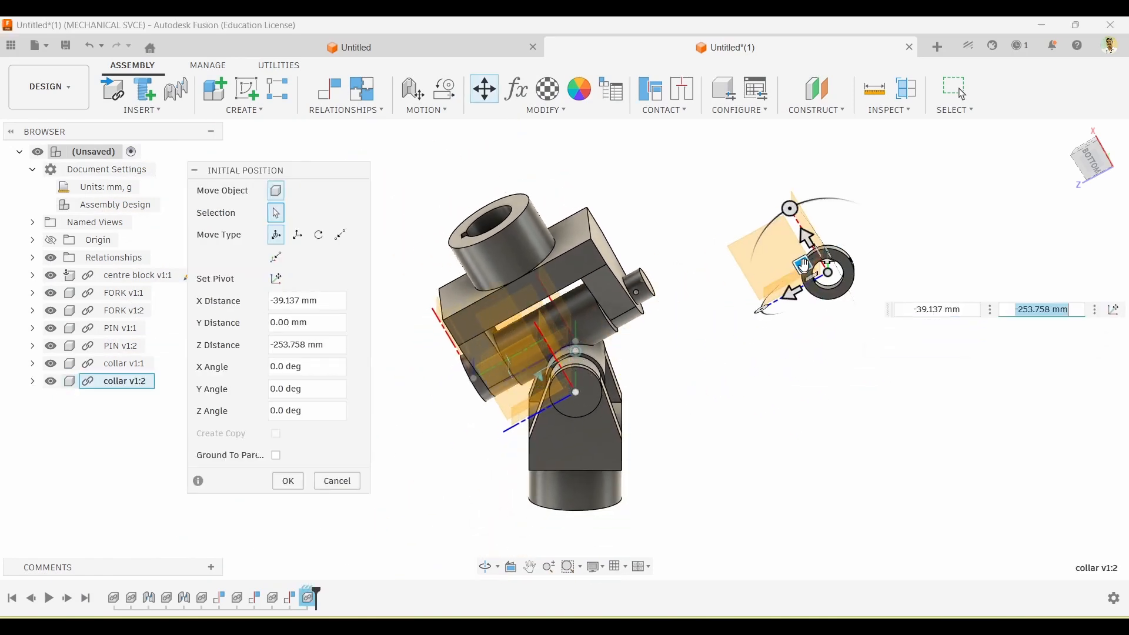
scroll(802, 258, up, 3)
scroll(666, 284, down, 1)
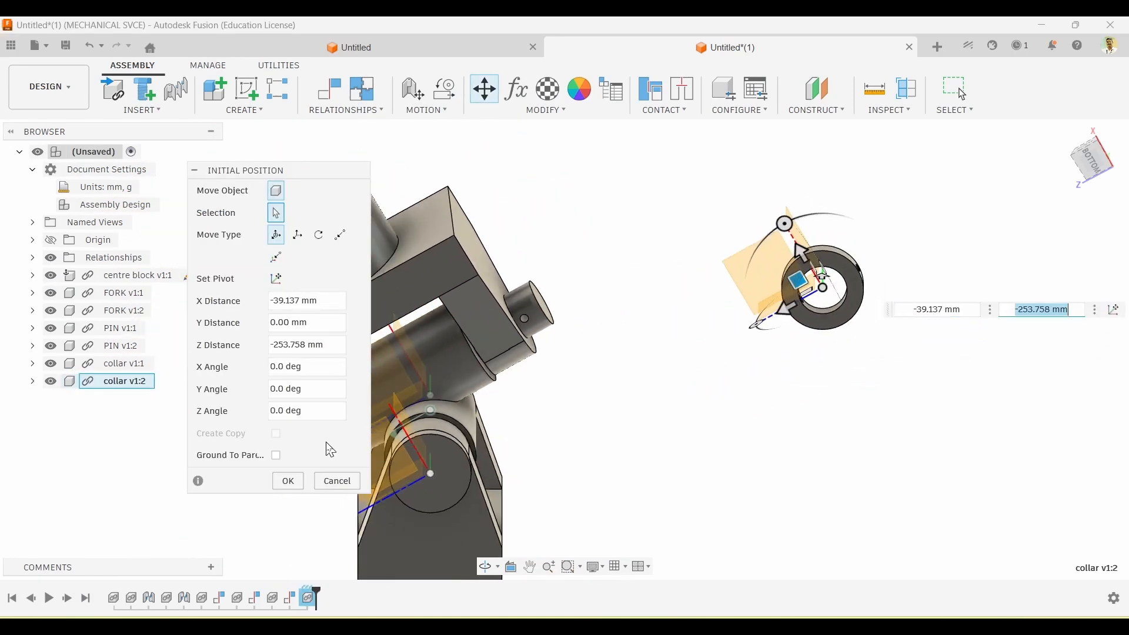
click(288, 481)
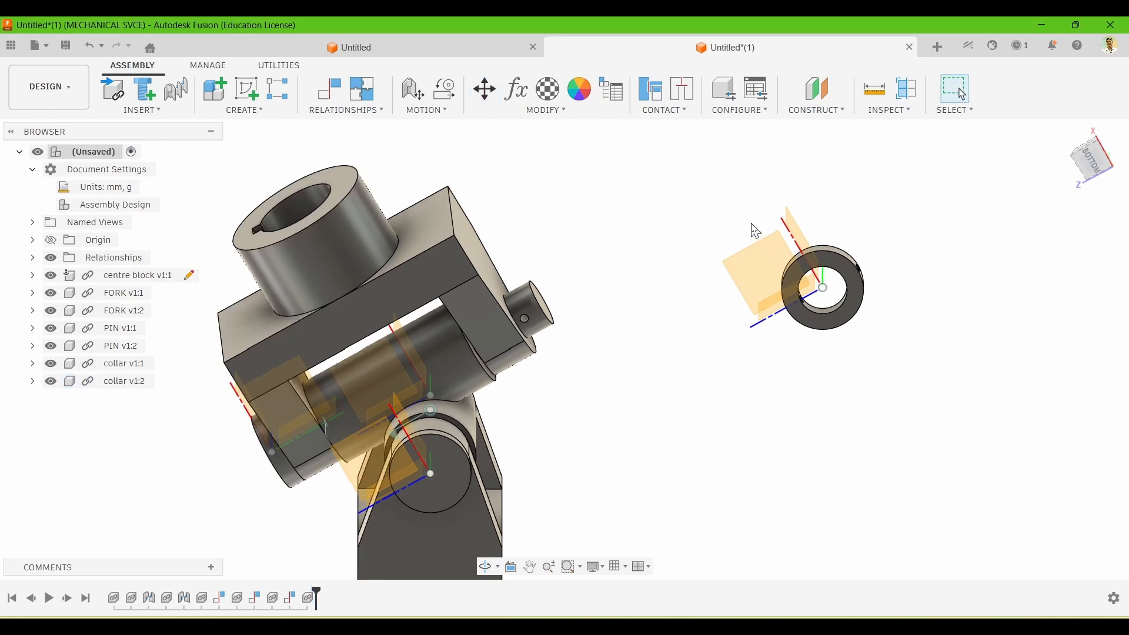
- Constrain the second collar's bore face to the second pin's cylindrical shaft face with 0 mm offset
scroll(753, 230, up, 1)
click(329, 104)
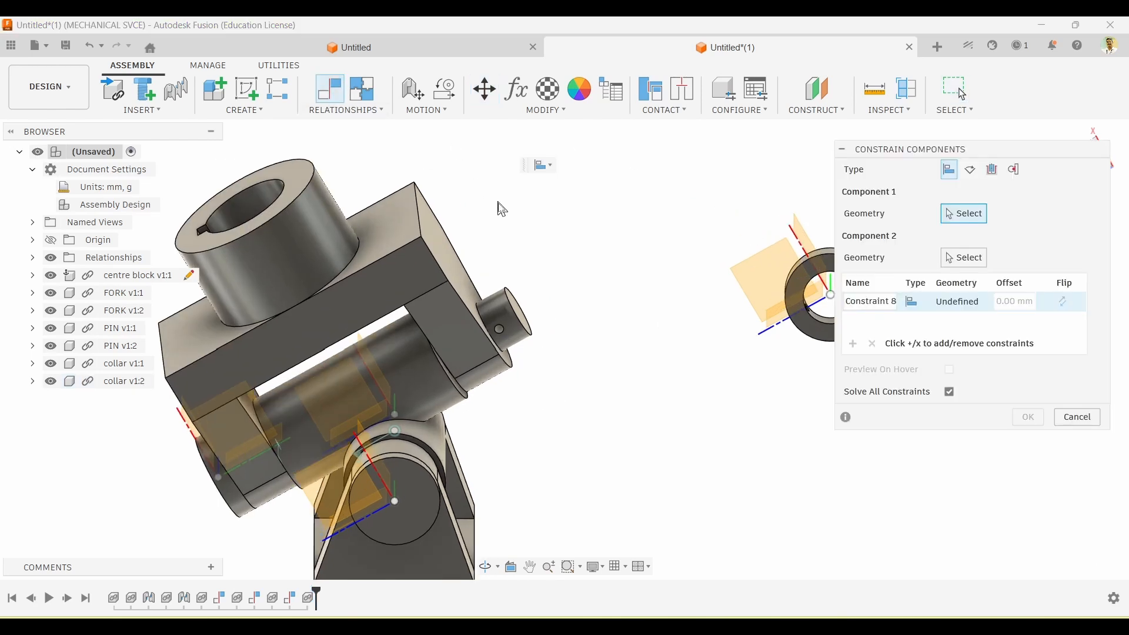
shift+middle_drag(589, 261, 552, 270)
scroll(648, 258, down, 3)
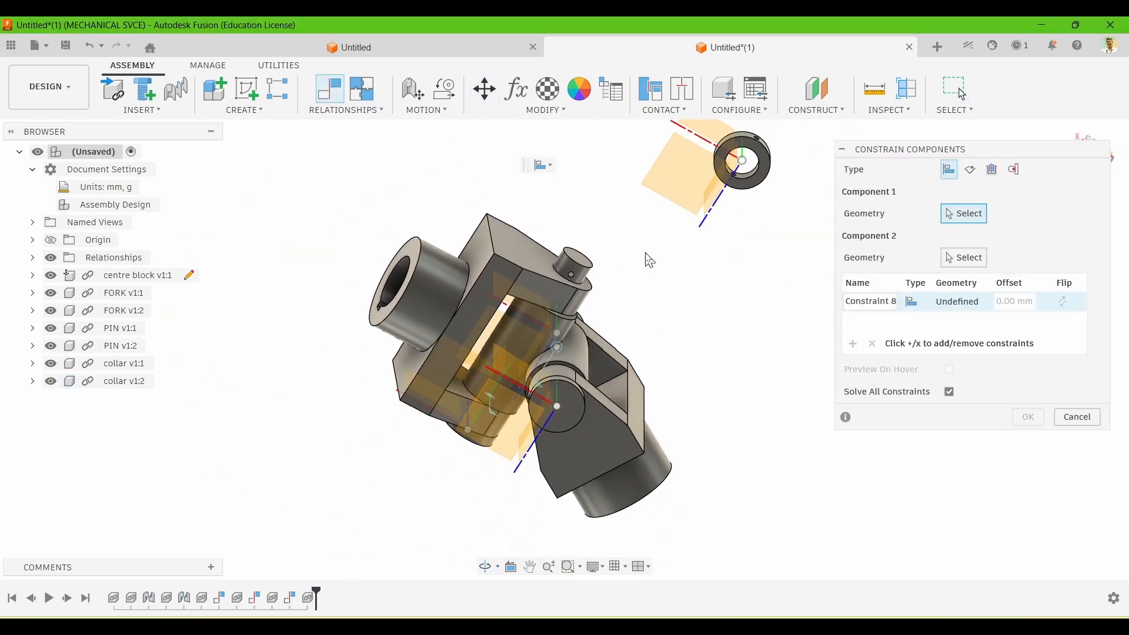
scroll(767, 175, up, 4)
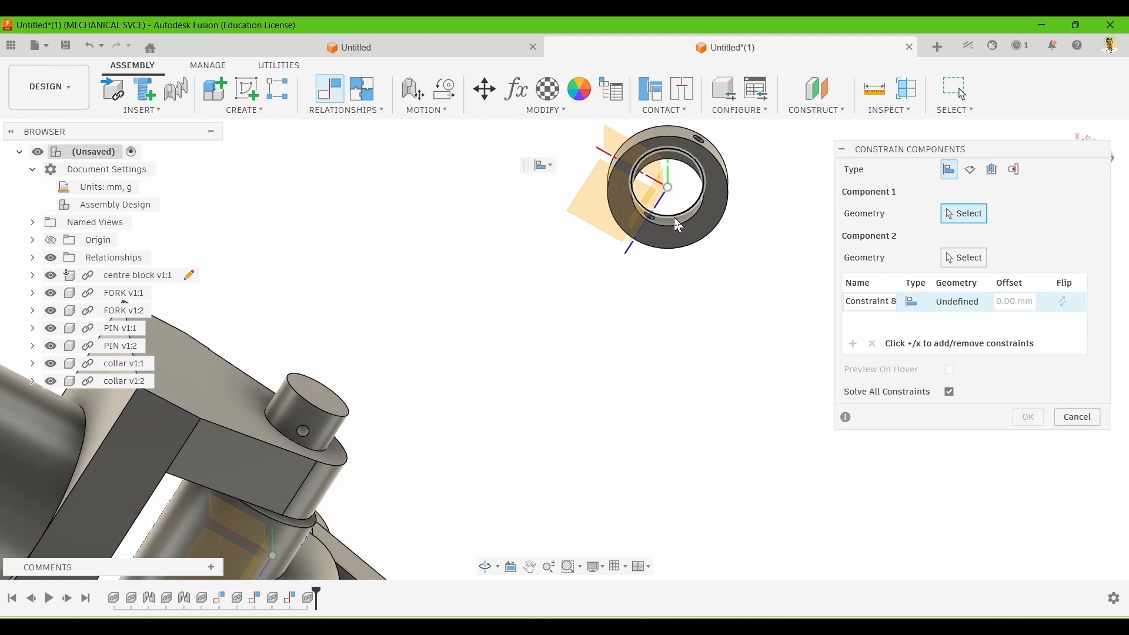
shift+middle_drag(674, 217, 658, 272)
click(668, 218)
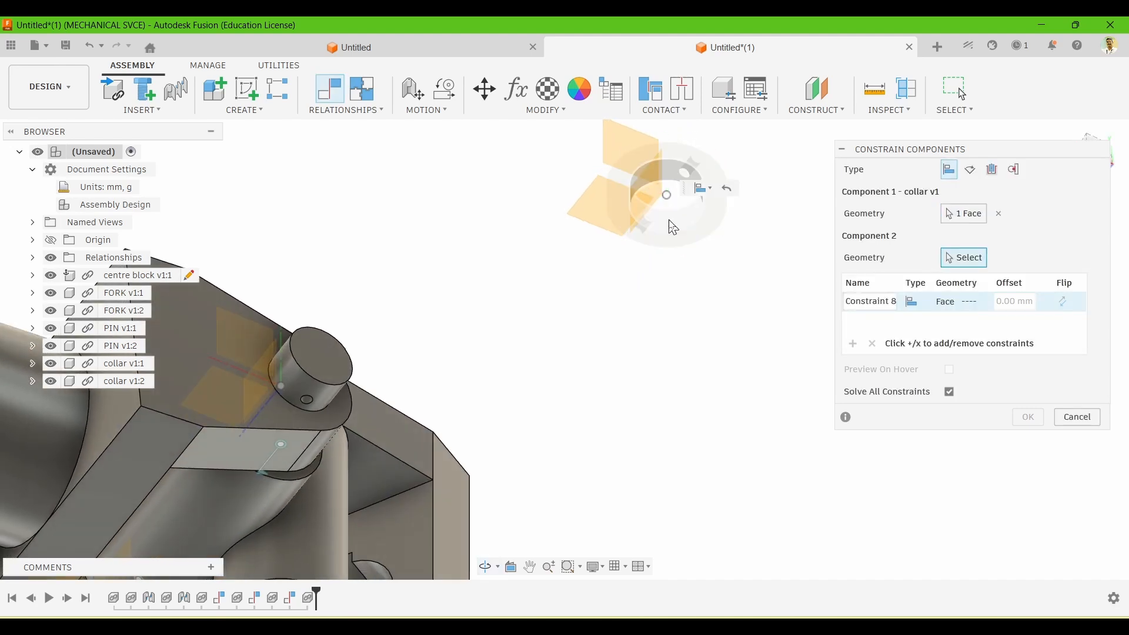
click(331, 402)
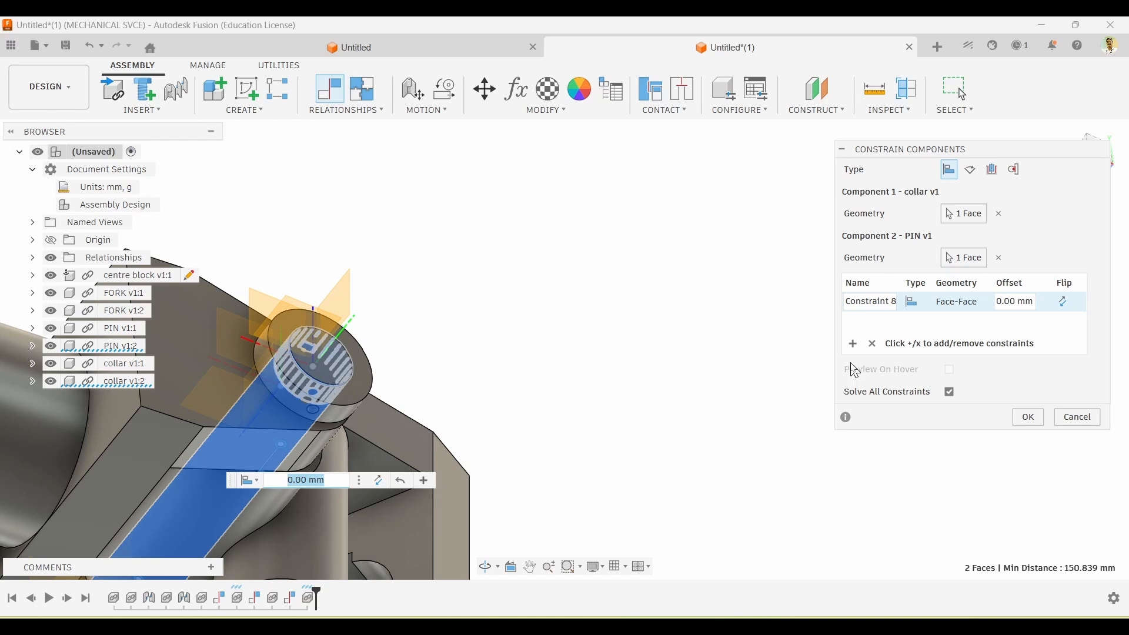
- Add a constraint aligning the second collar's radial hole face with the second pin's cross hole face at 0 mm offset
click(853, 344)
scroll(283, 453, up, 4)
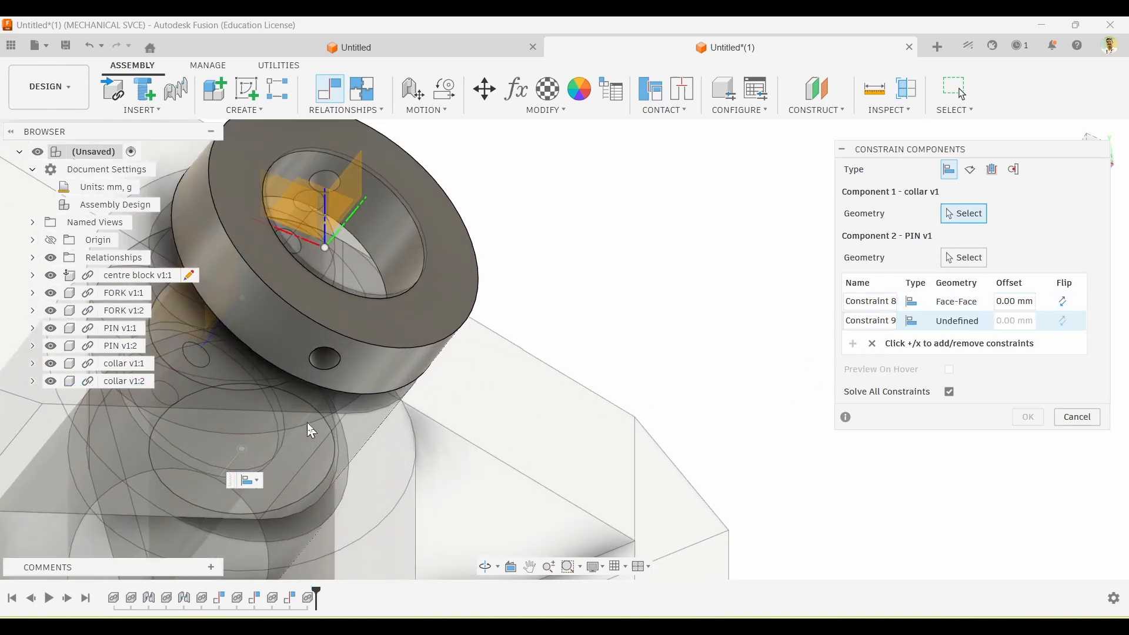
click(328, 361)
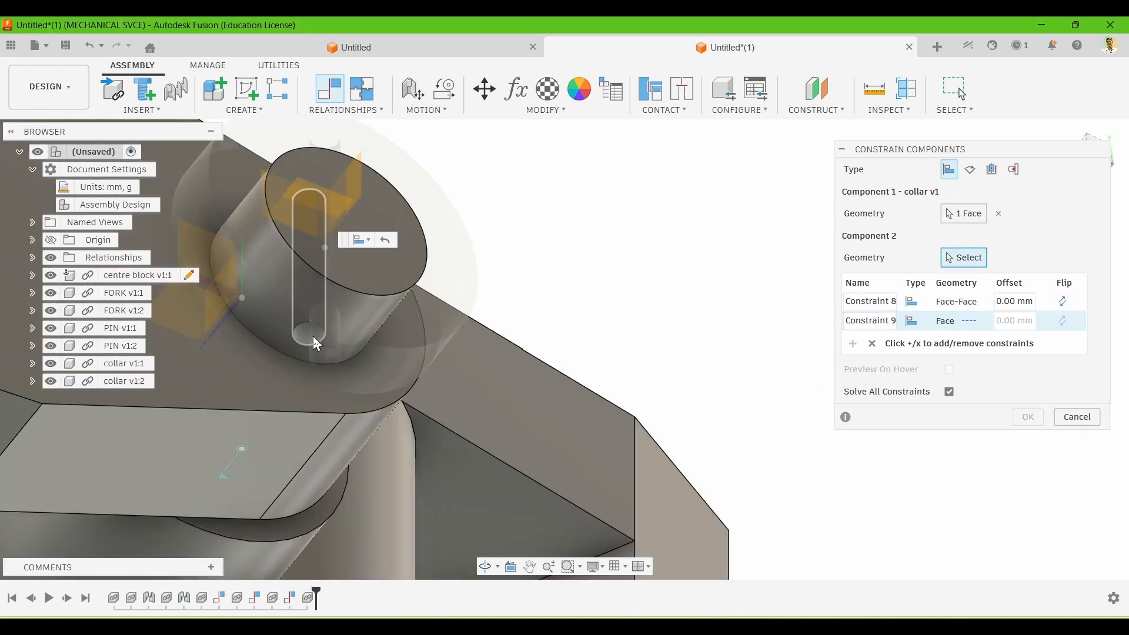
click(313, 336)
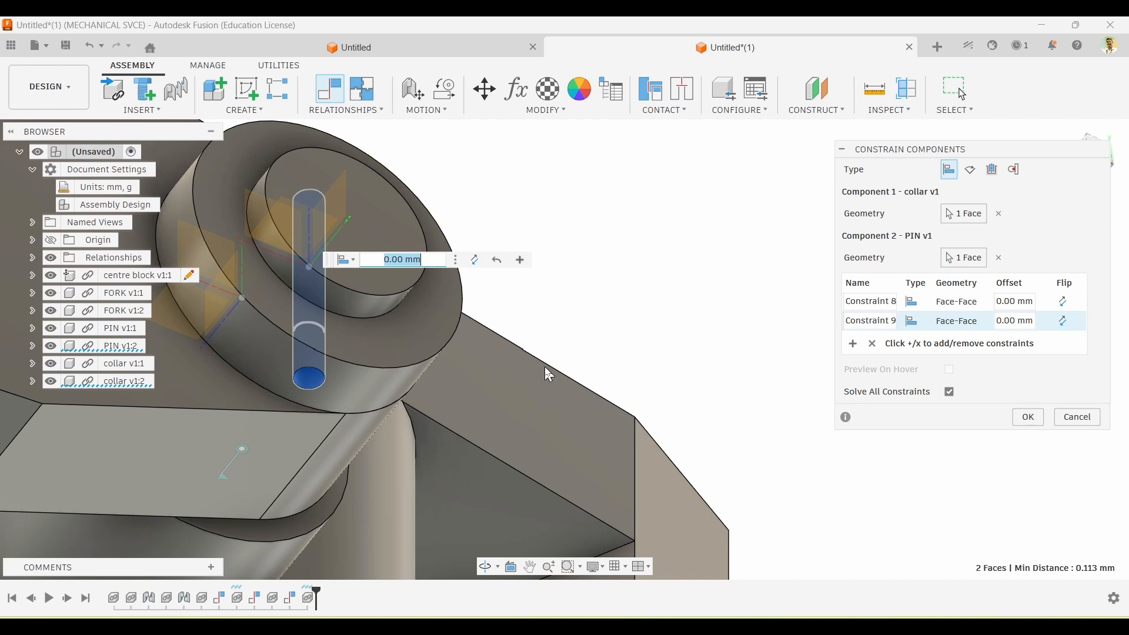
click(1028, 417)
scroll(747, 421, down, 5)
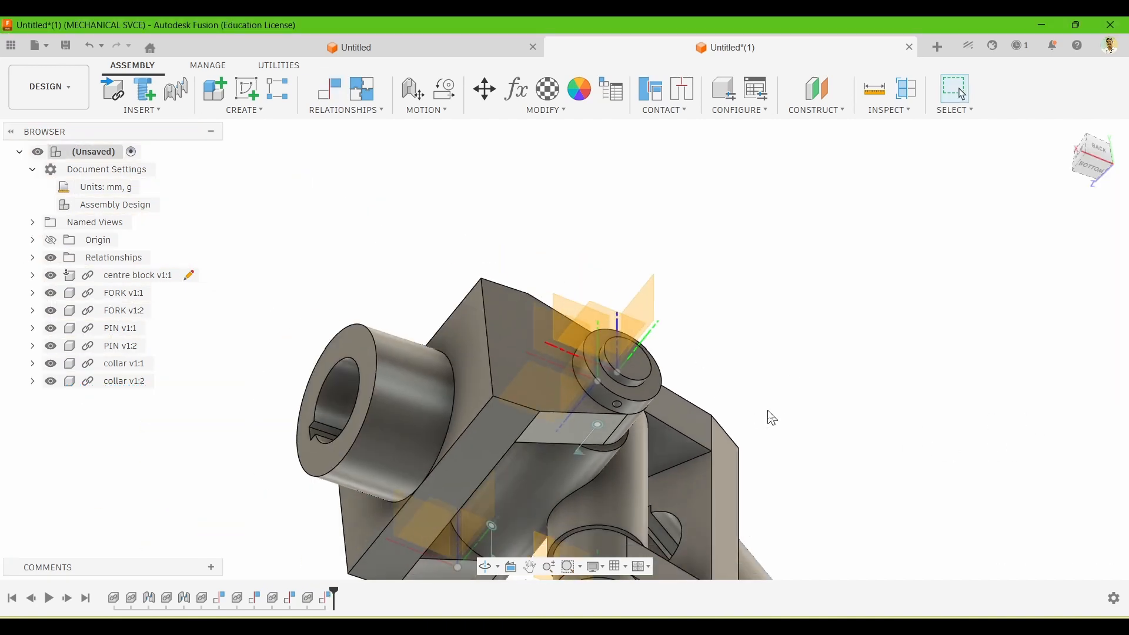
- Insert the Taper Pin component and place it clear of the coupling, about -155 mm in X, 58 mm in Y and -155 mm in Z
scroll(238, 329, down, 3)
scroll(317, 316, up, 2)
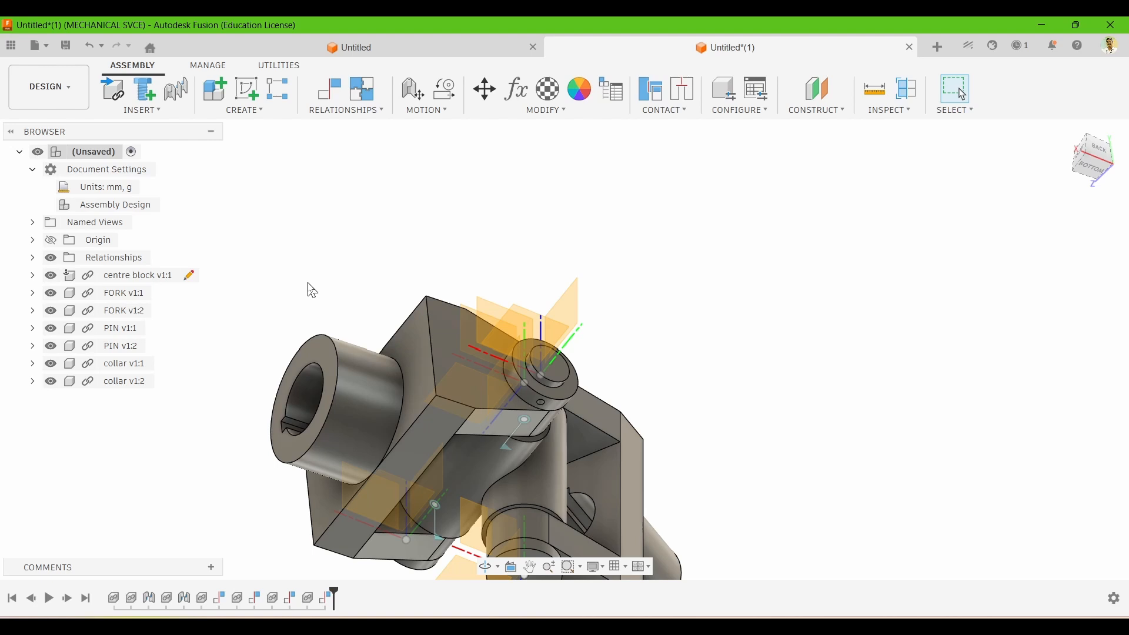
scroll(506, 394, up, 6)
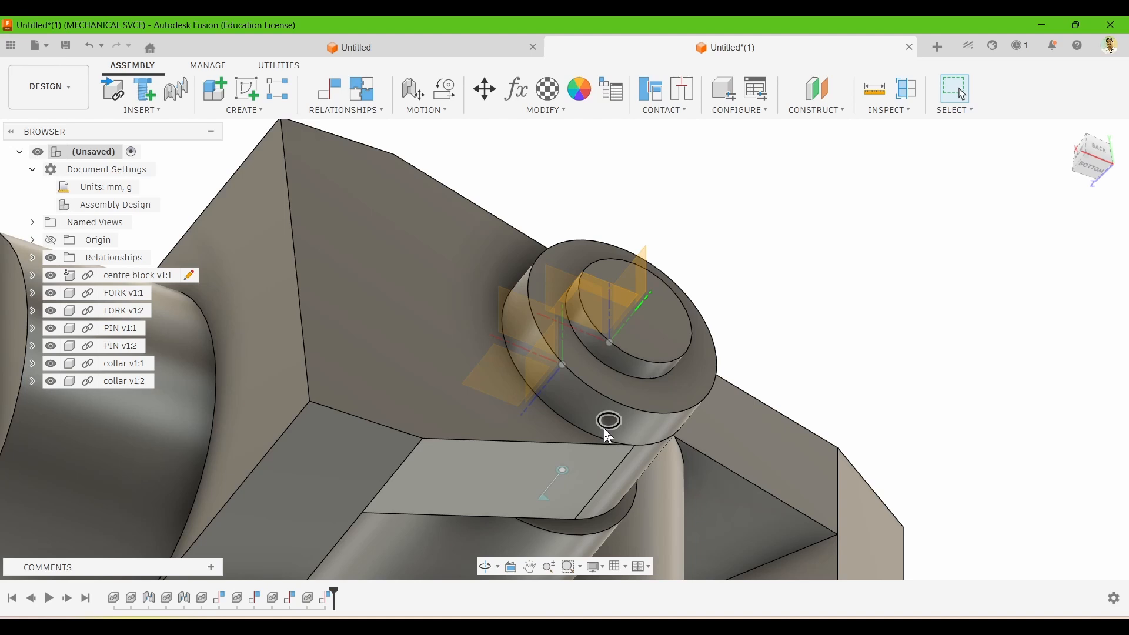
scroll(603, 181, down, 5)
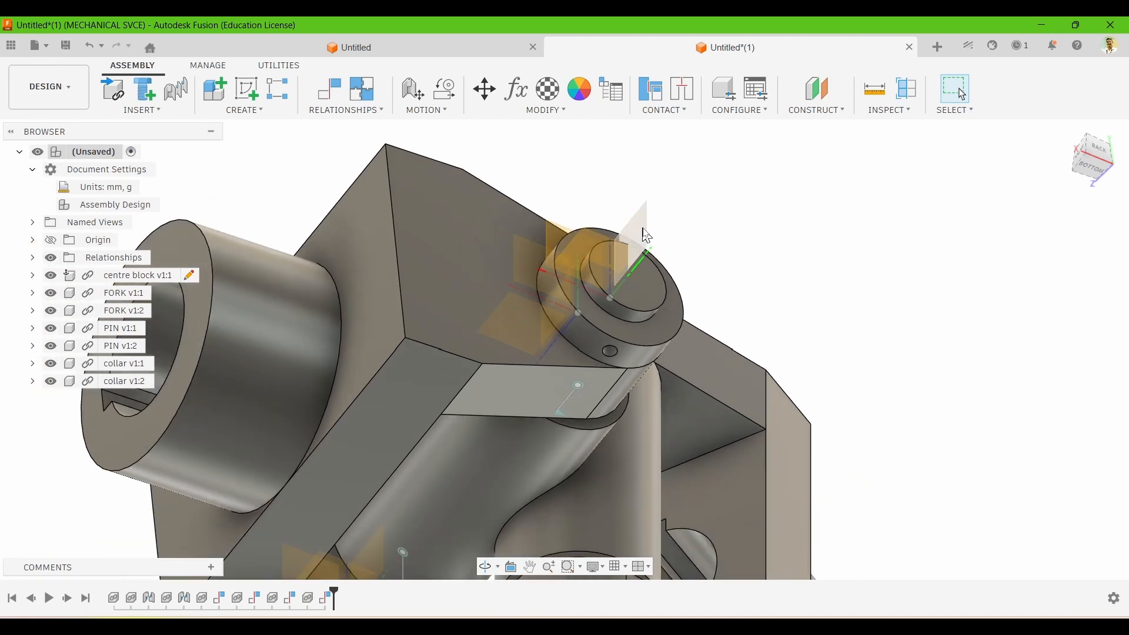
scroll(758, 212, up, 2)
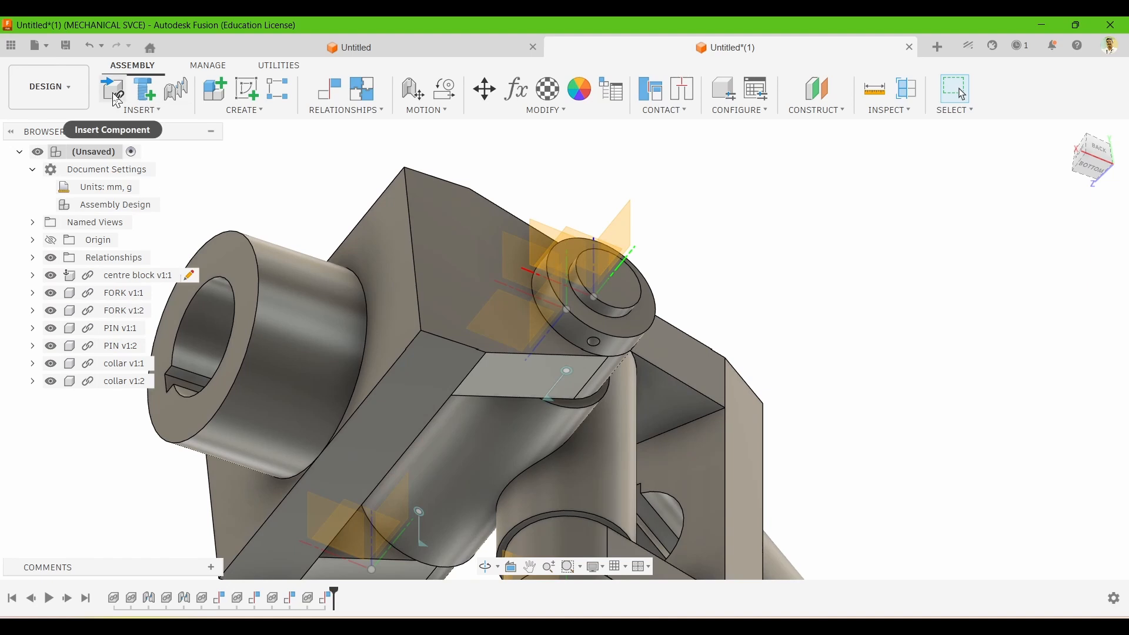
click(117, 101)
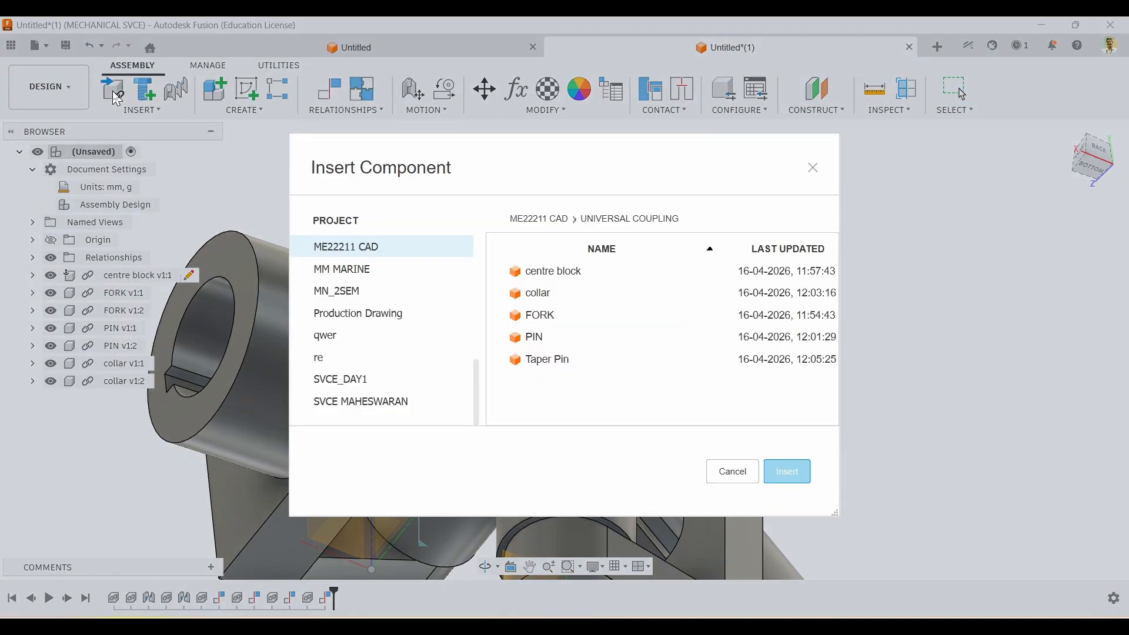
click(549, 364)
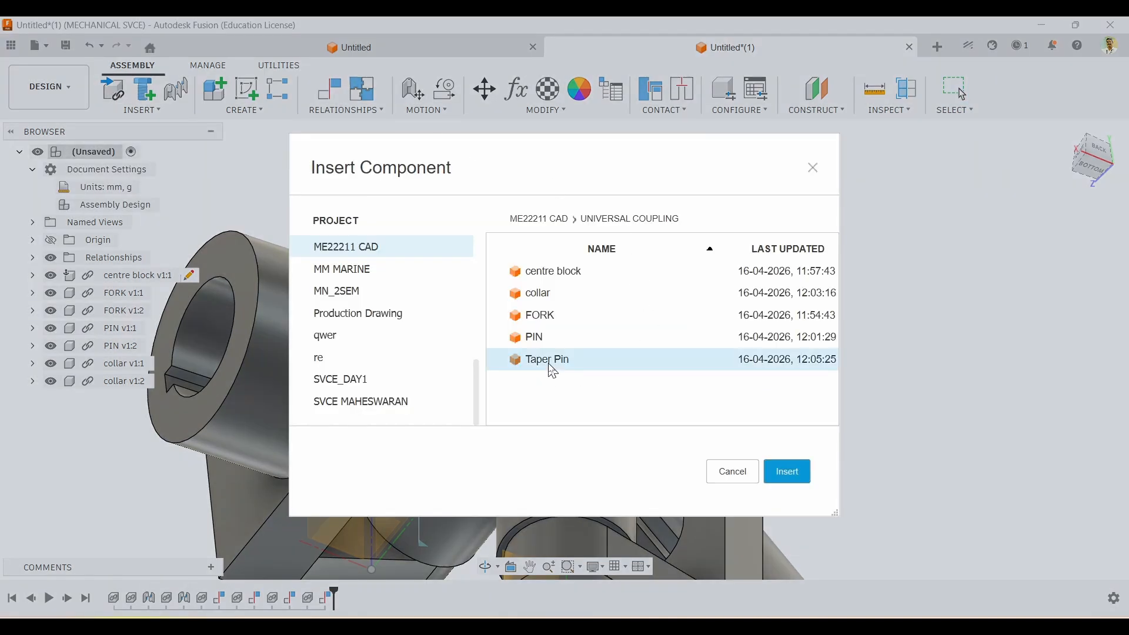
click(787, 478)
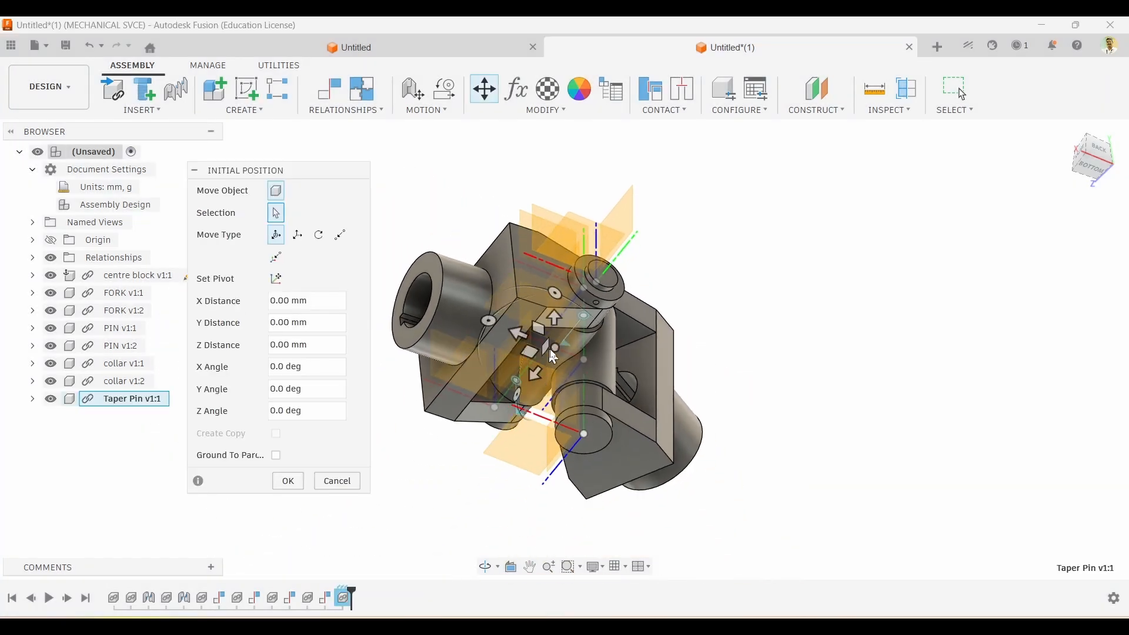
drag(553, 347, 796, 265)
scroll(633, 222, up, 3)
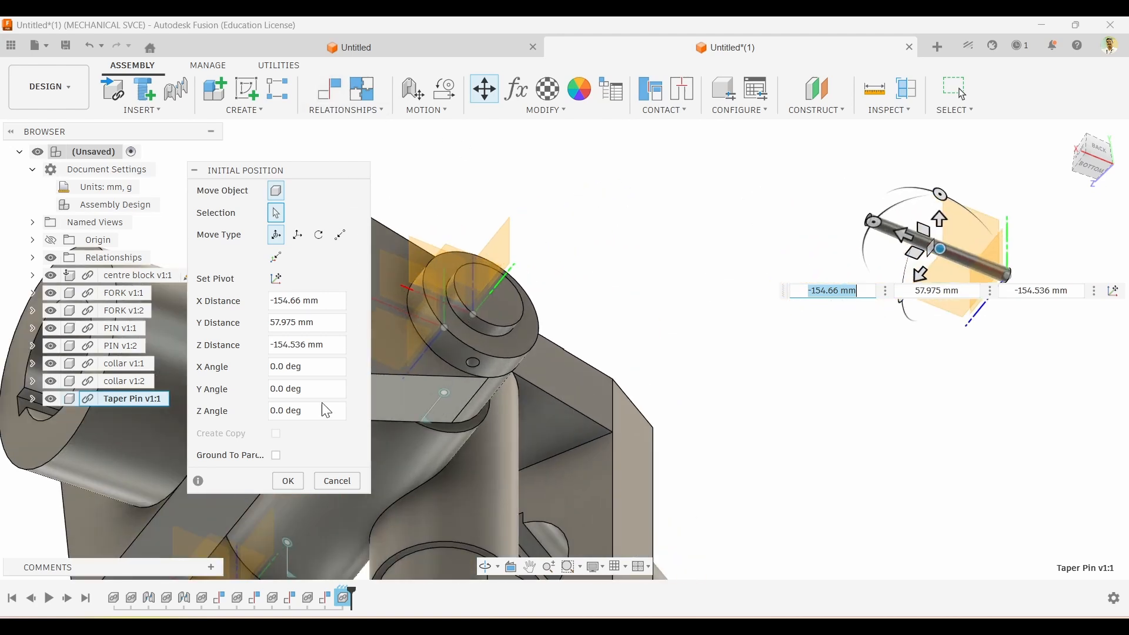
click(288, 481)
- Constrain the taper pin's outer face to the second collar's radial hole face with 0 mm offset
click(334, 101)
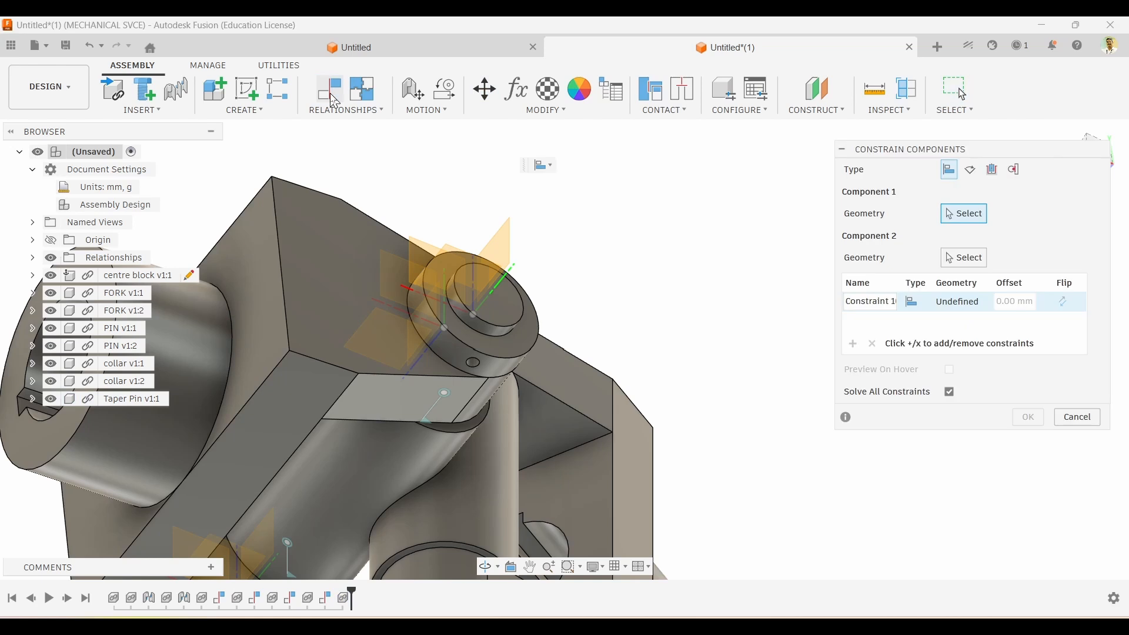
drag(913, 155, 910, 362)
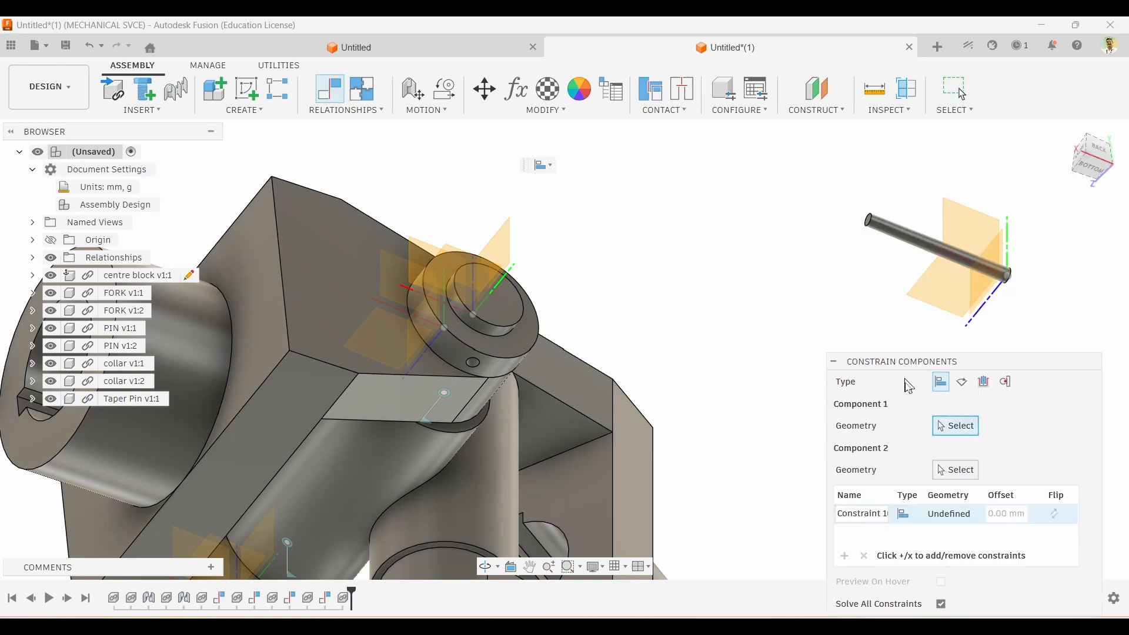
click(928, 243)
scroll(454, 383, up, 3)
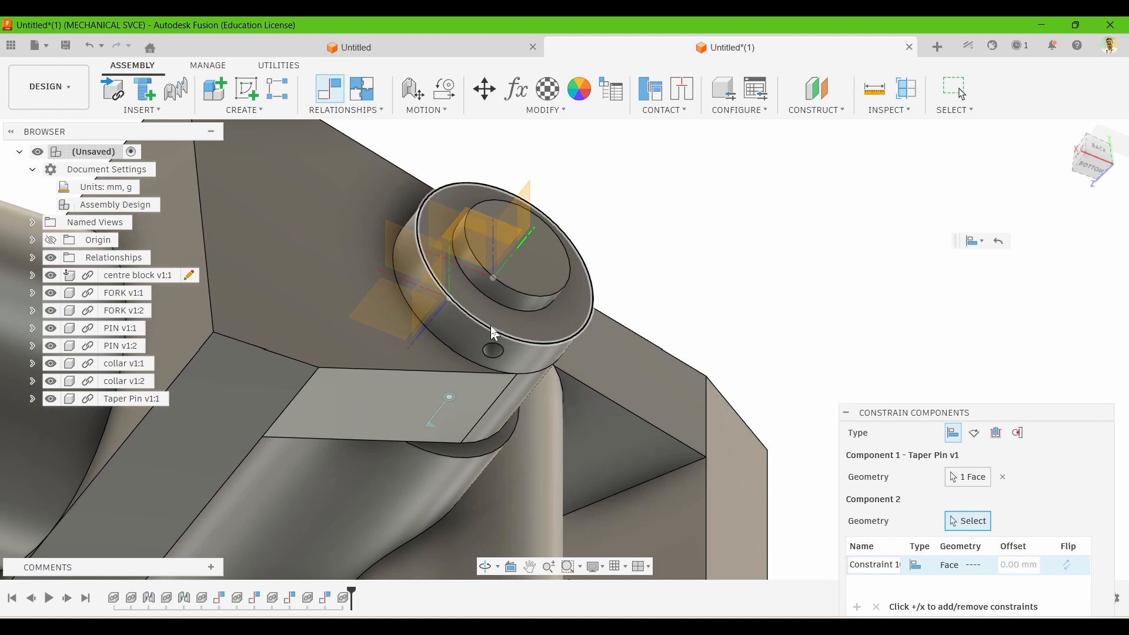
scroll(494, 316, up, 2)
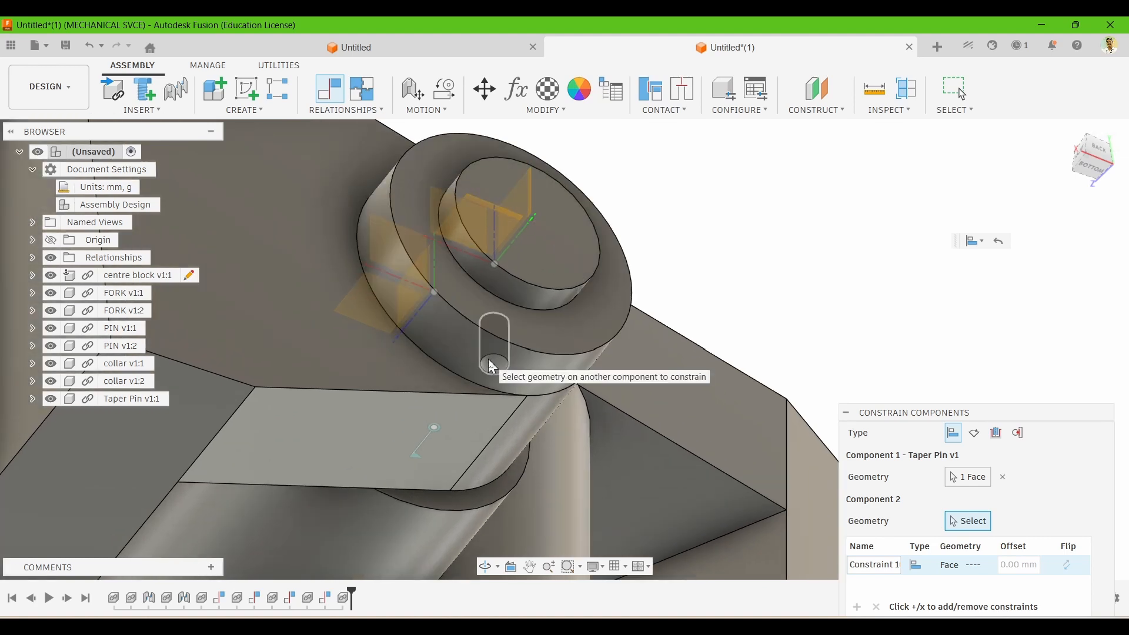
click(491, 362)
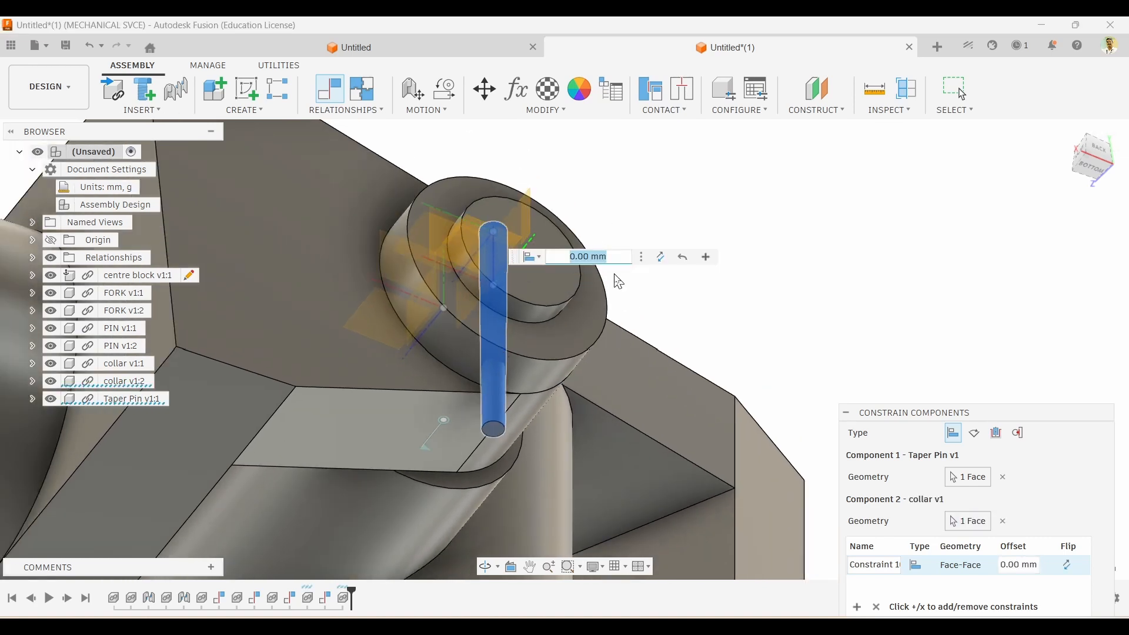
shift+middle_drag(492, 369, 574, 300)
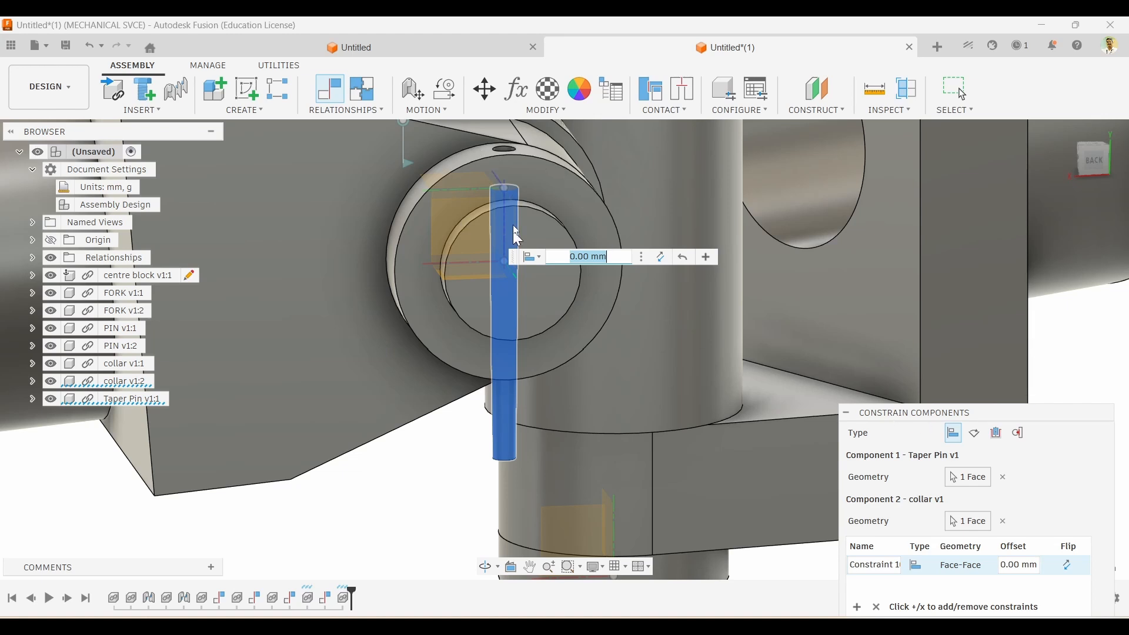
drag(901, 407, 889, 230)
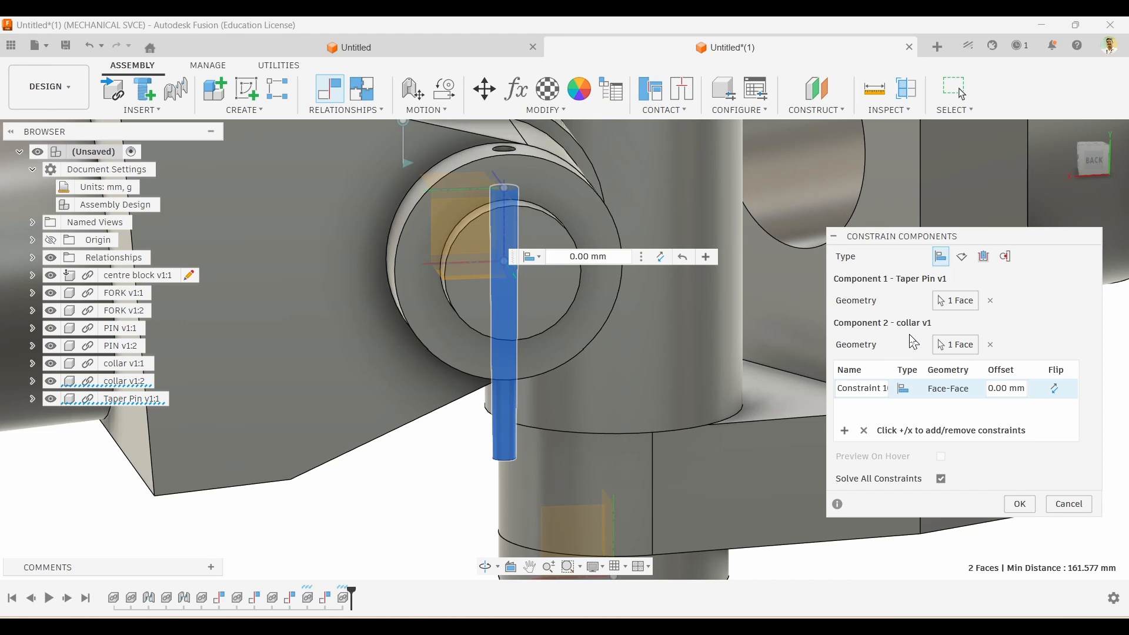
click(1020, 505)
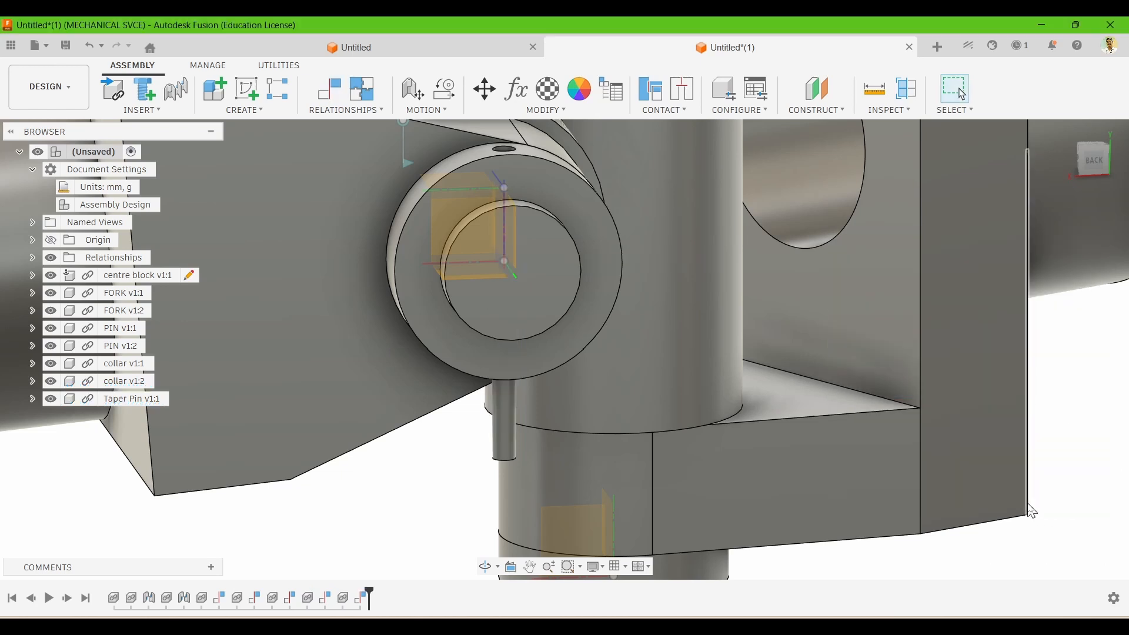
- Move the taper pin component -20 mm in Z along the second collar's radial hole
click(502, 429)
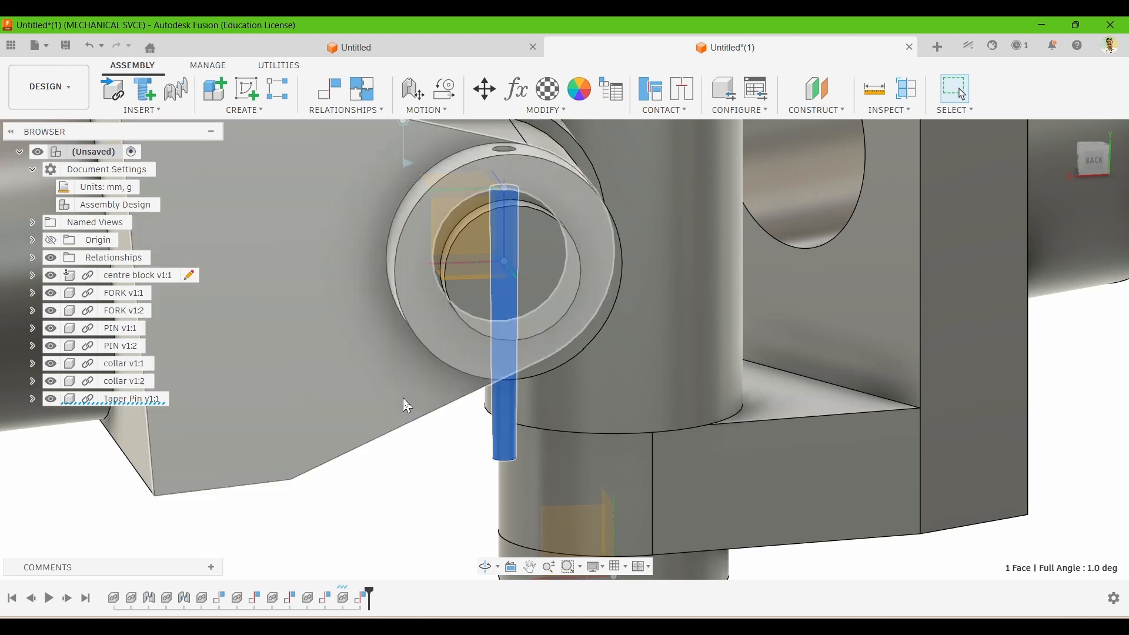
click(486, 94)
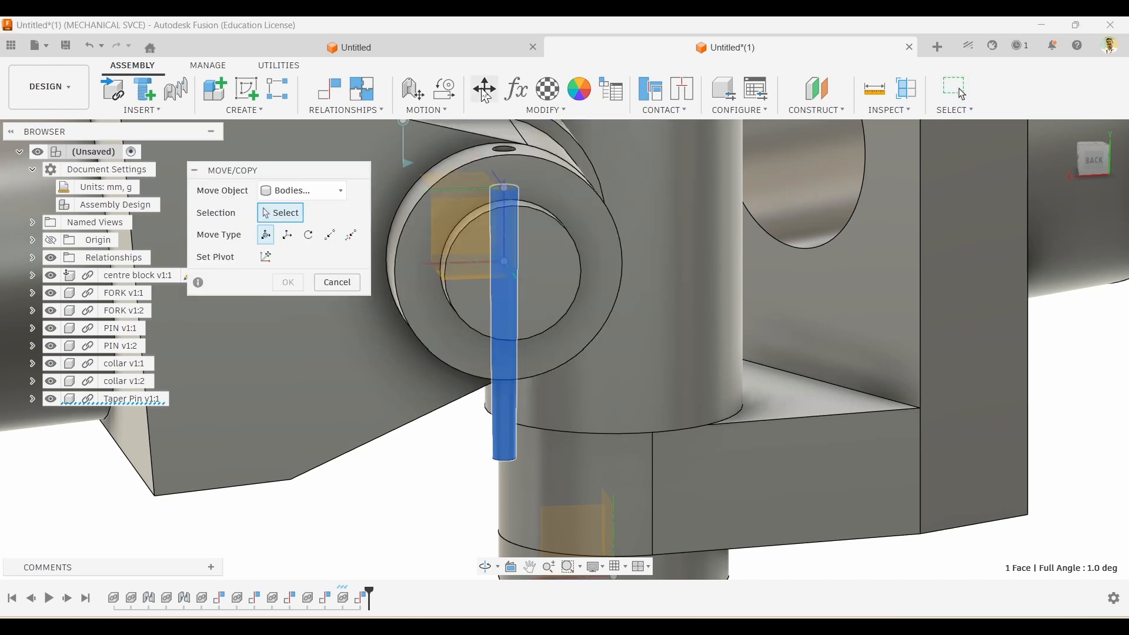
click(341, 191)
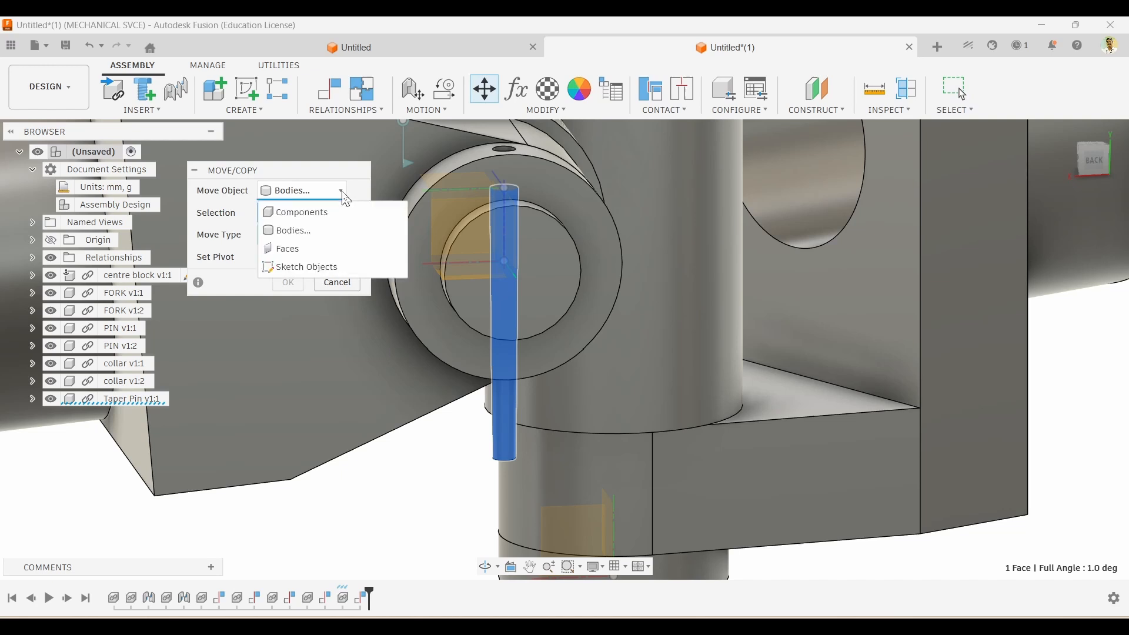
click(323, 213)
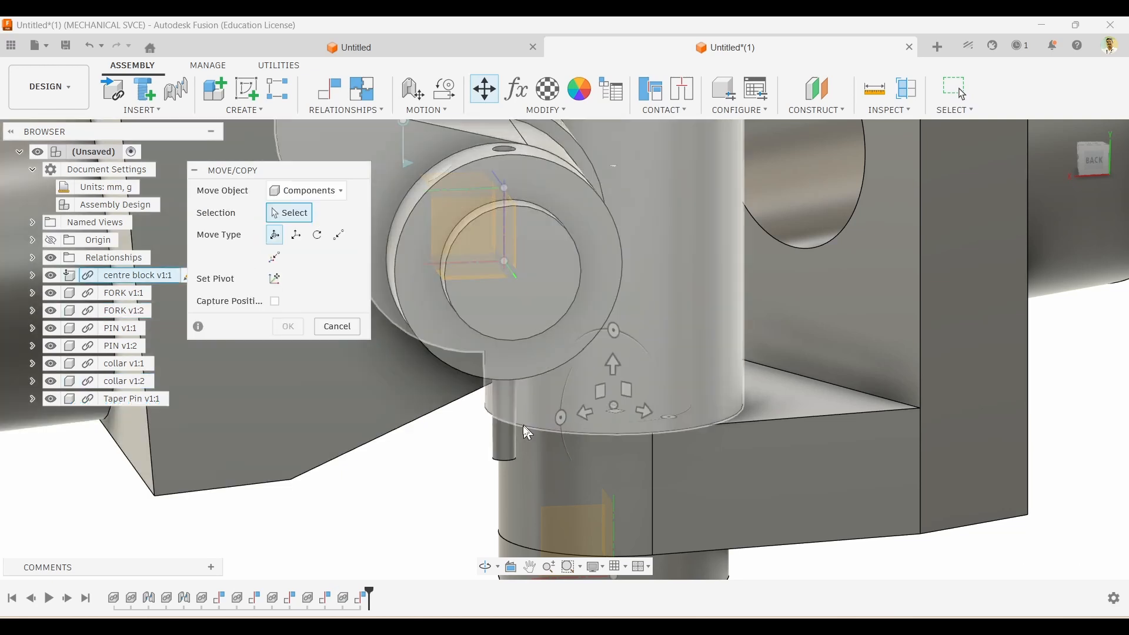
click(506, 449)
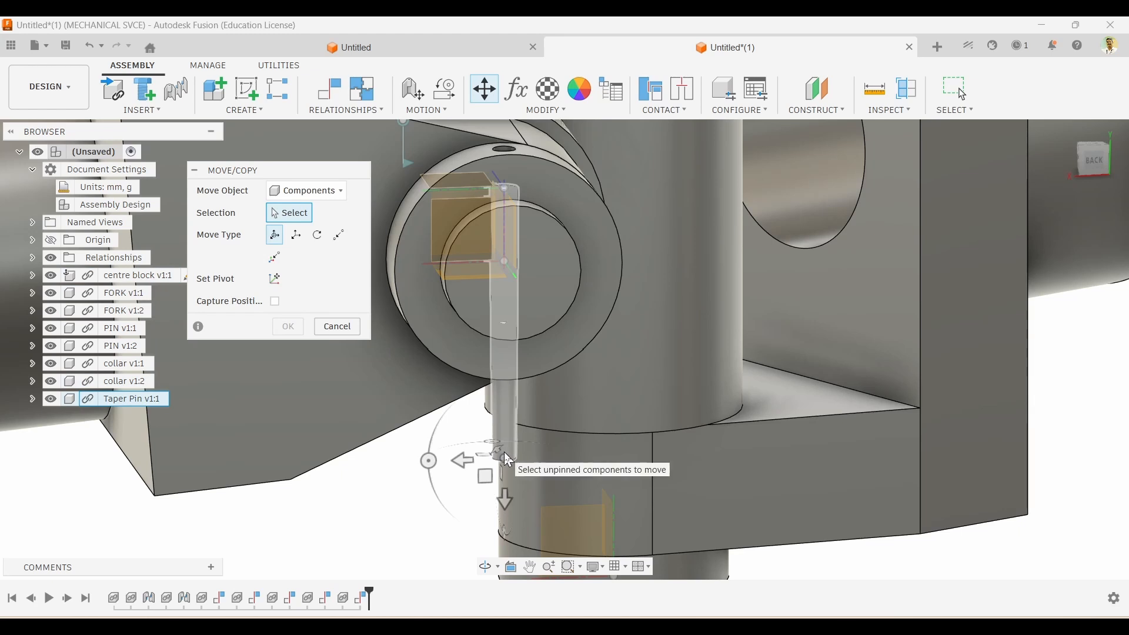
click(504, 452)
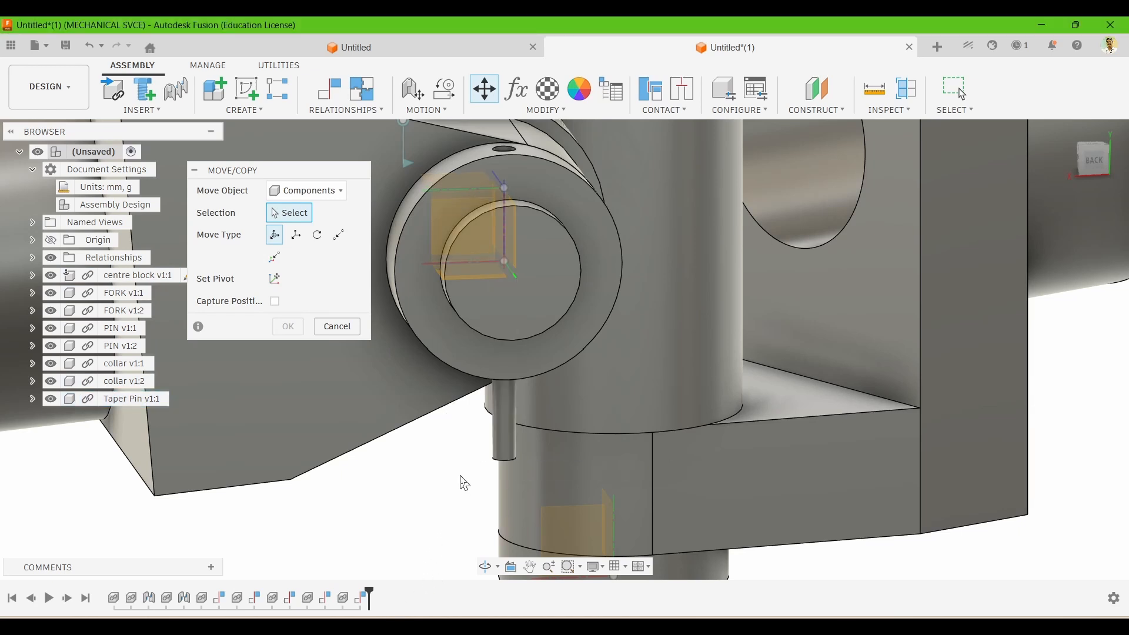
shift+middle_drag(461, 478, 759, 538)
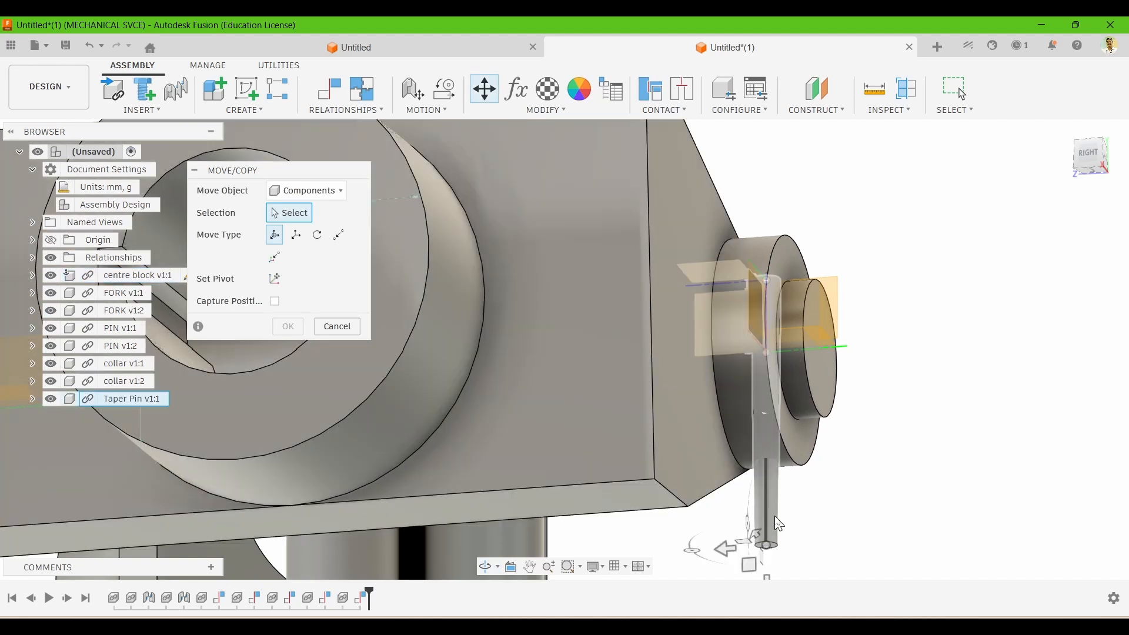
scroll(767, 507, down, 5)
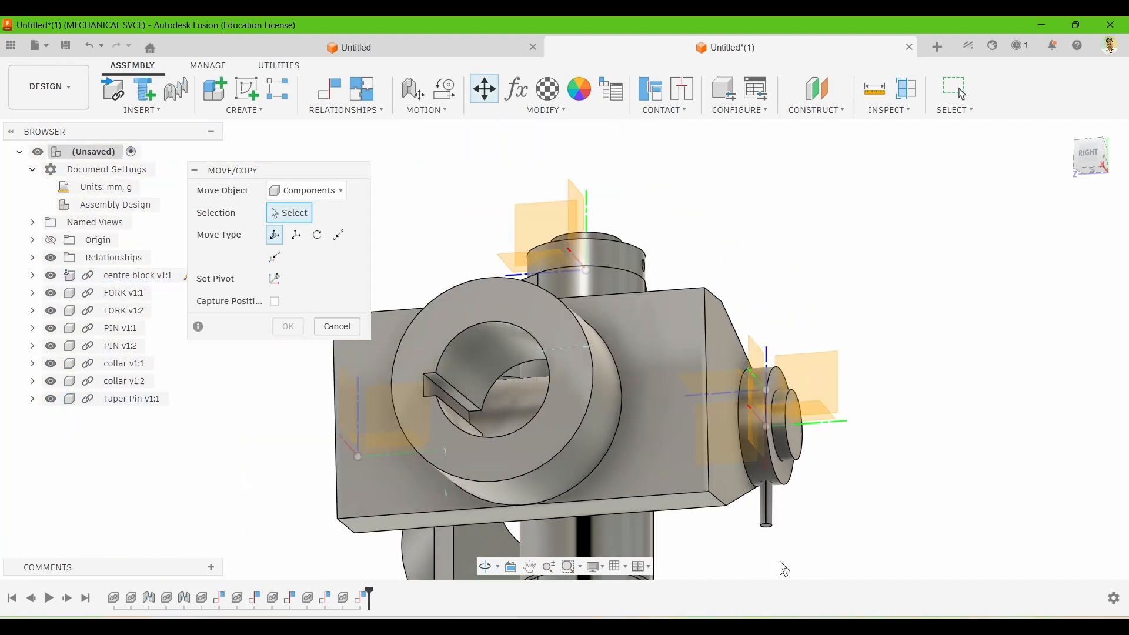
click(774, 521)
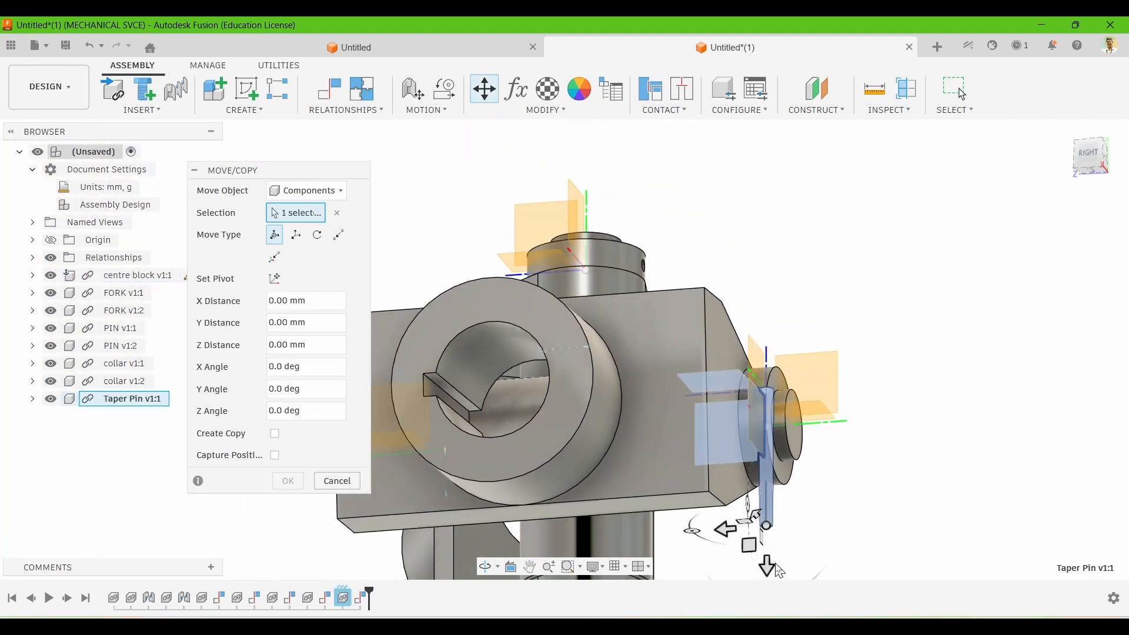
drag(766, 566, 769, 535)
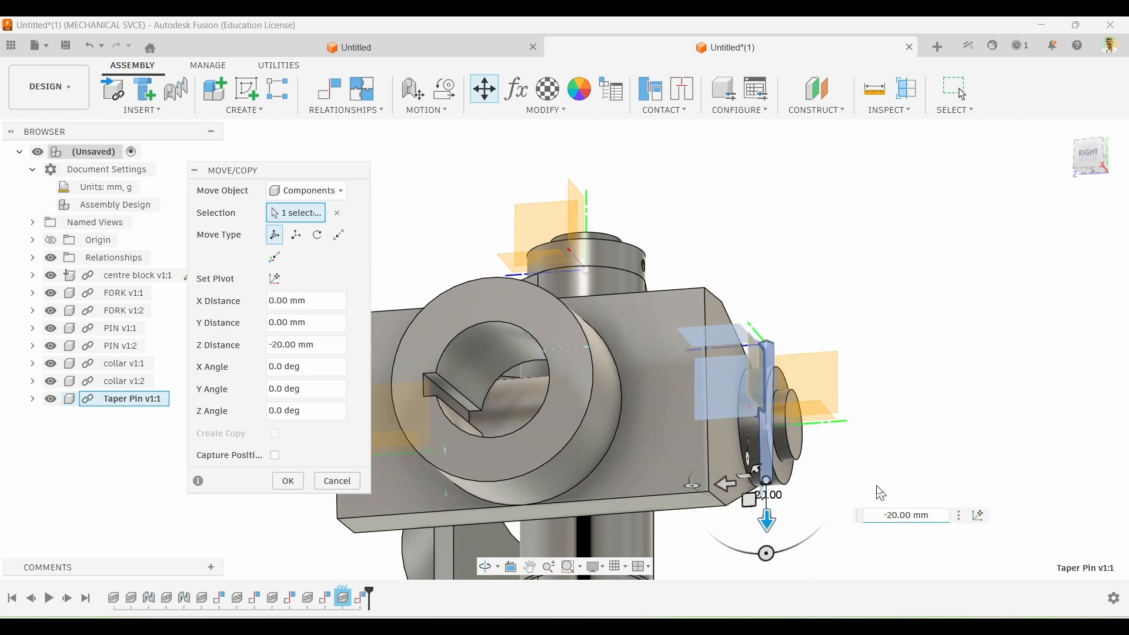
shift+middle_drag(877, 431, 845, 497)
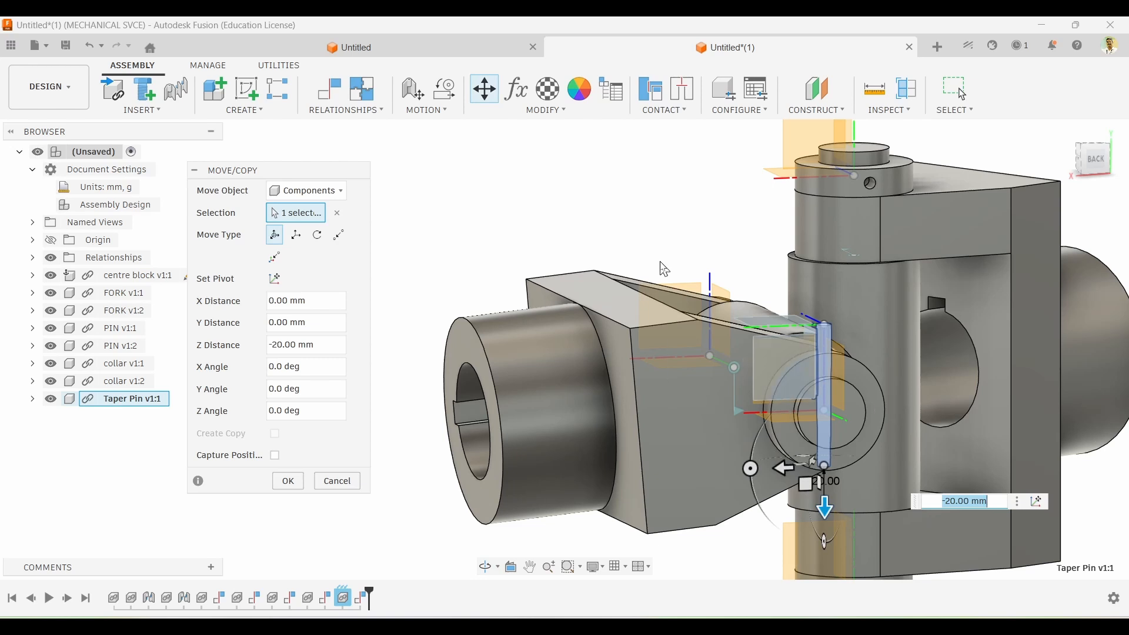
click(302, 482)
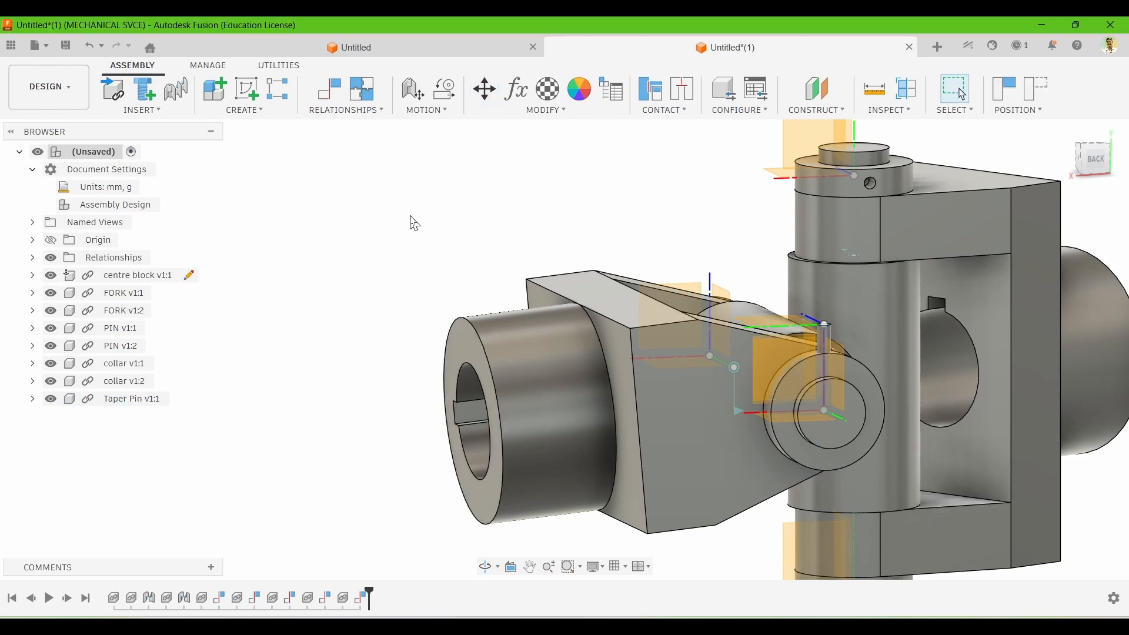
- Hide all work features, including origin planes, axes, points and joints, through the object visibility settings
scroll(350, 219, down, 3)
shift+middle_drag(740, 489, 712, 454)
scroll(457, 270, up, 3)
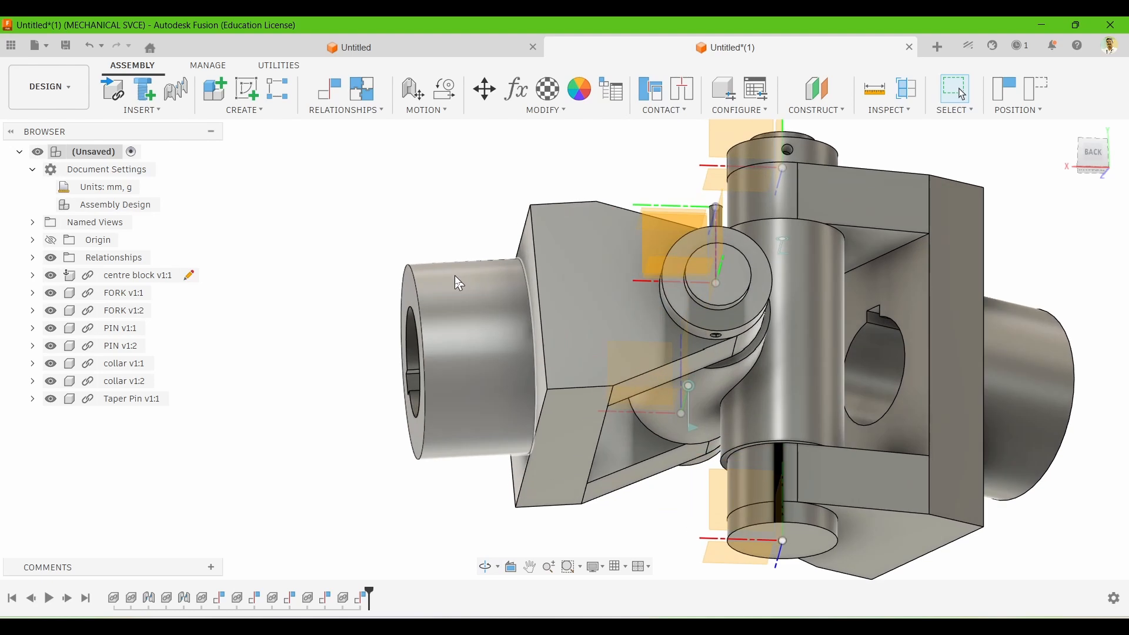
scroll(432, 344, down, 2)
scroll(640, 227, up, 2)
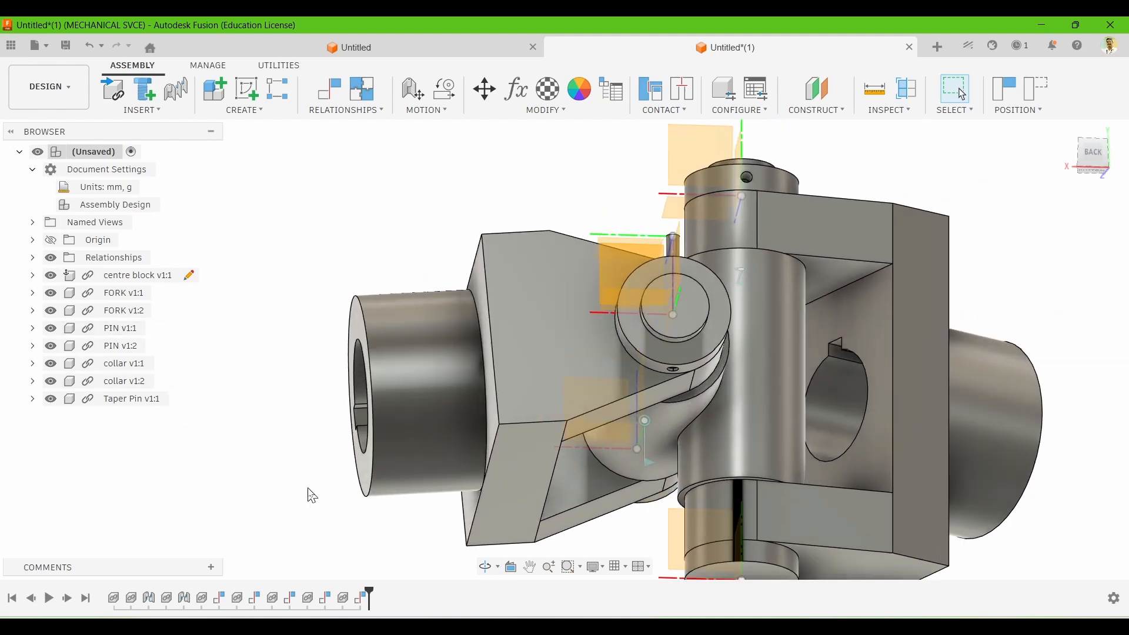
click(599, 572)
mouse_move(679, 507)
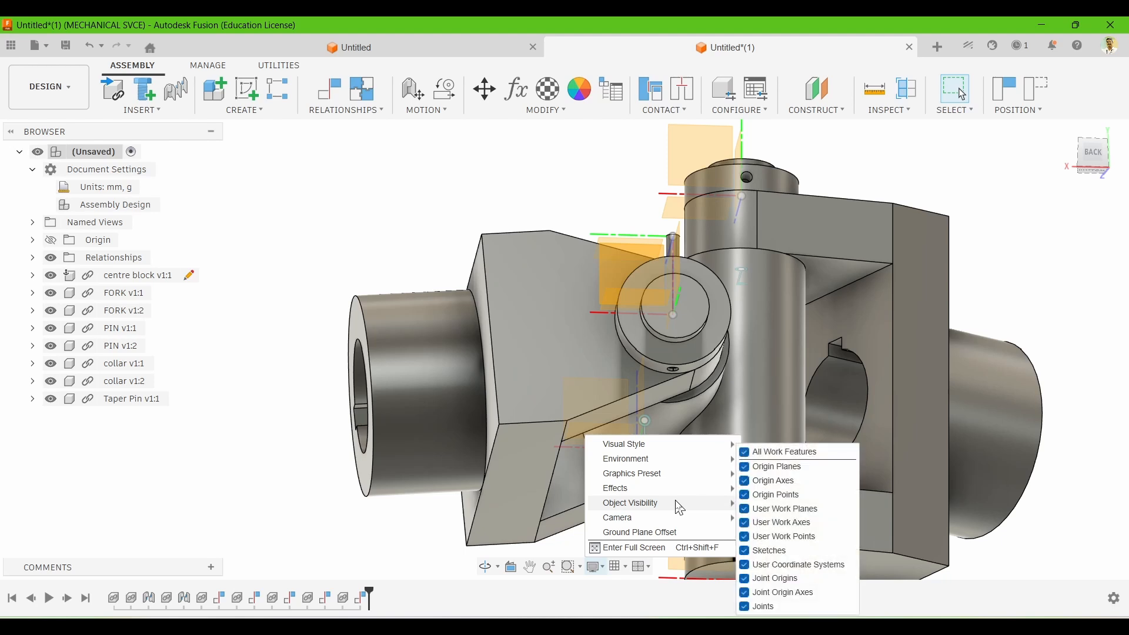
click(747, 452)
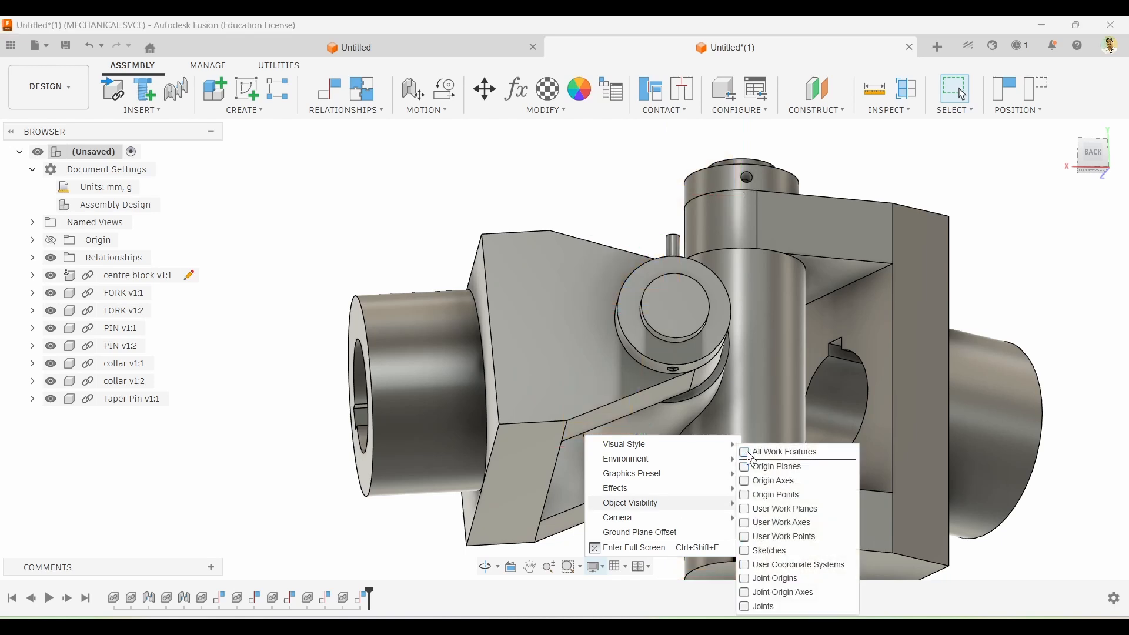
click(434, 182)
- Move the taper pin component in the second collar 5 mm in Z along the collar's radial hole
scroll(497, 277, down, 3)
scroll(713, 436, up, 3)
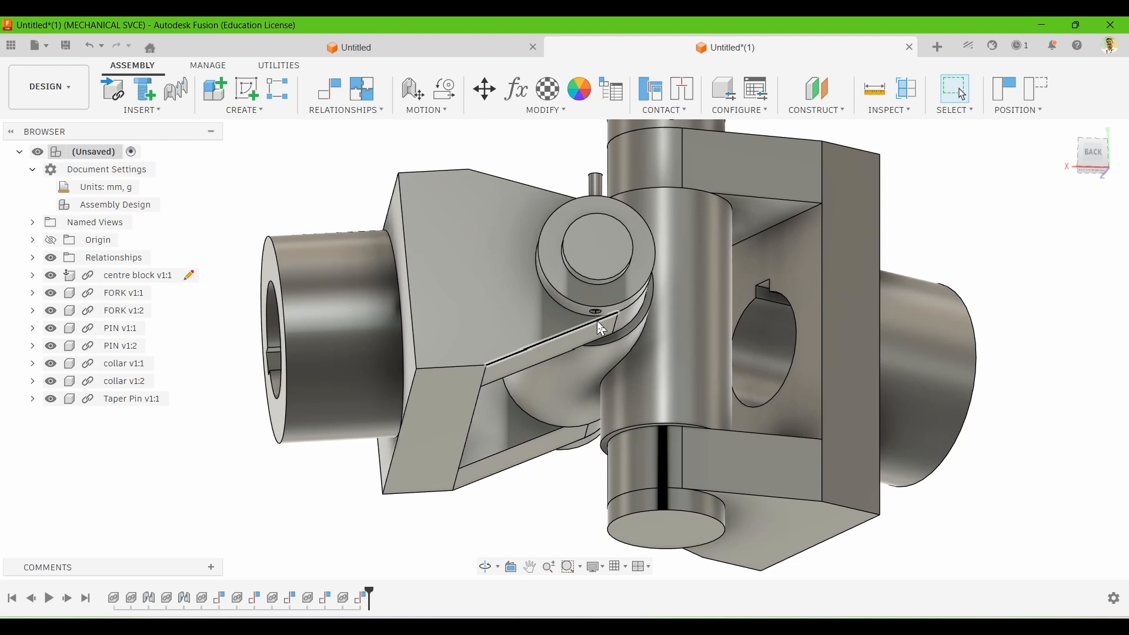
scroll(555, 221, down, 2)
scroll(537, 172, up, 3)
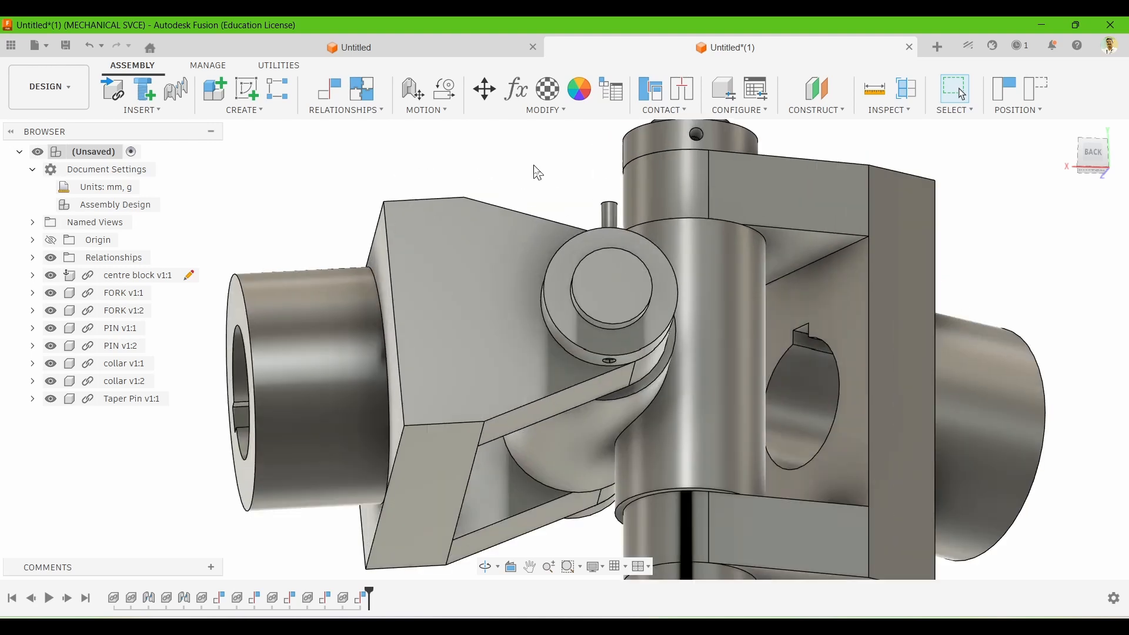
click(485, 89)
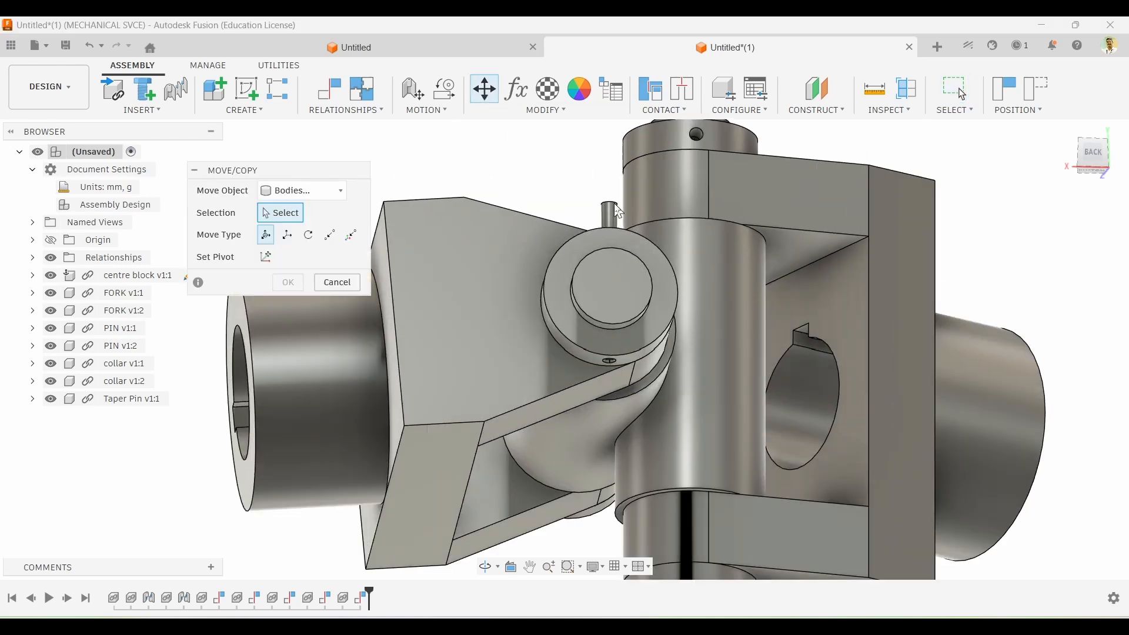
click(303, 190)
click(301, 212)
click(626, 225)
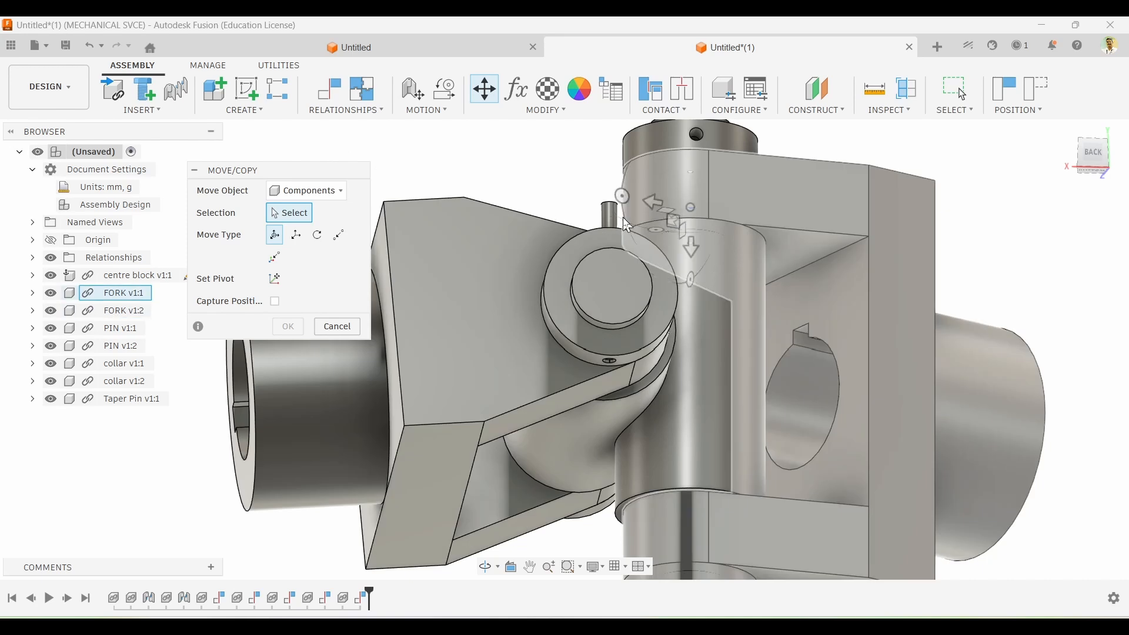
click(610, 220)
drag(610, 246, 610, 255)
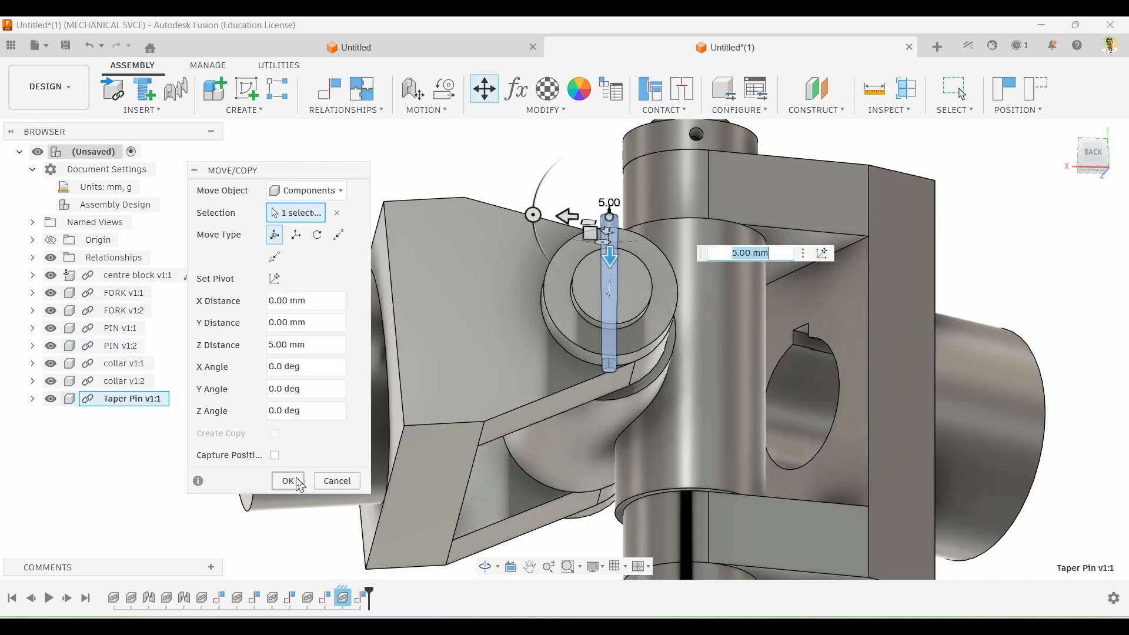
click(287, 481)
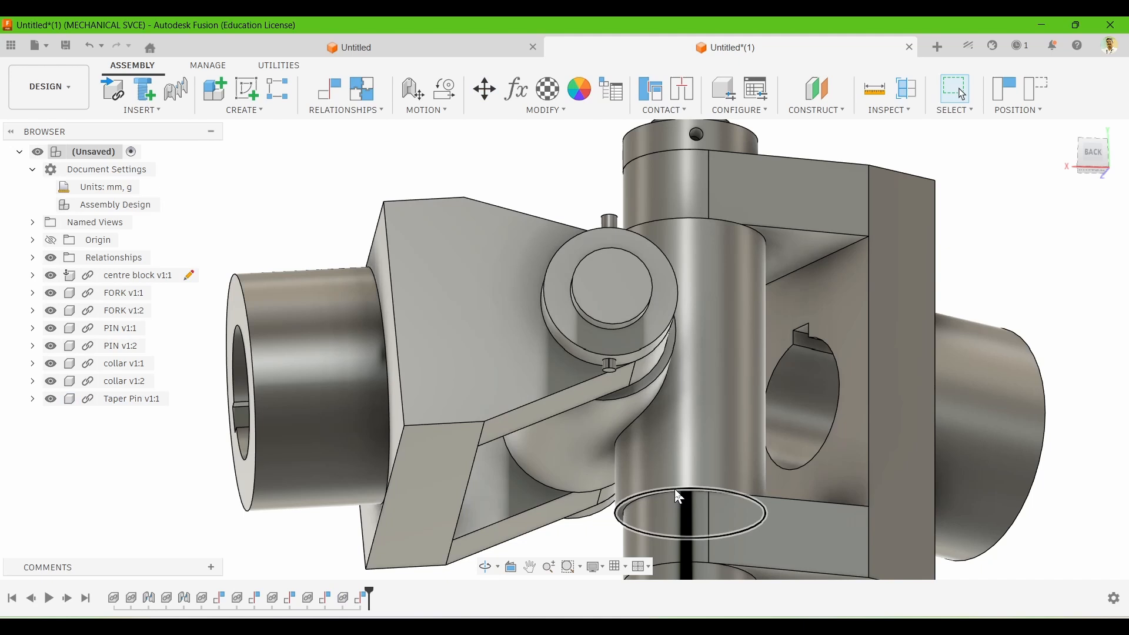
- Insert a second Taper Pin component from the UNIVERSAL COUPLING folder and place it clear of the coupling
scroll(555, 394, down, 4)
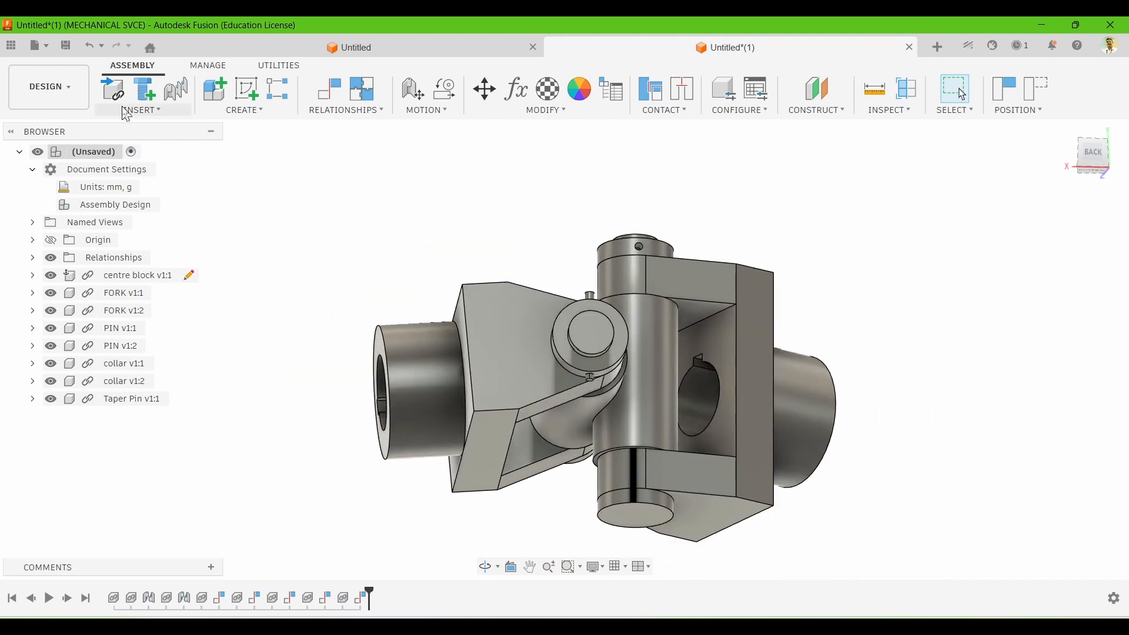
click(118, 93)
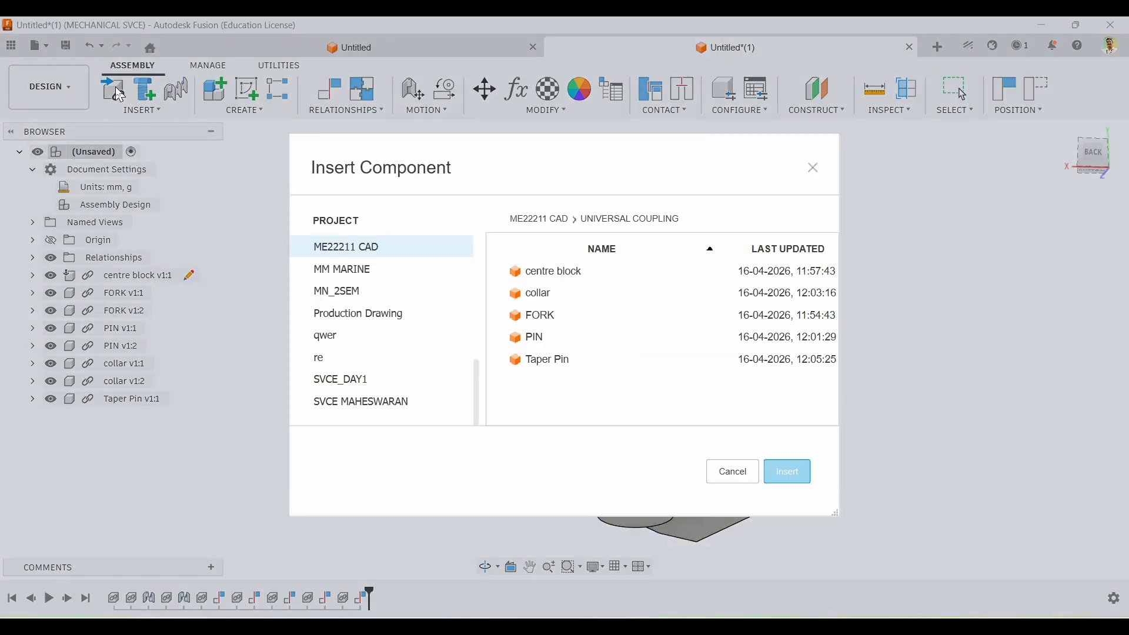
click(558, 362)
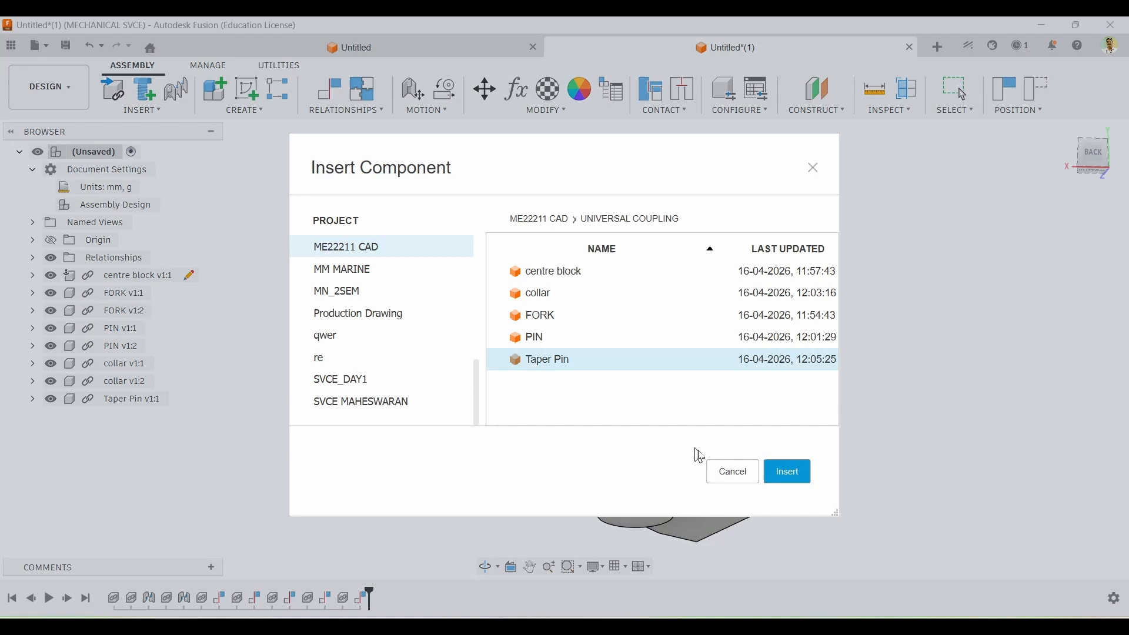
click(796, 472)
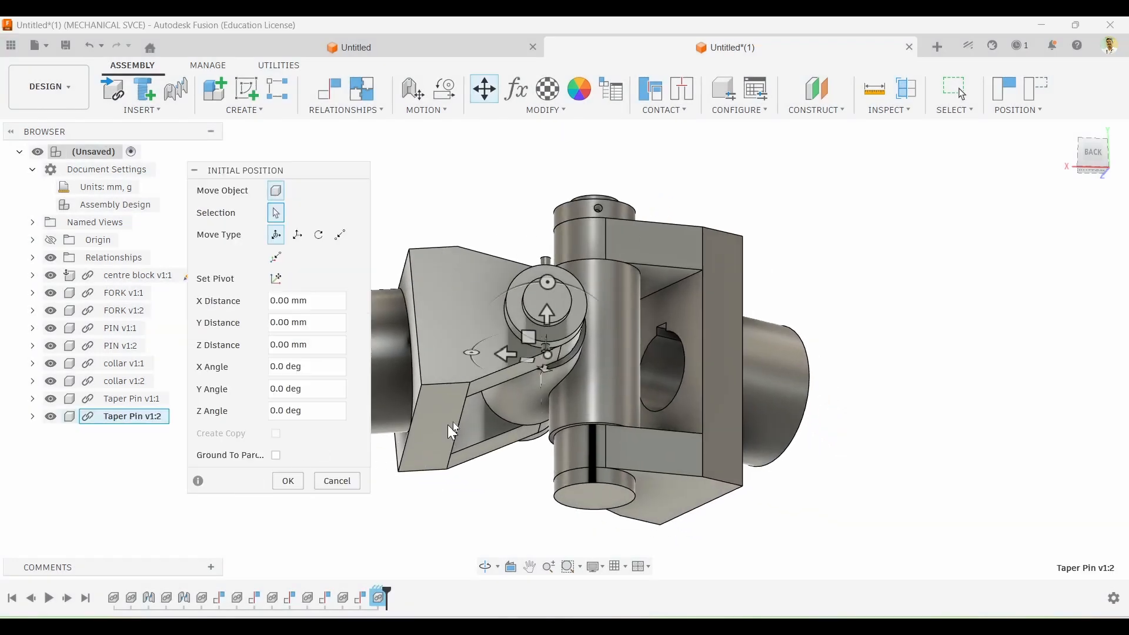
drag(548, 355, 928, 239)
click(289, 481)
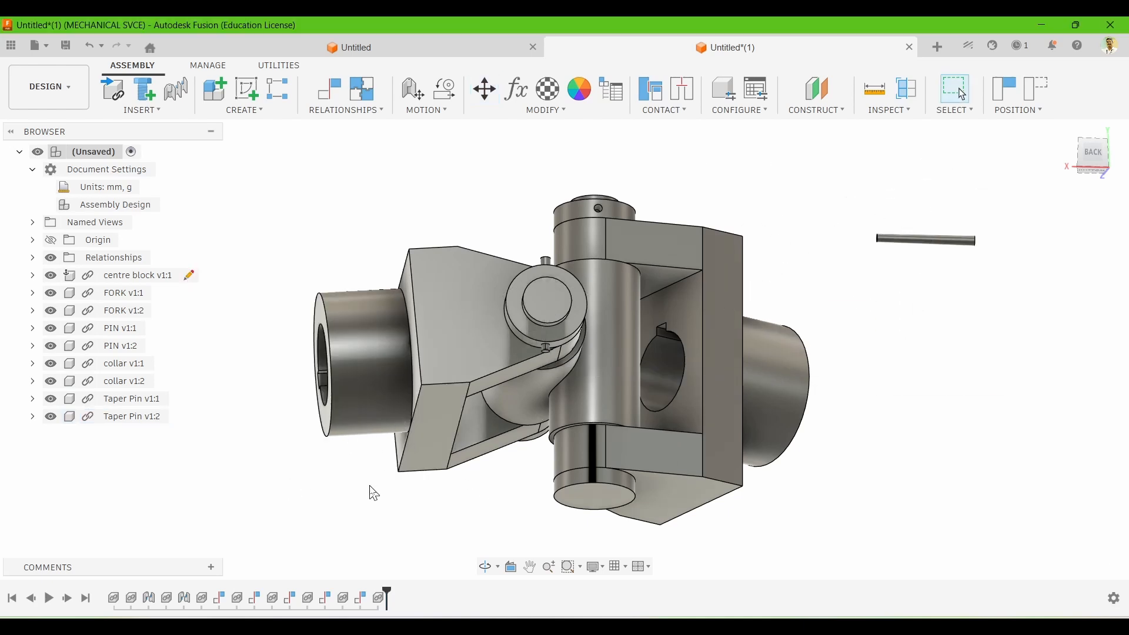
- Constrain the second taper pin's outer face to the first collar's radial hole face with 0 mm offset
click(331, 99)
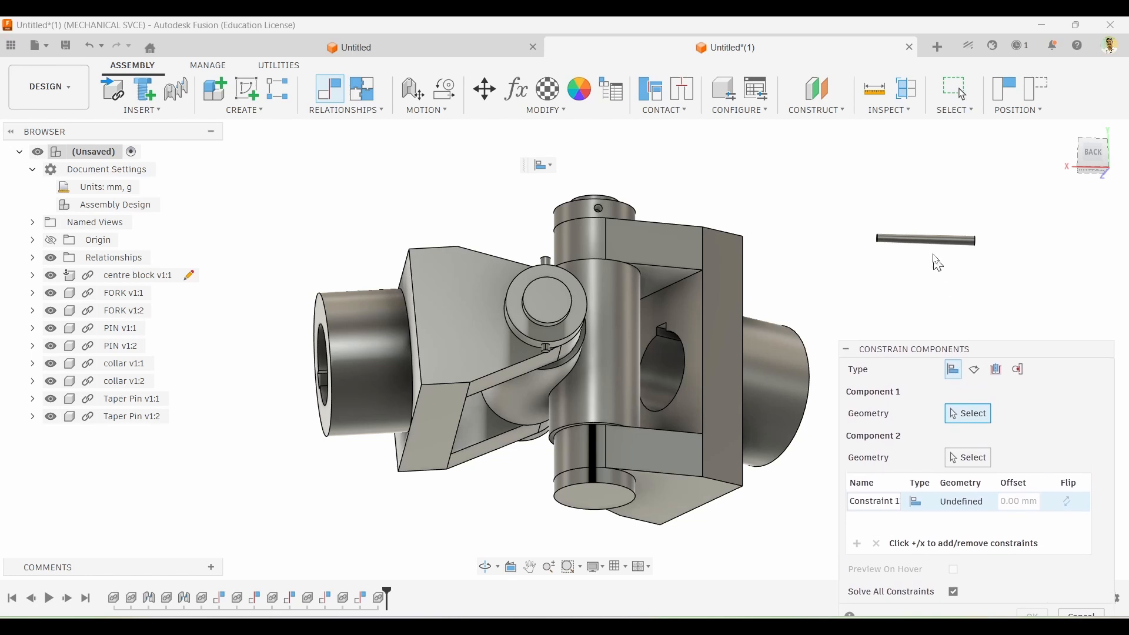
click(927, 239)
scroll(647, 172, up, 5)
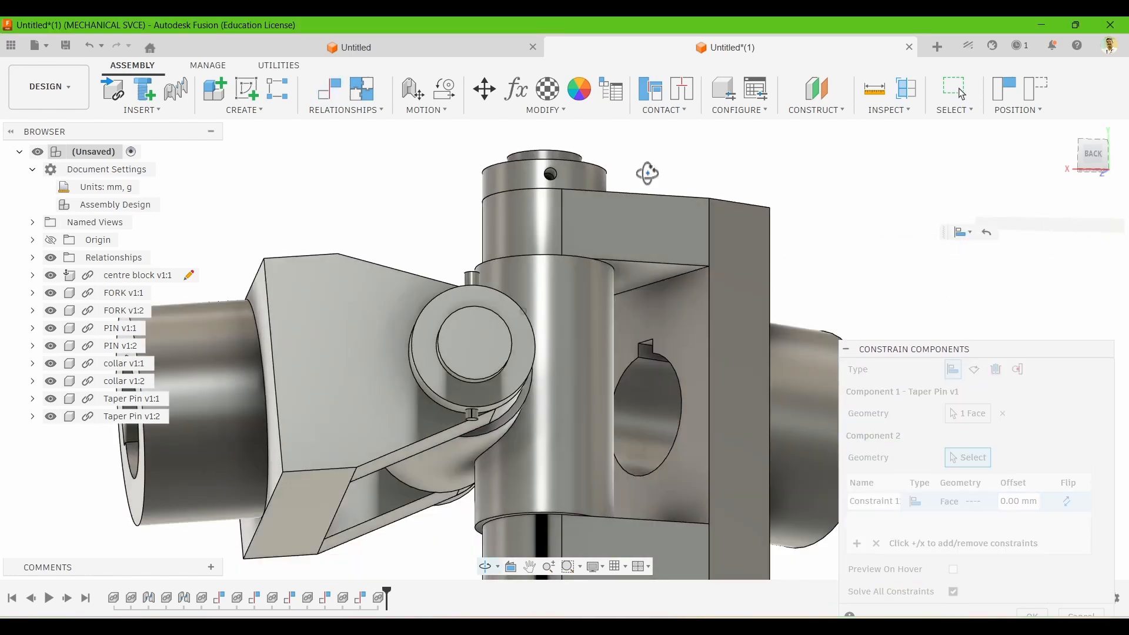
shift+middle_drag(647, 173, 635, 215)
scroll(653, 382, down, 4)
scroll(623, 234, up, 6)
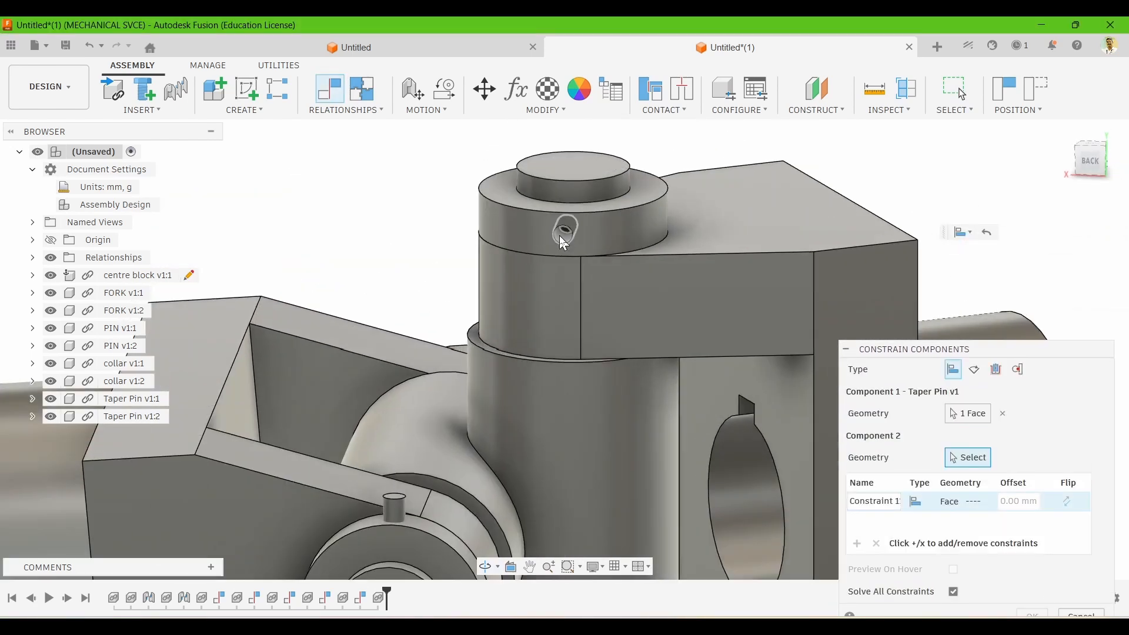
click(561, 236)
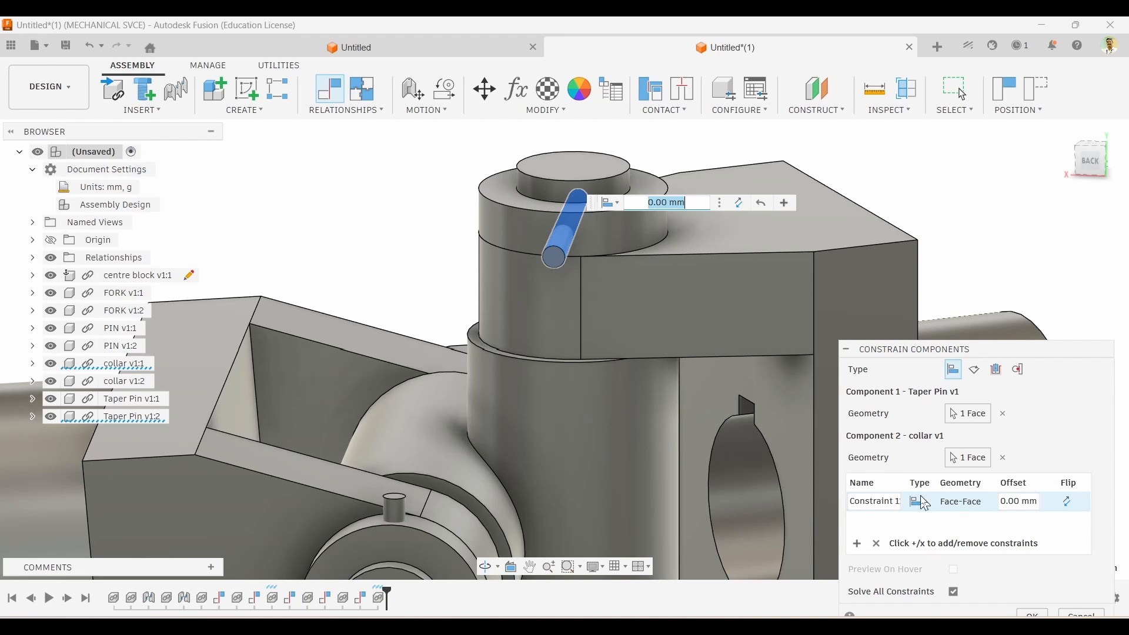
drag(1029, 353, 1029, 210)
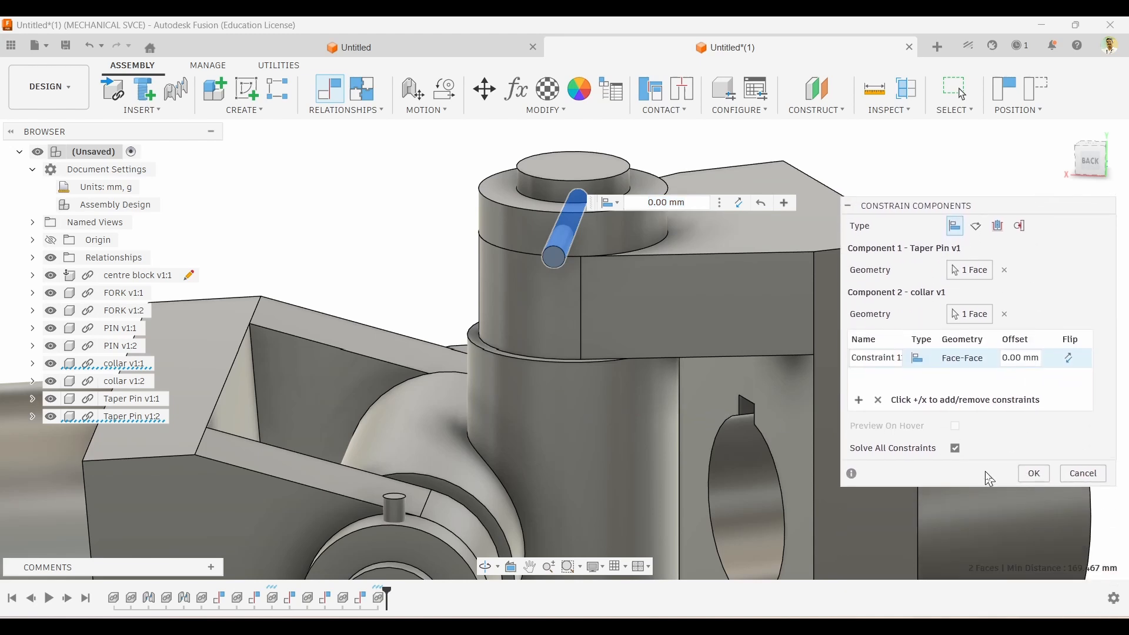
click(1023, 479)
- Move the second taper pin component 10 mm in Z into the first collar's radial hole
scroll(764, 382, down, 2)
scroll(693, 200, up, 1)
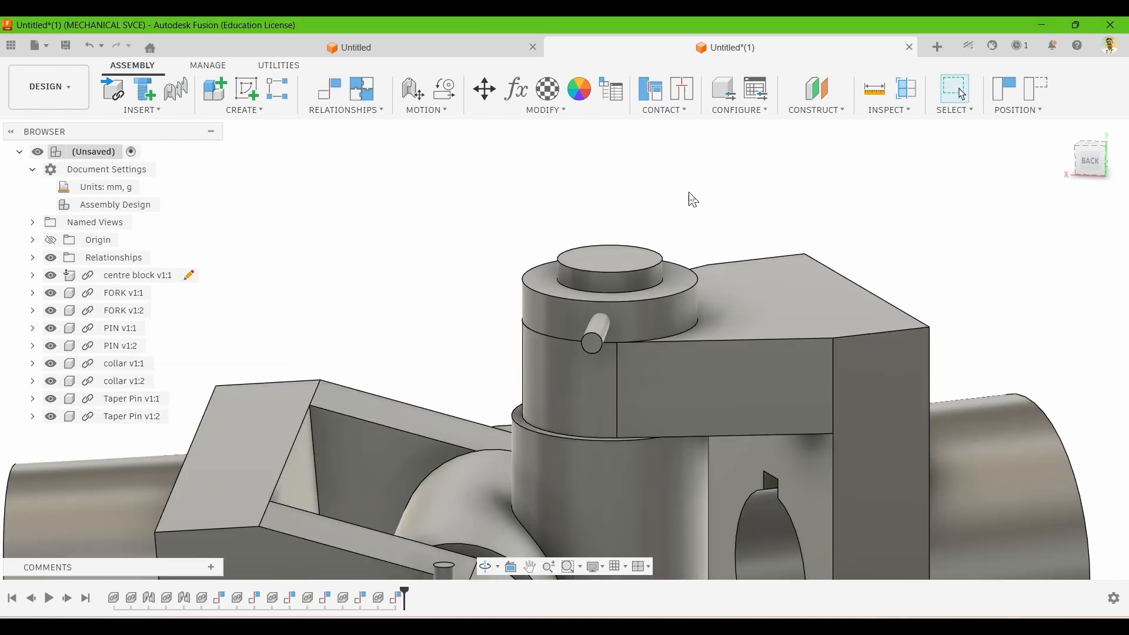
shift+middle_drag(688, 192, 686, 242)
scroll(738, 282, down, 3)
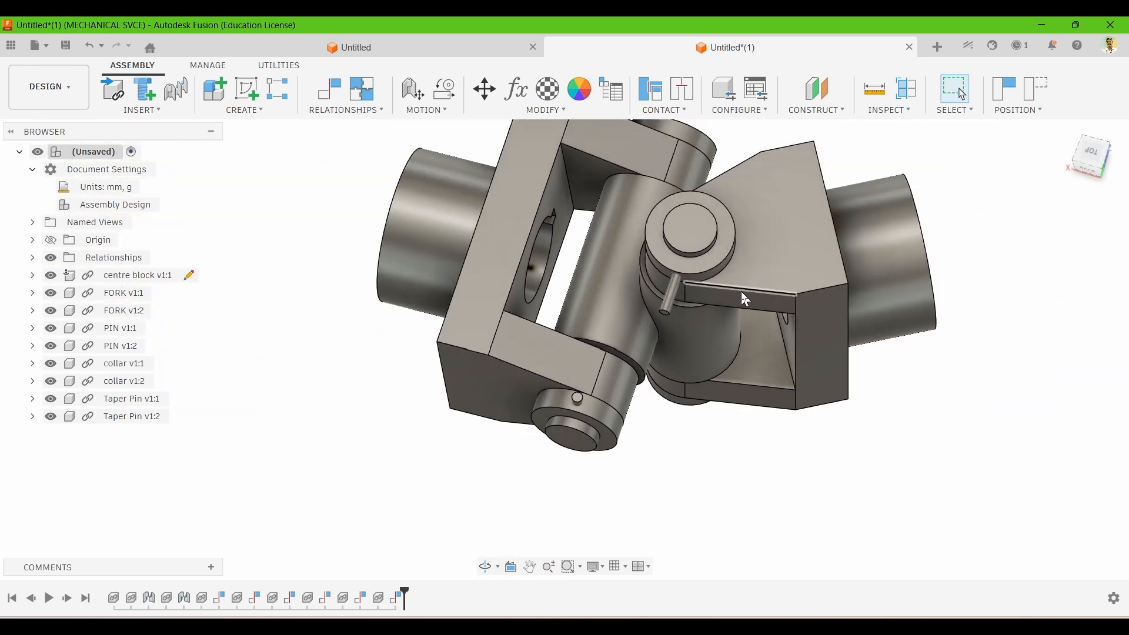
scroll(766, 148, up, 4)
scroll(685, 341, up, 1)
shift+middle_drag(709, 184, 681, 217)
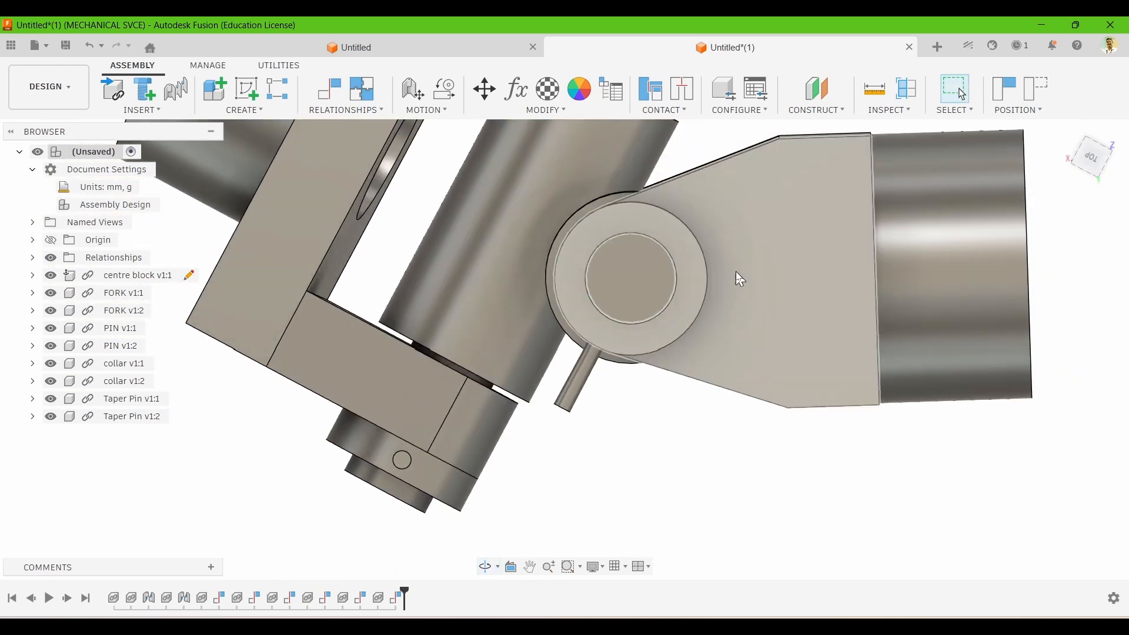
click(490, 94)
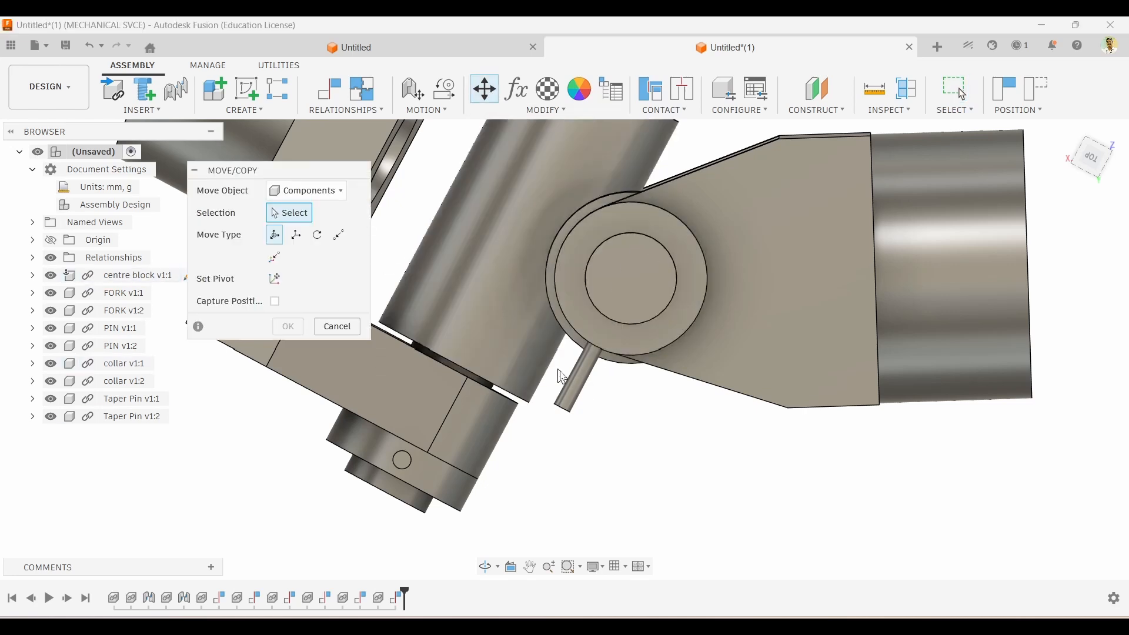
click(577, 380)
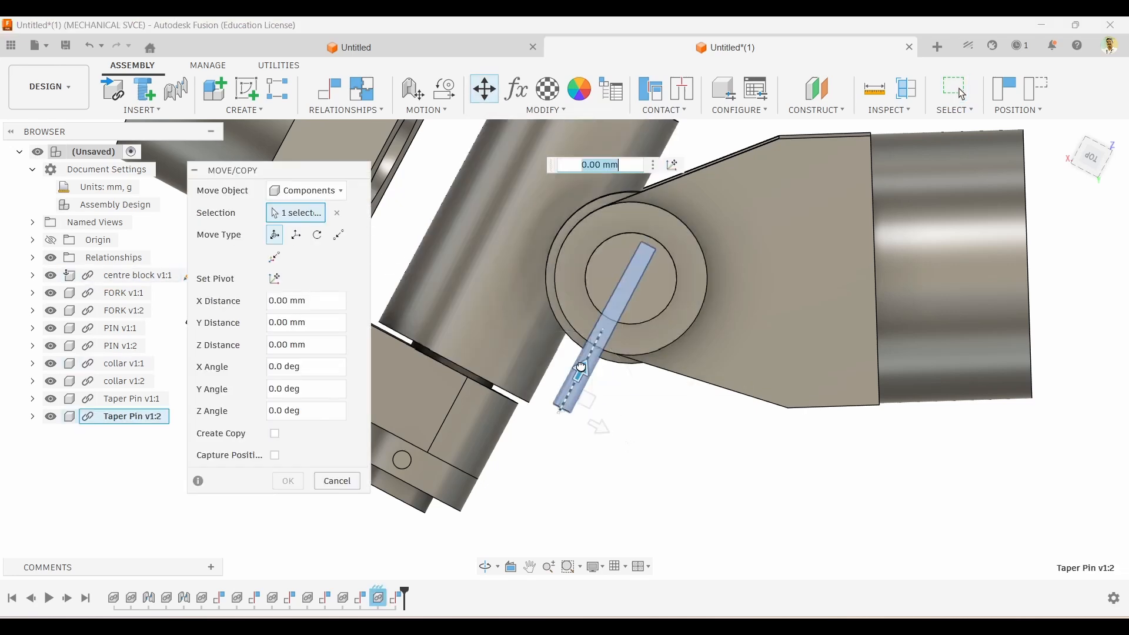
drag(581, 368, 597, 350)
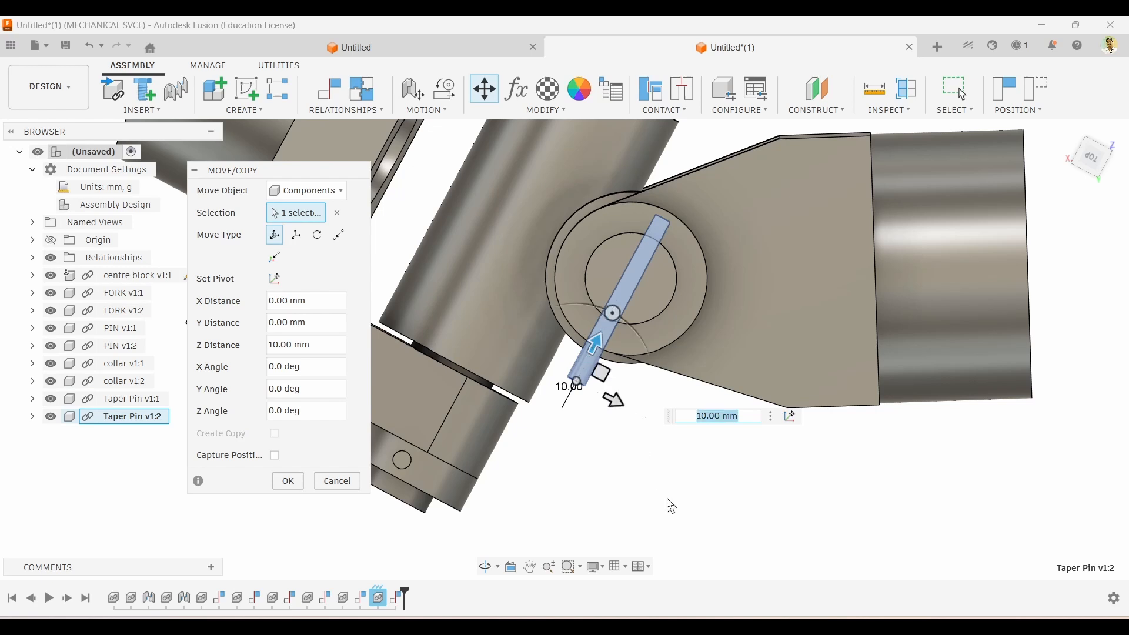
click(286, 485)
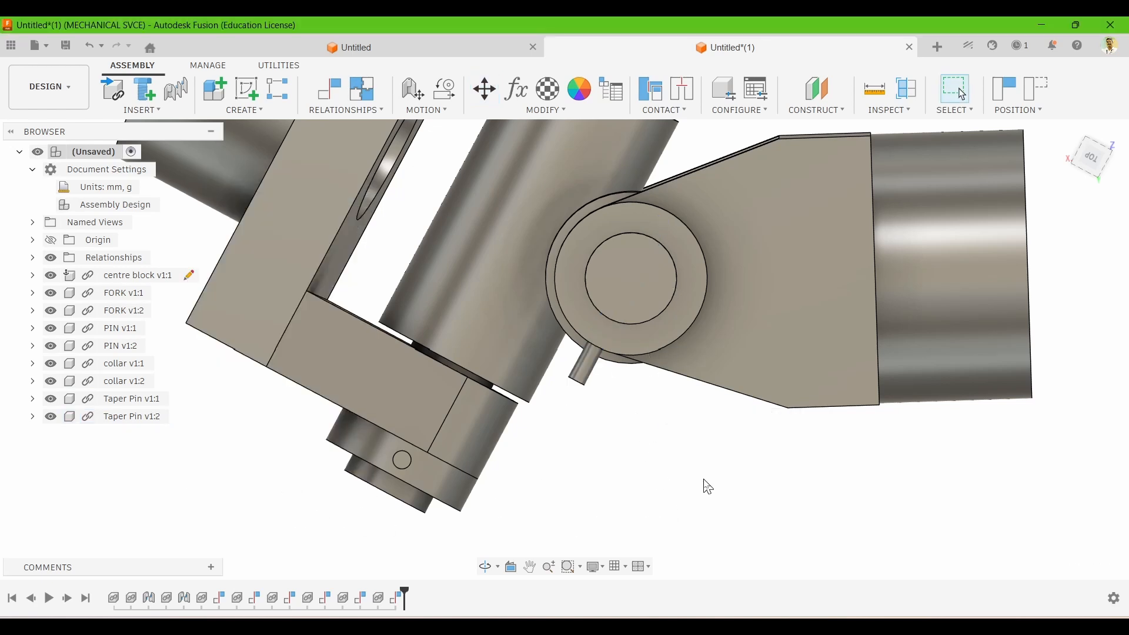
- Move the second taper pin a further 5 mm in Z along the first collar's radial hole
click(595, 374)
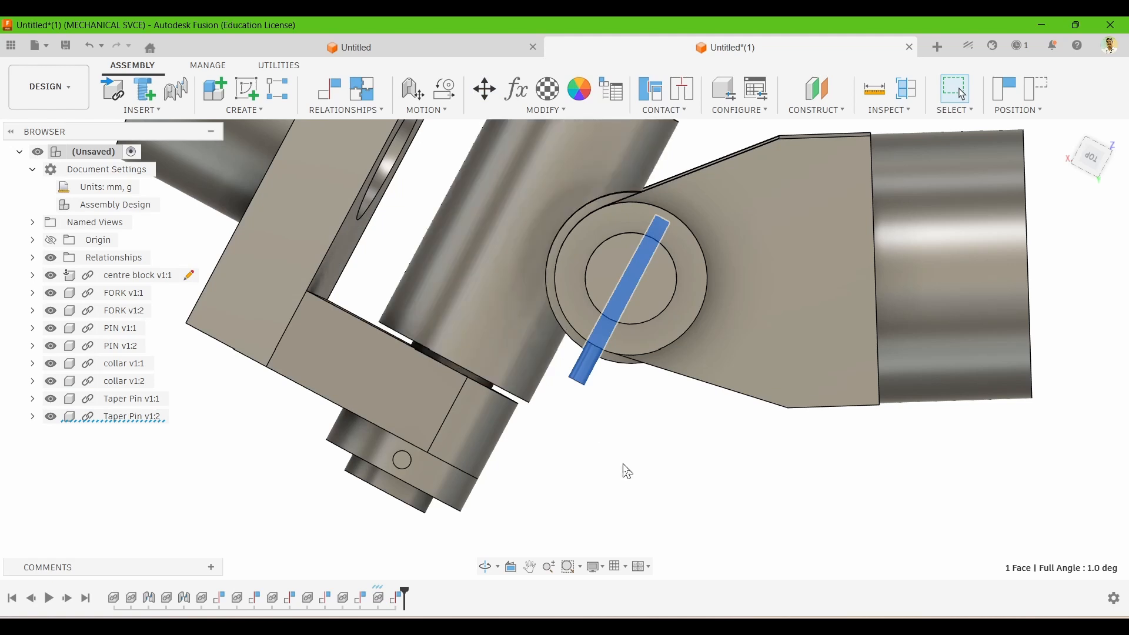
click(653, 465)
shift+middle_drag(650, 436, 612, 355)
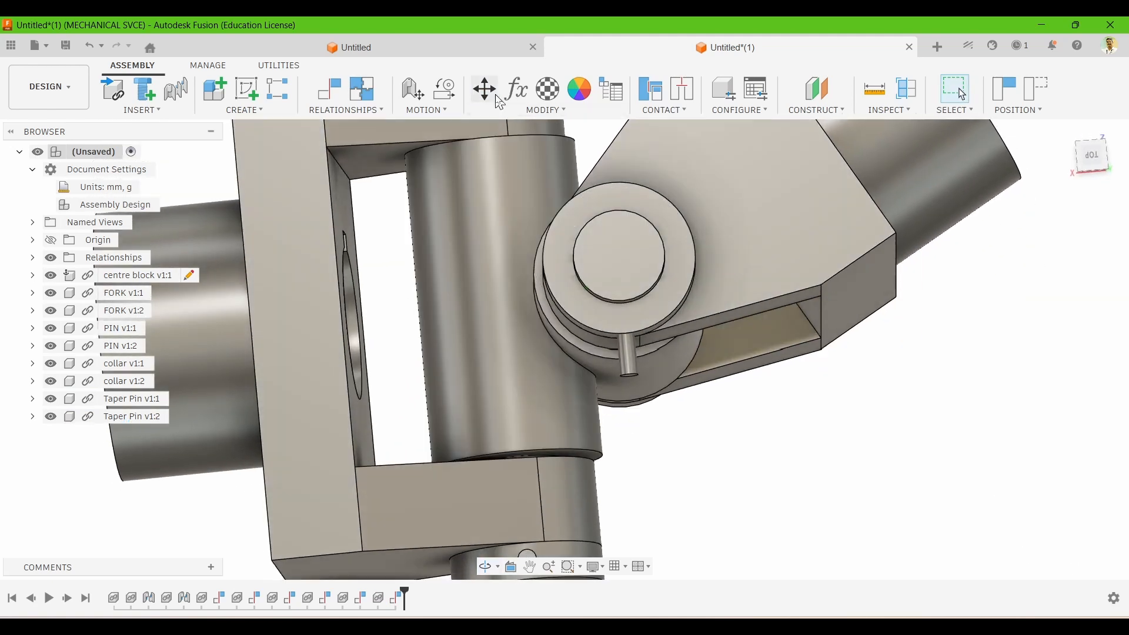
click(497, 96)
click(628, 353)
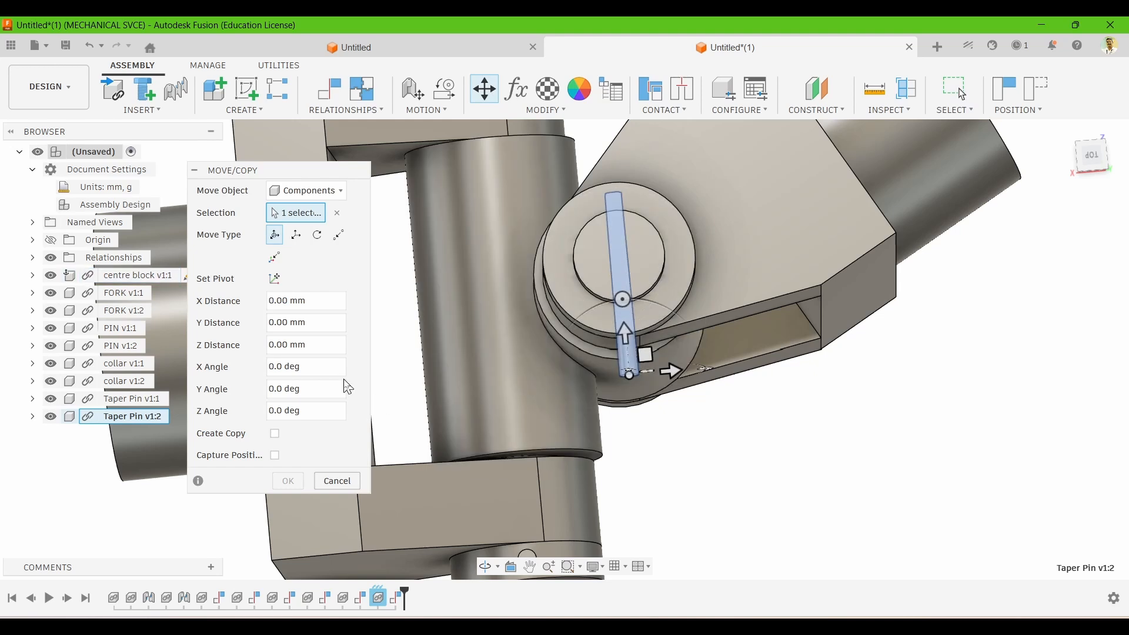
click(626, 330)
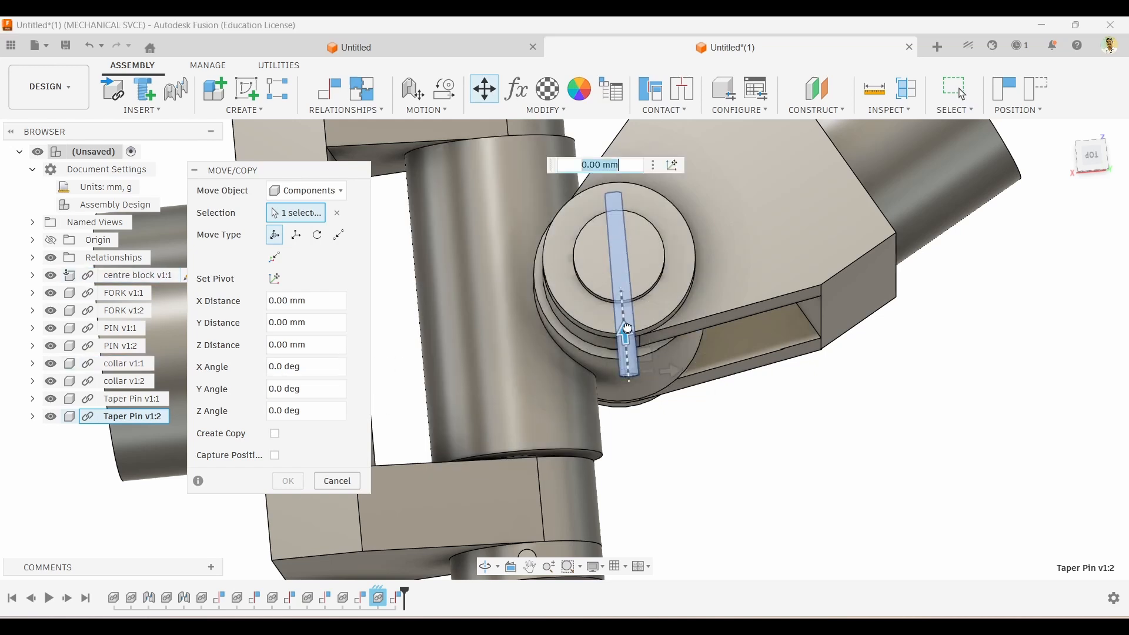
drag(628, 328, 628, 320)
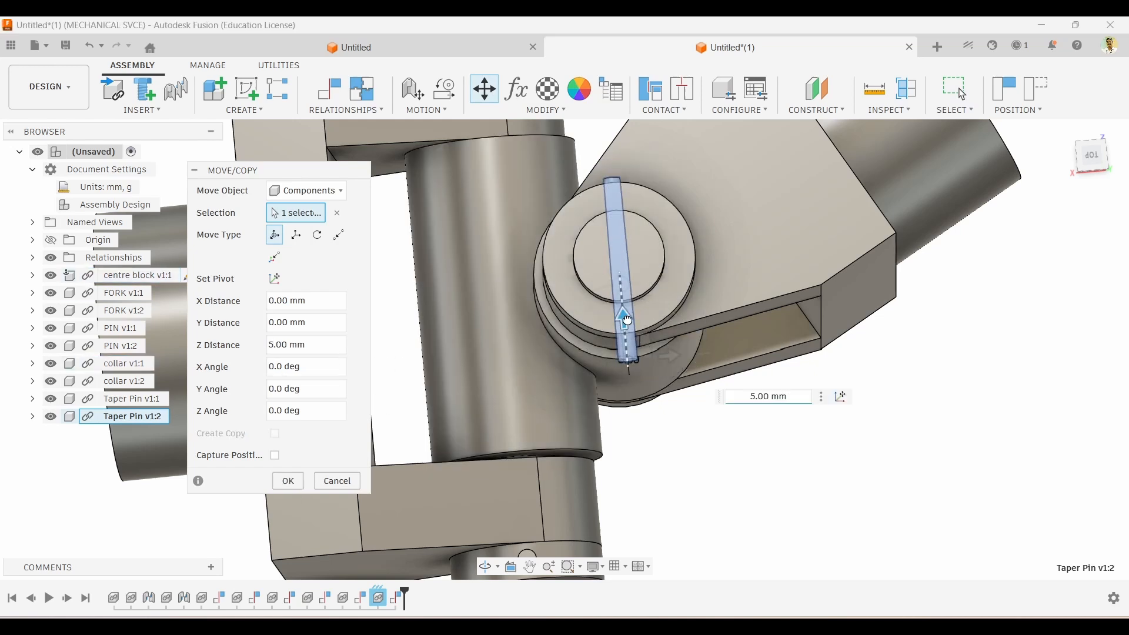
click(289, 481)
shift+middle_drag(658, 425, 651, 262)
scroll(652, 262, down, 6)
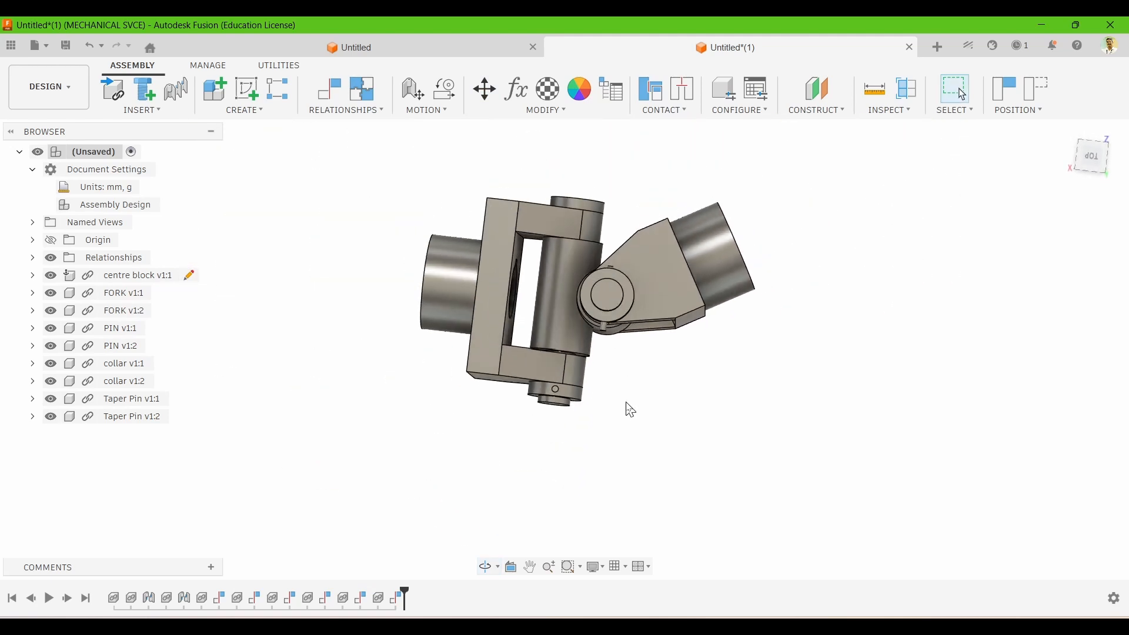
shift+middle_drag(627, 406, 640, 373)
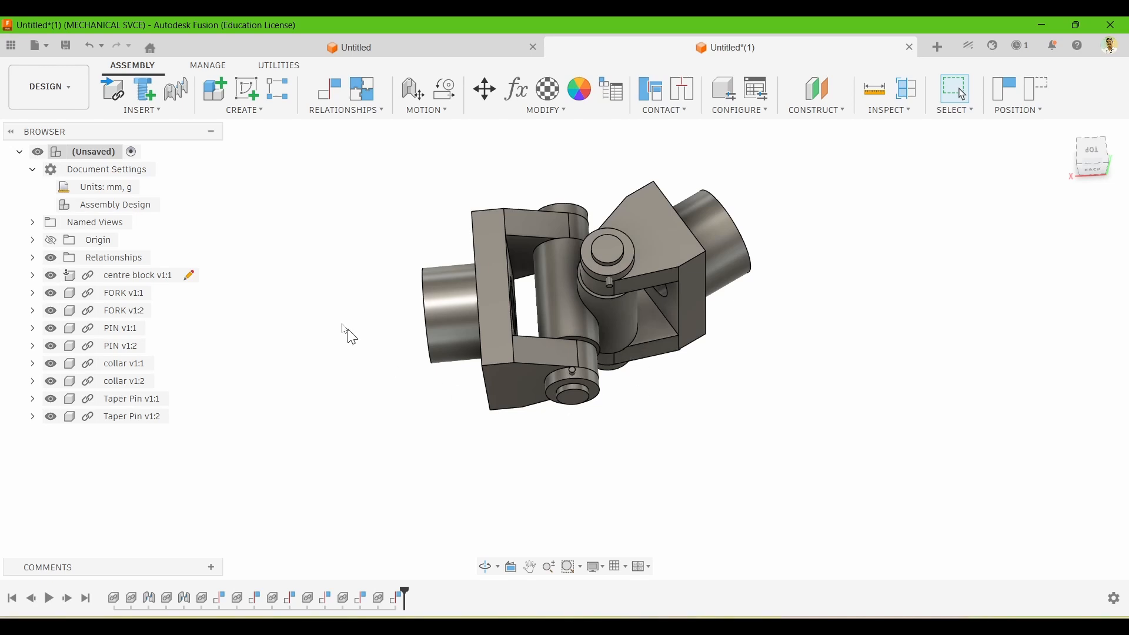
scroll(713, 294, down, 2)
scroll(743, 208, up, 2)
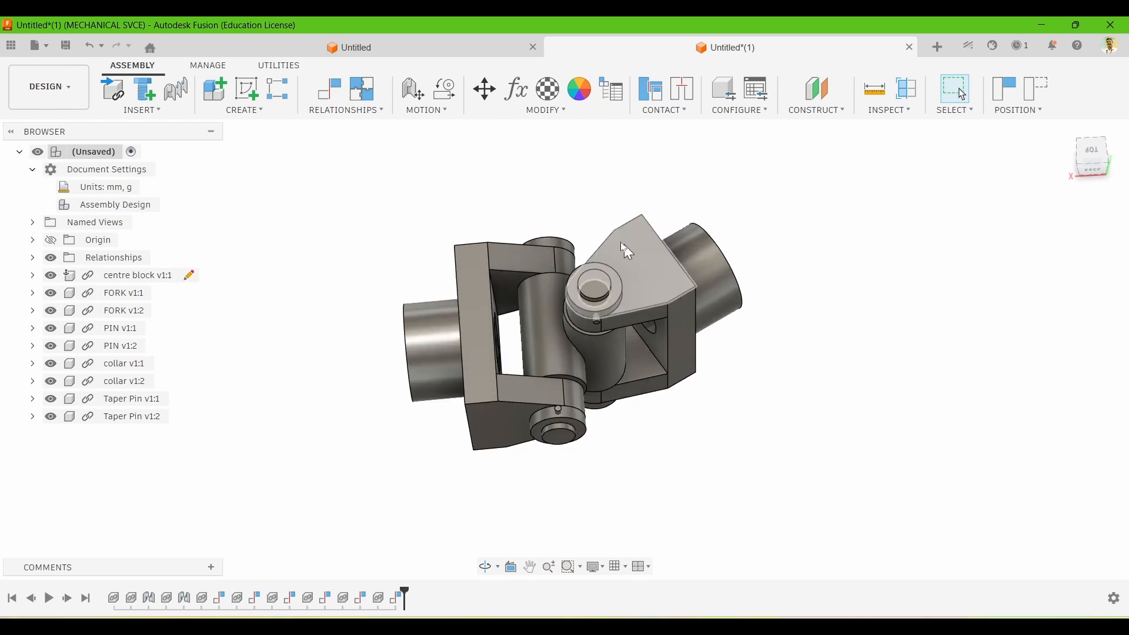
- Start a drawing from the design, saving the assembly as "universal drawing" in the UNIVERSAL COUPLING folder
click(67, 88)
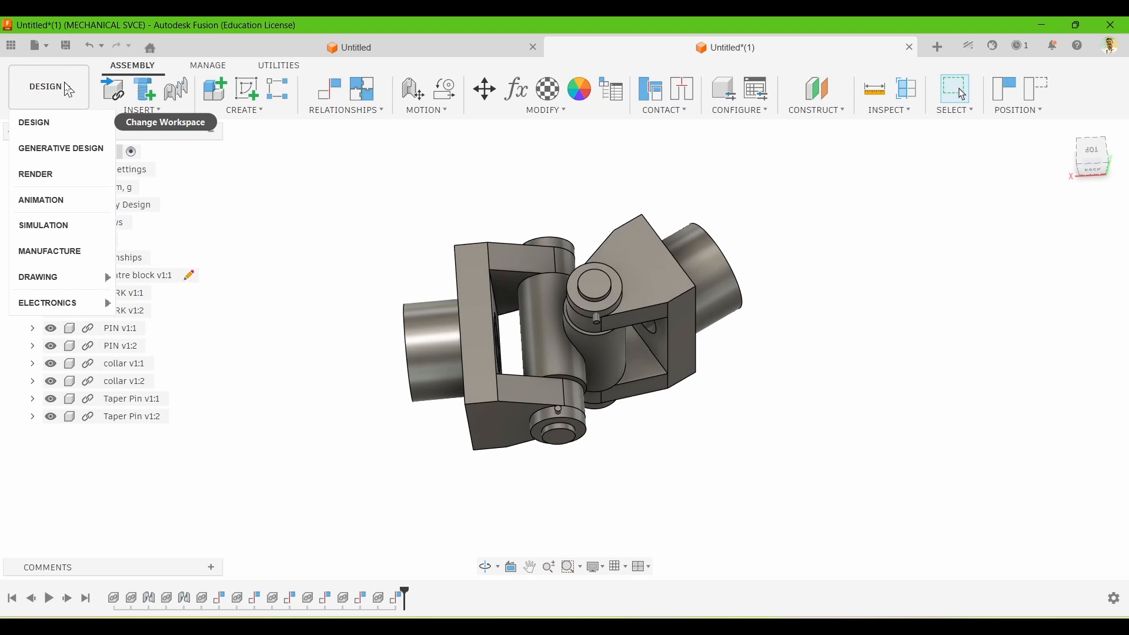
mouse_move(54, 286)
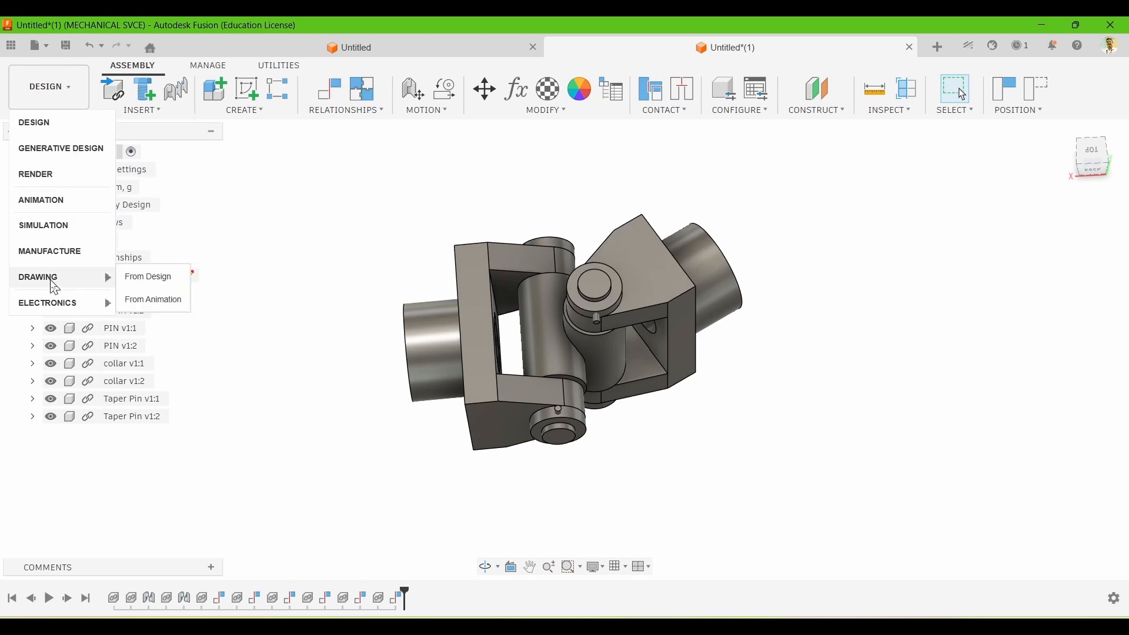
click(157, 288)
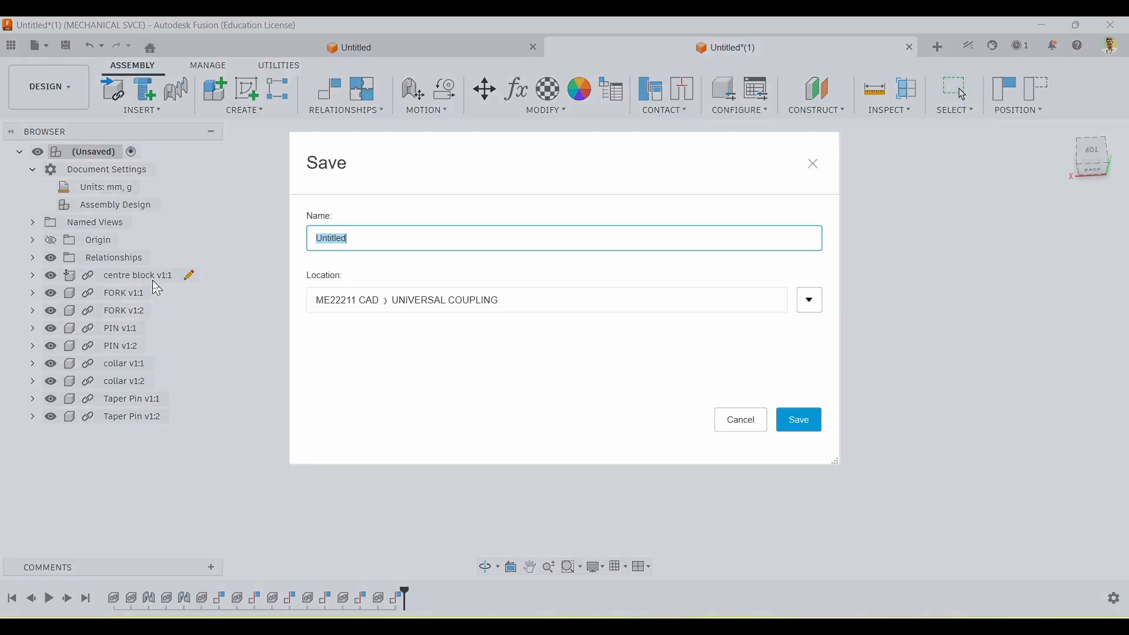
text(universal drawing)
click(804, 421)
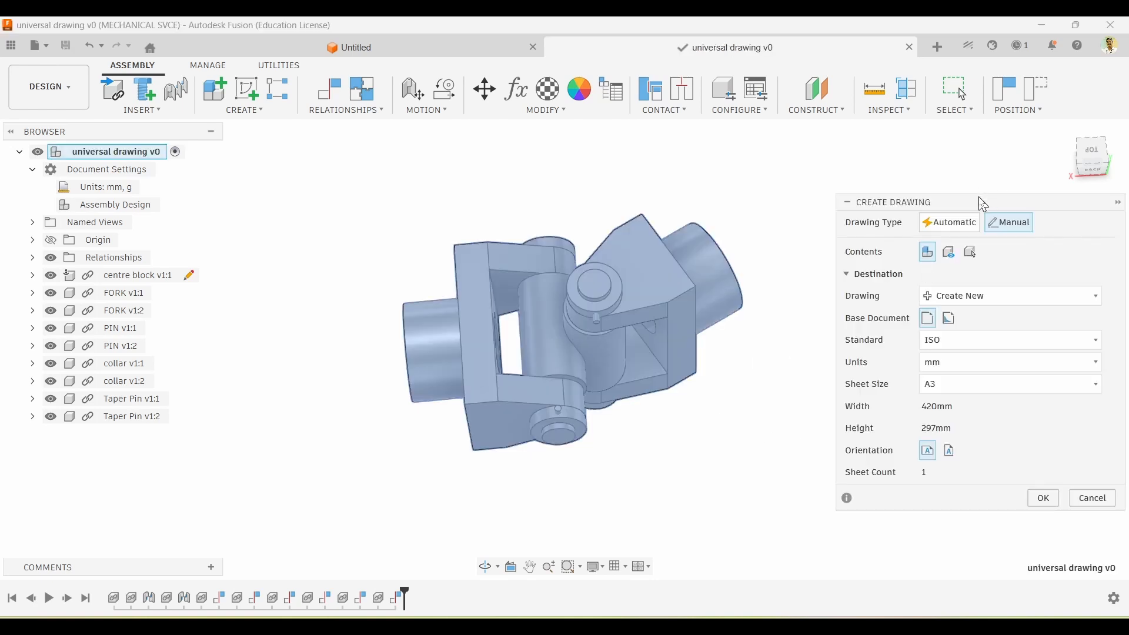
- Create a new manual ISO drawing in mm on a landscape A4 sheet
mouse_move(983, 204)
mouse_down()
mouse_move(516, 118)
mouse_move(488, 127)
mouse_up()
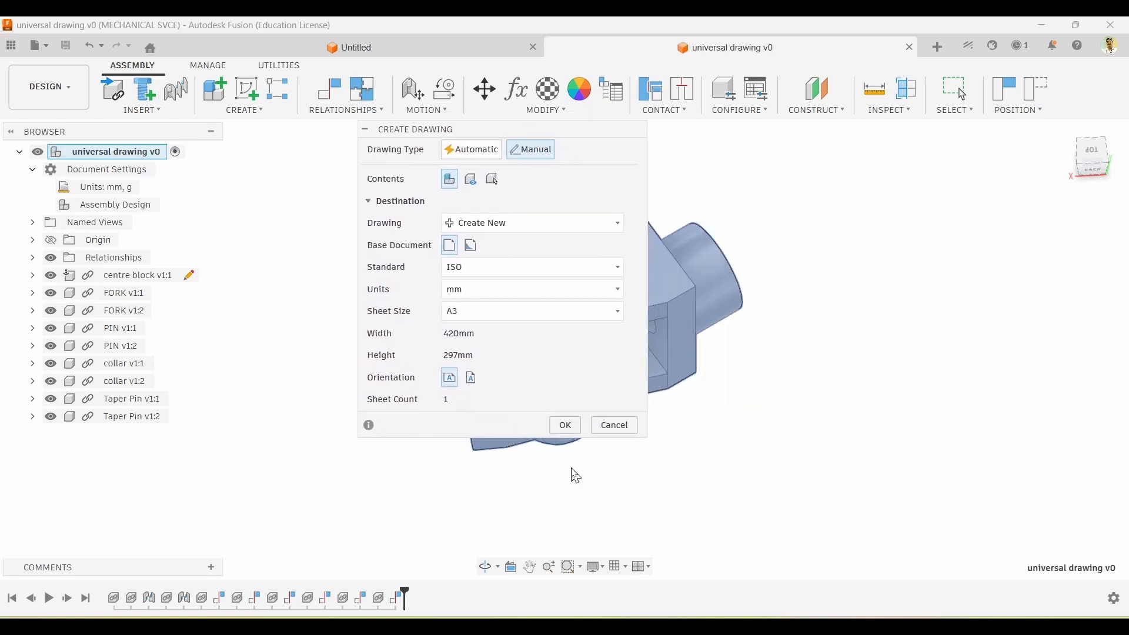
click(518, 318)
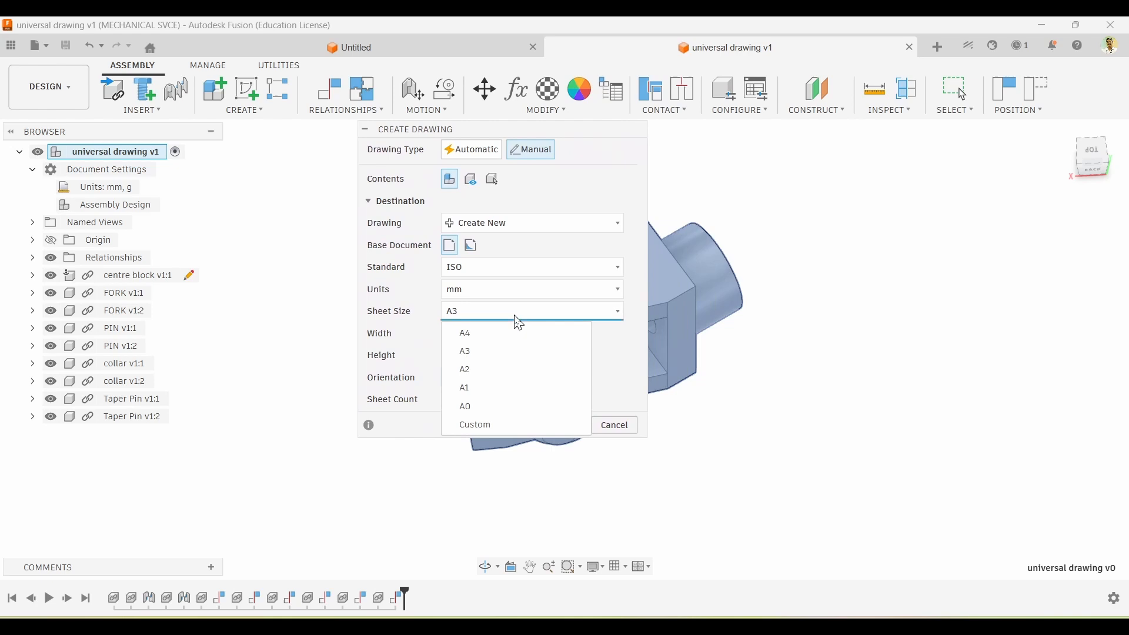
click(493, 341)
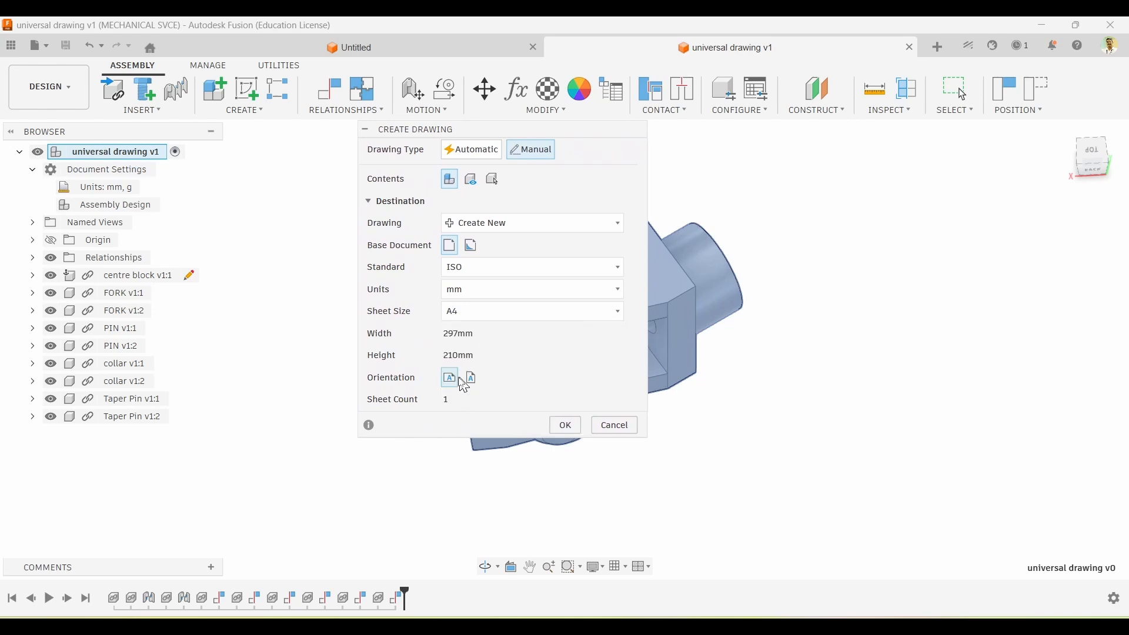
click(566, 426)
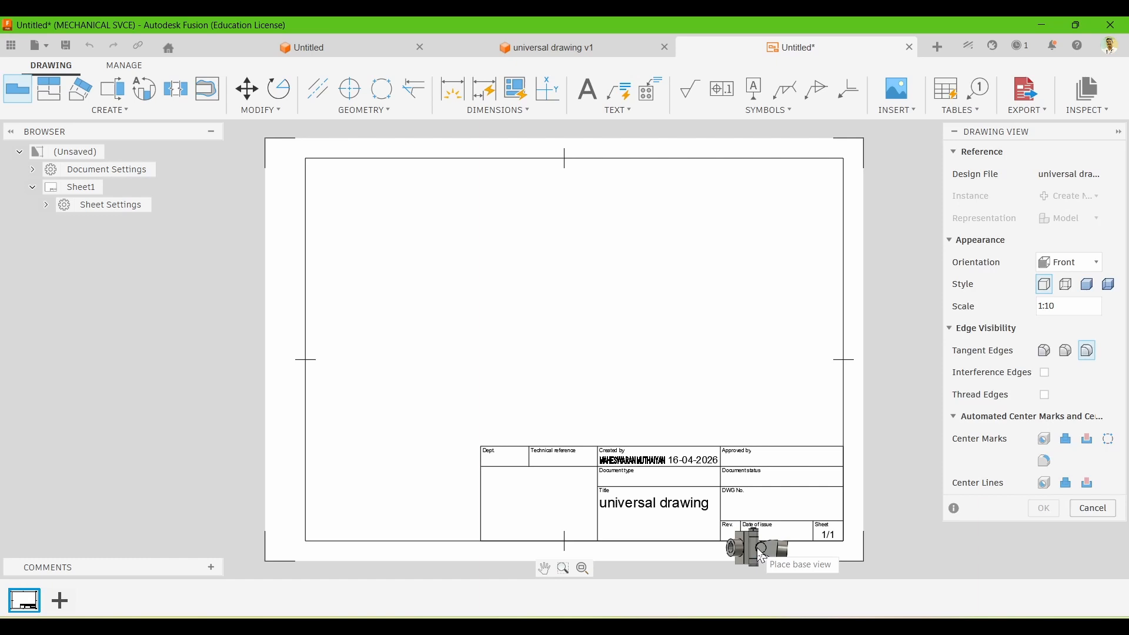
- Place the front base view at 1:5 scale in the sheet's upper-left area
scroll(419, 244, up, 3)
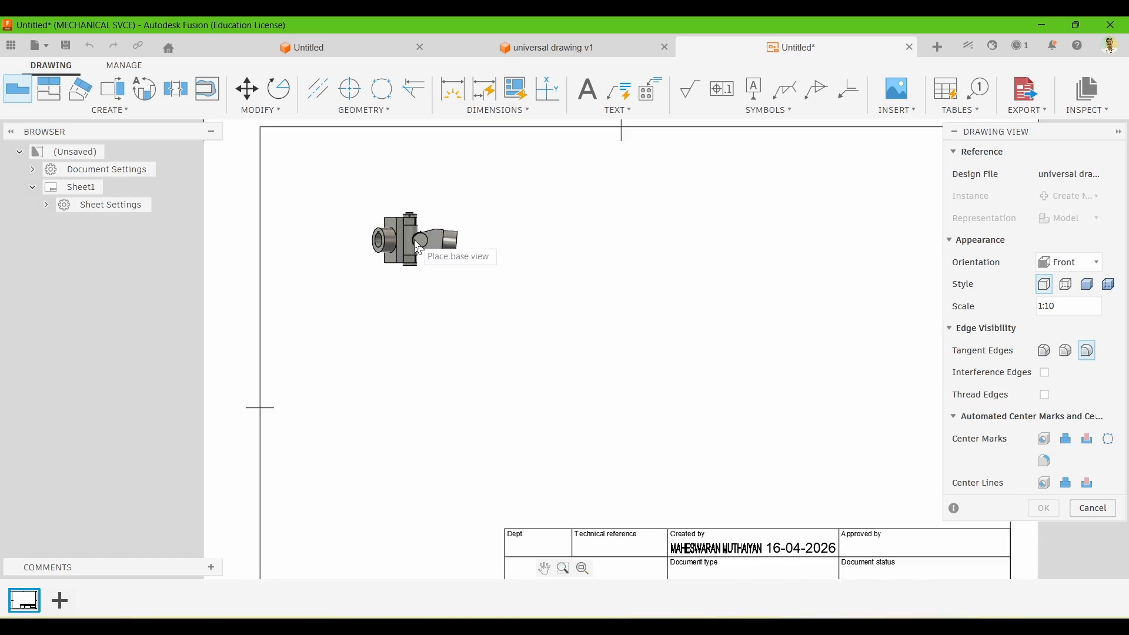
scroll(414, 250, down, 4)
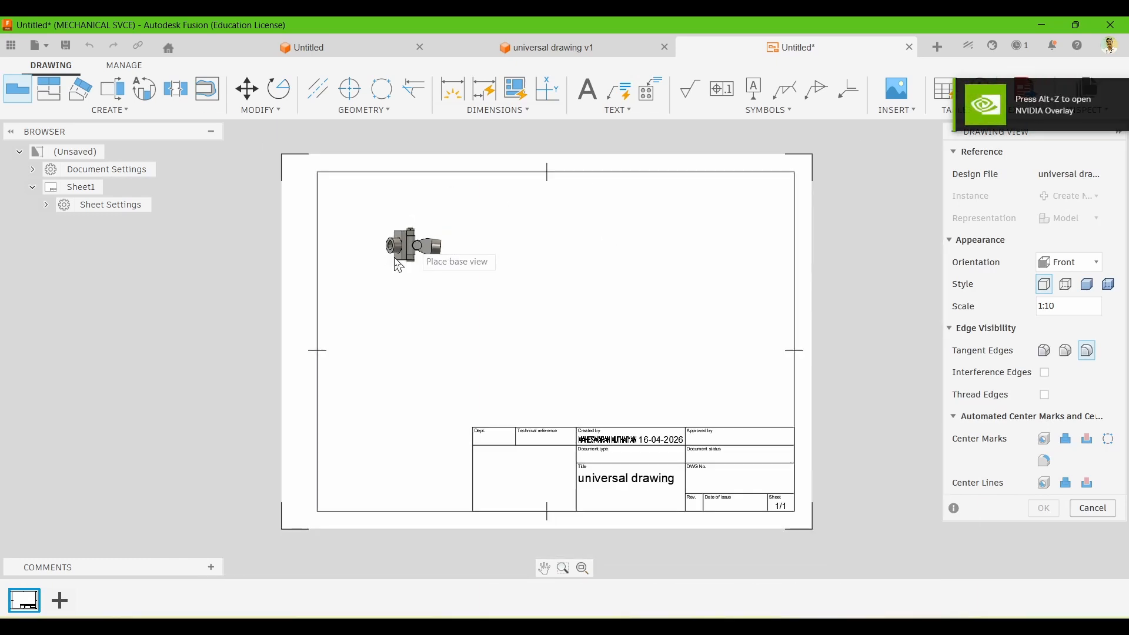
click(398, 265)
click(1066, 310)
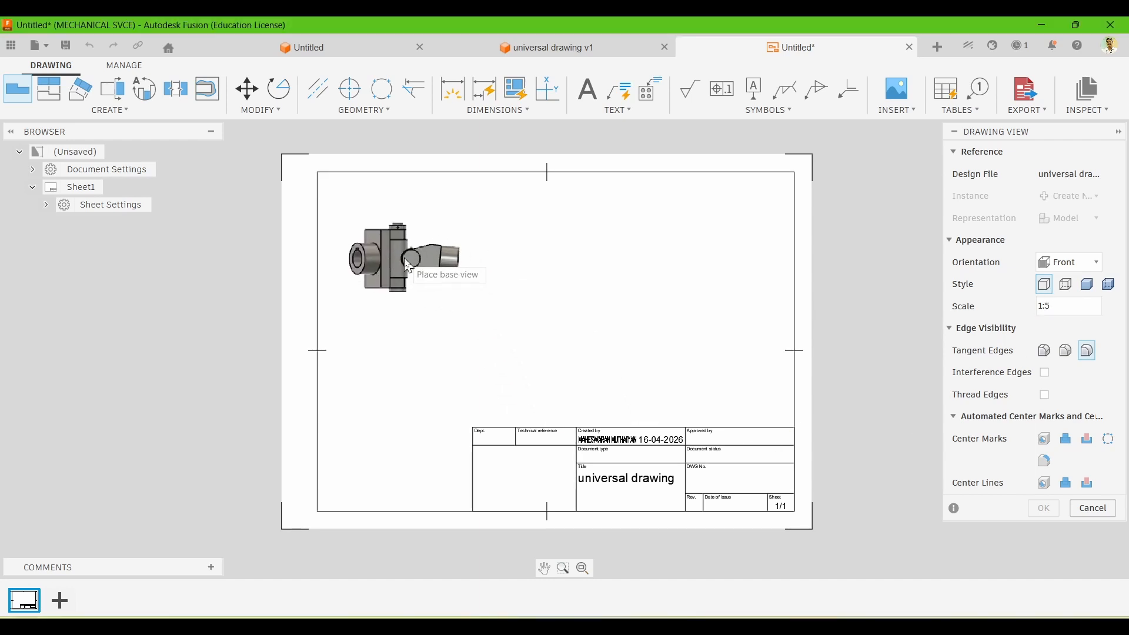
click(1088, 307)
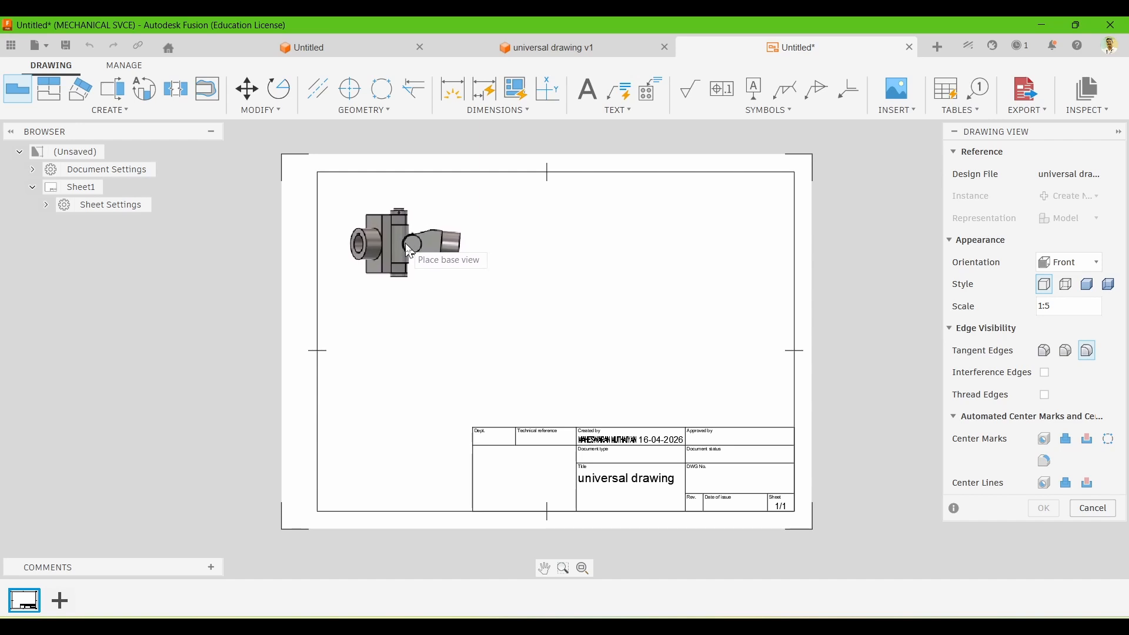
click(410, 252)
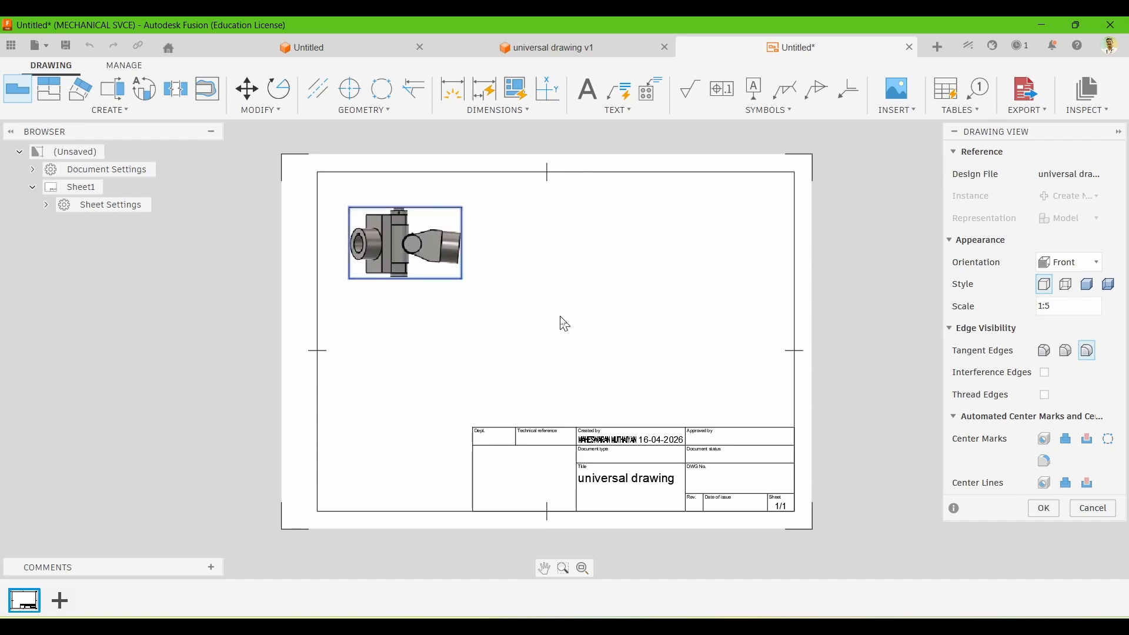
click(1047, 508)
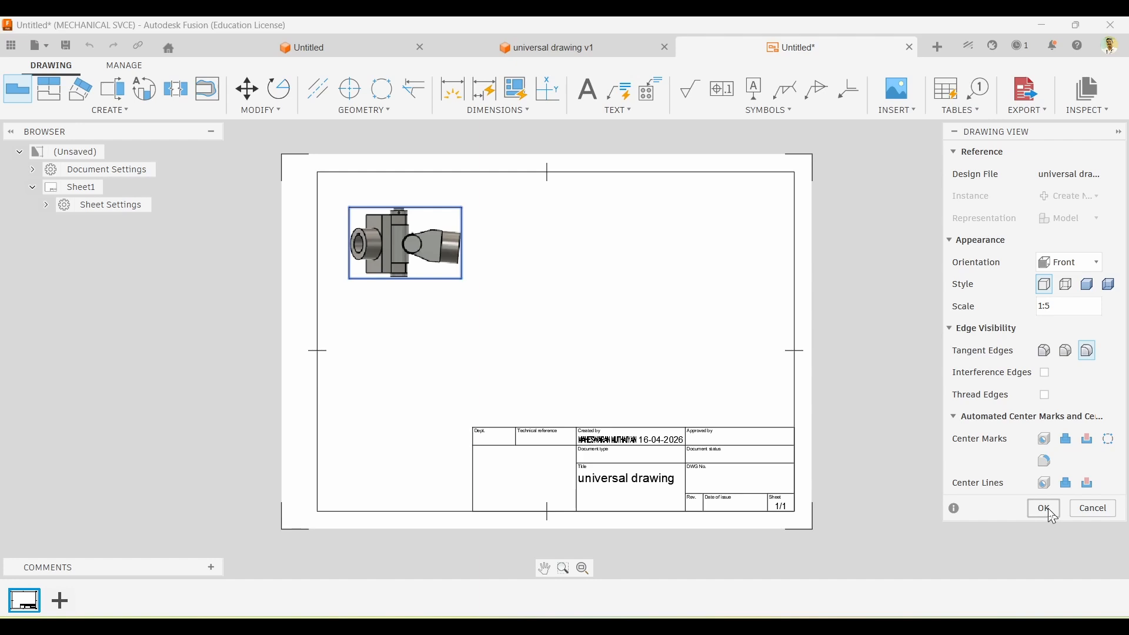
- Project two views from the front base view, one directly below it and one to its right
click(377, 252)
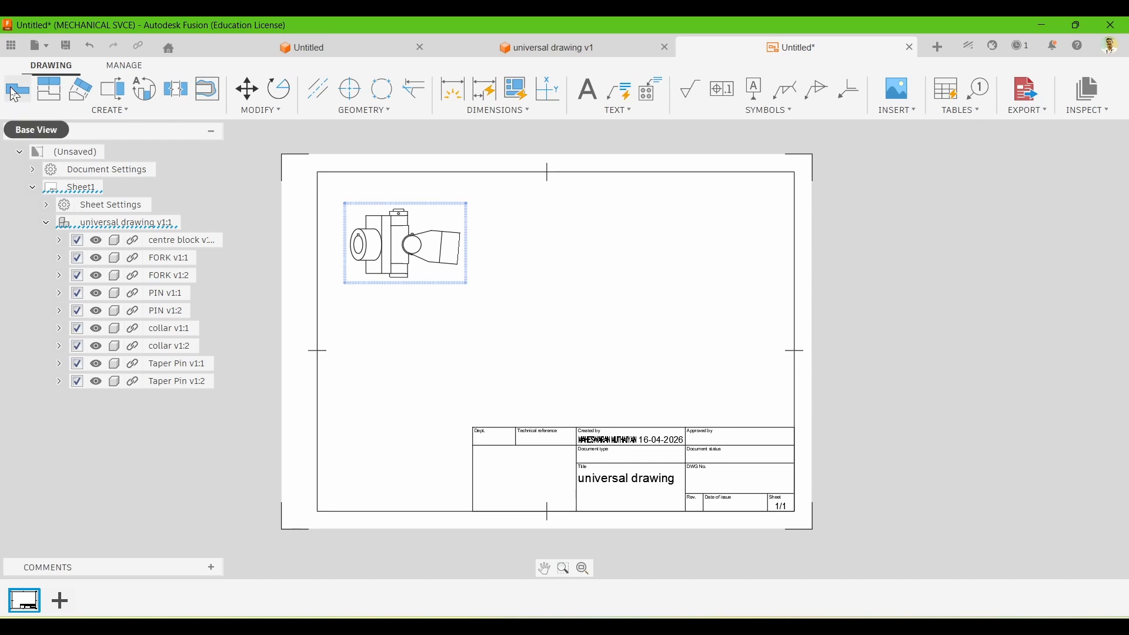
click(58, 96)
click(356, 226)
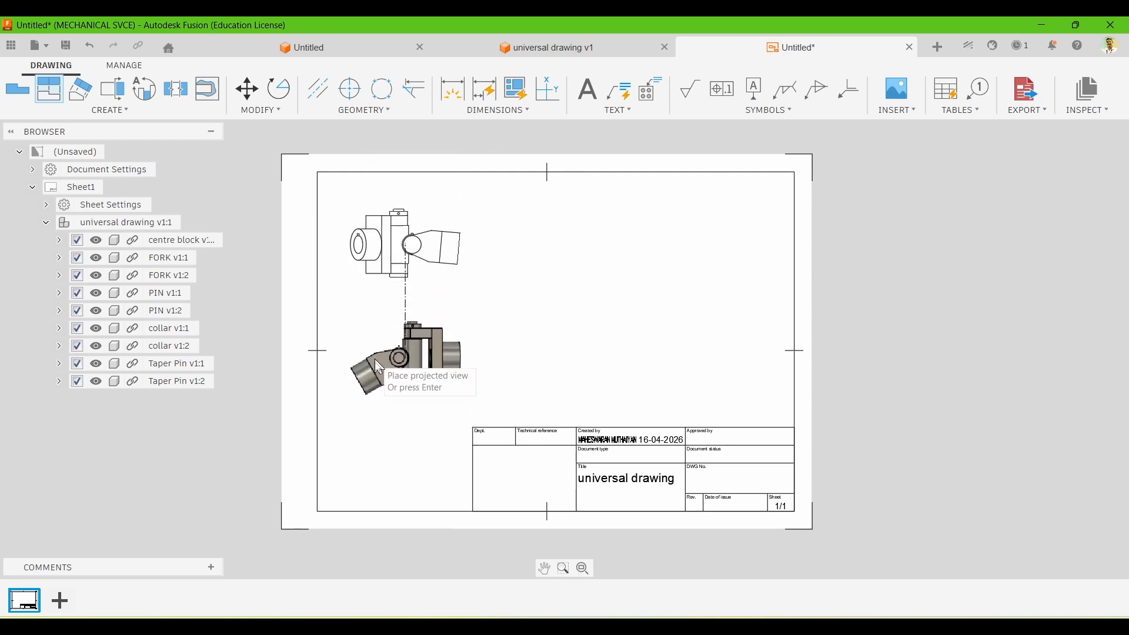
click(374, 395)
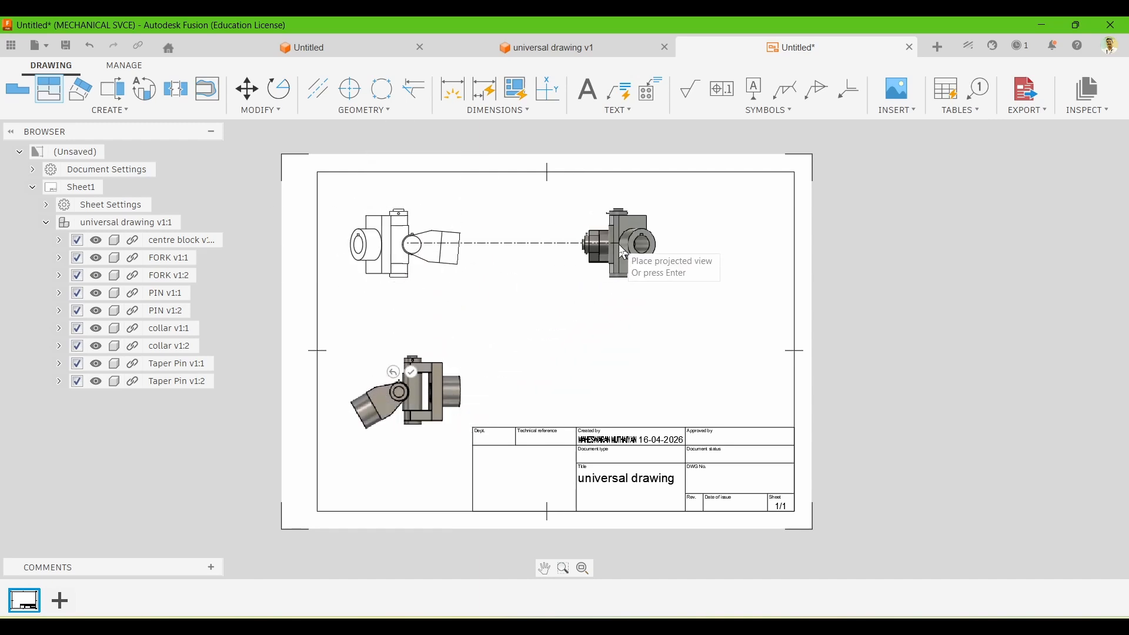
click(560, 245)
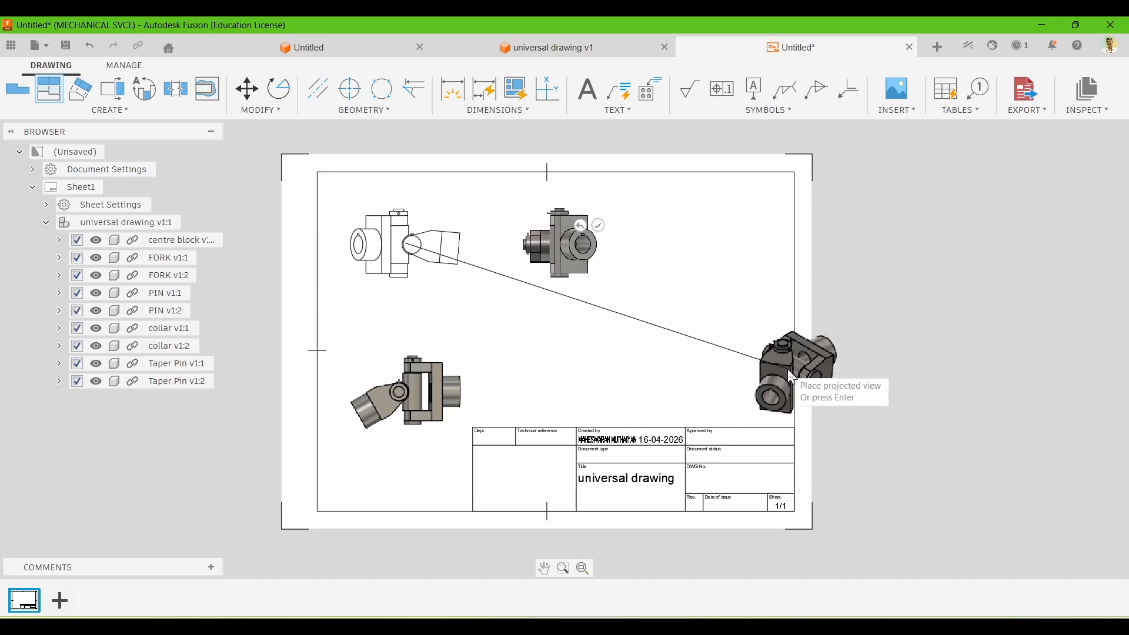
key(Return)
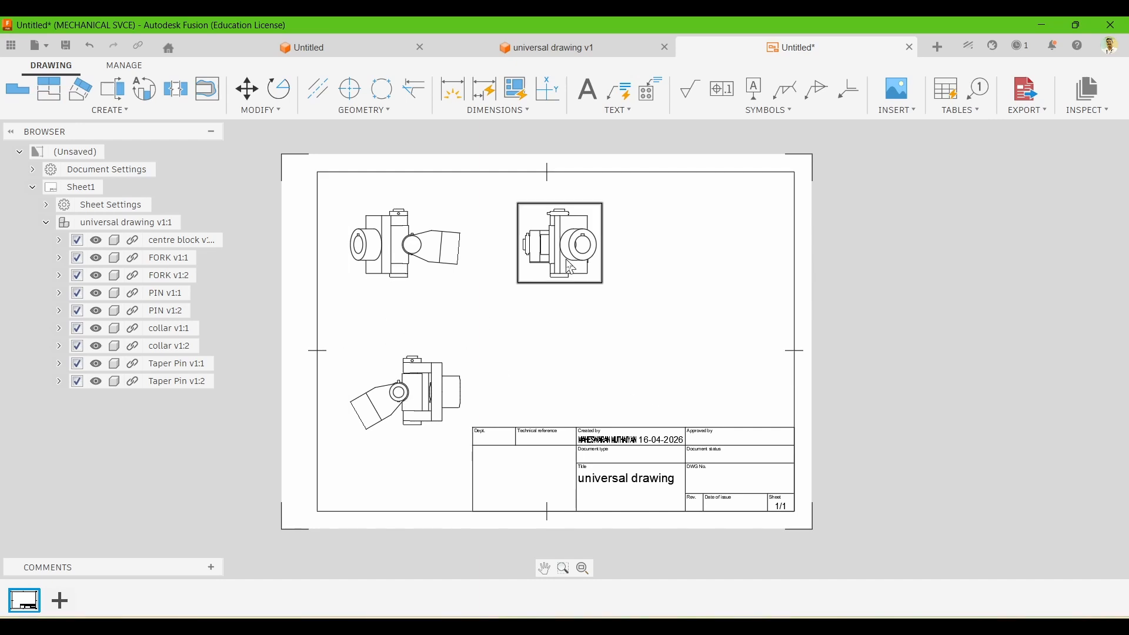
- Start a second base view of the assembly and set its orientation to NE Isometric
click(19, 91)
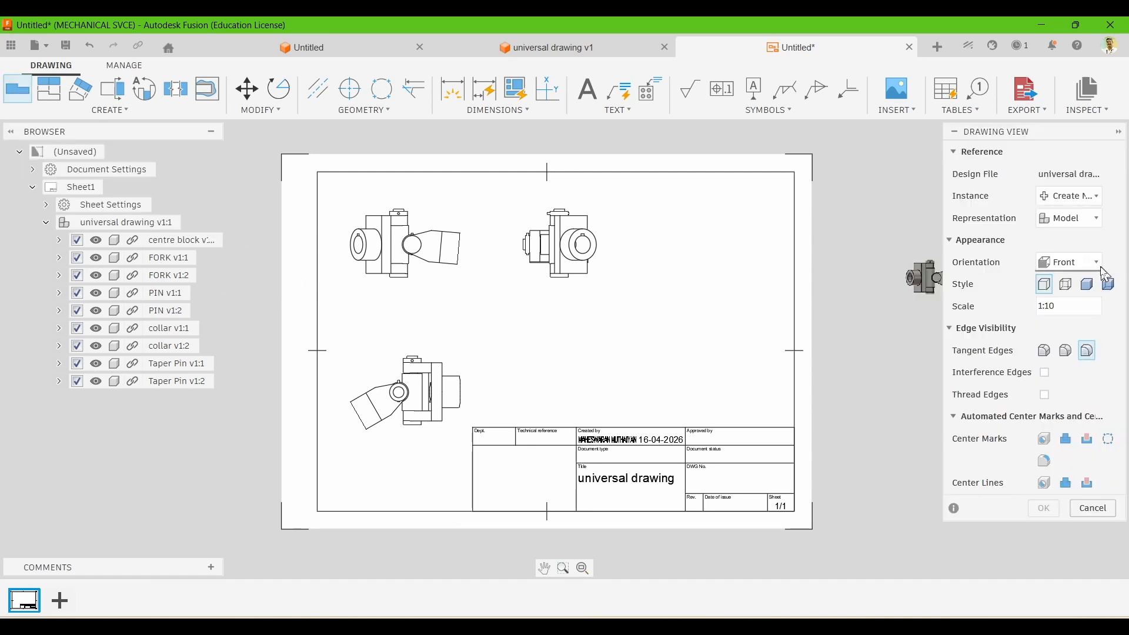
click(1097, 265)
click(1023, 486)
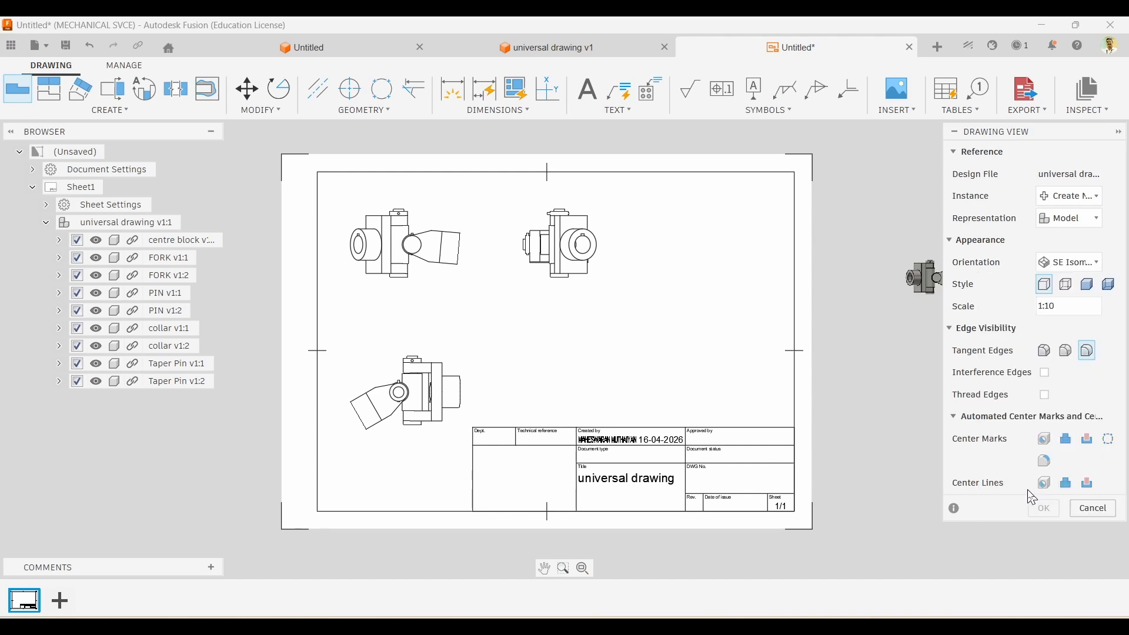
scroll(578, 366, up, 2)
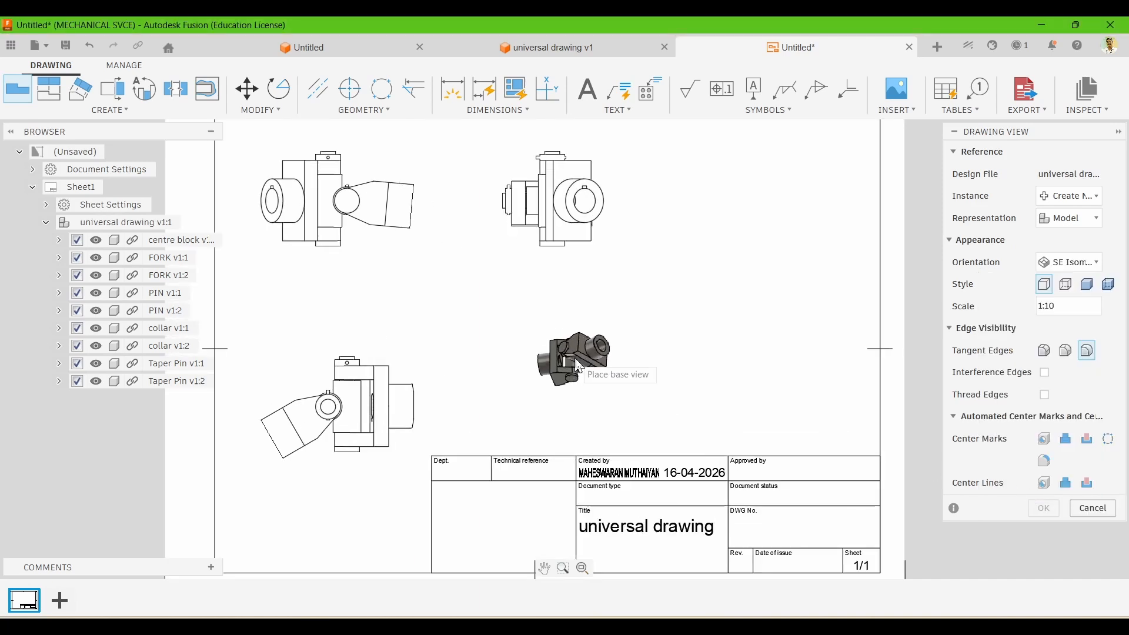
click(1096, 263)
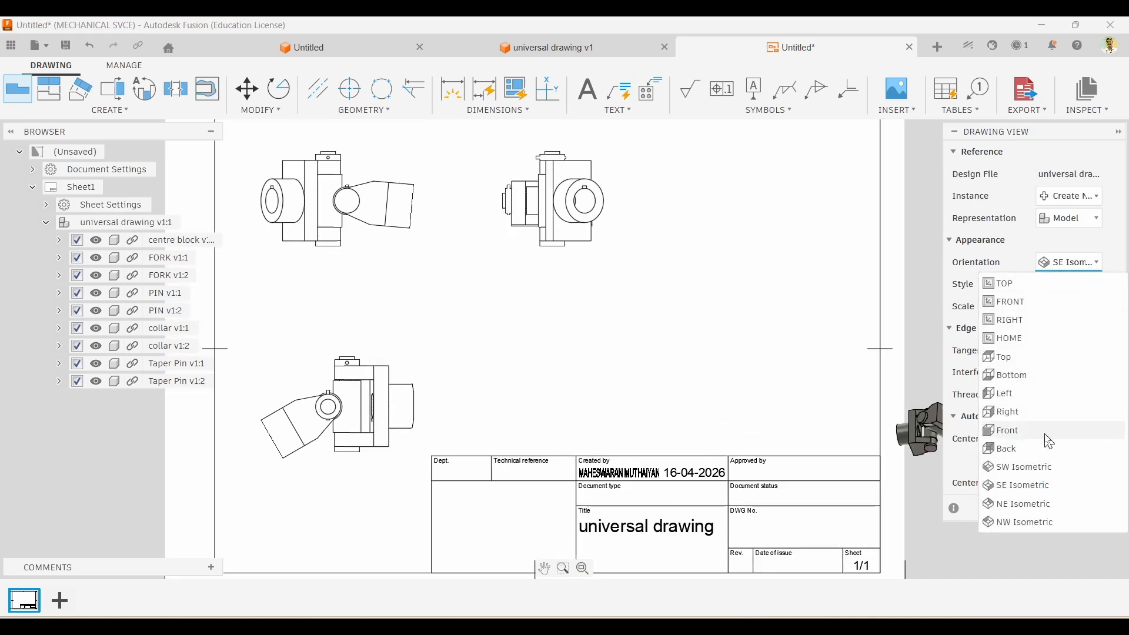
click(1023, 467)
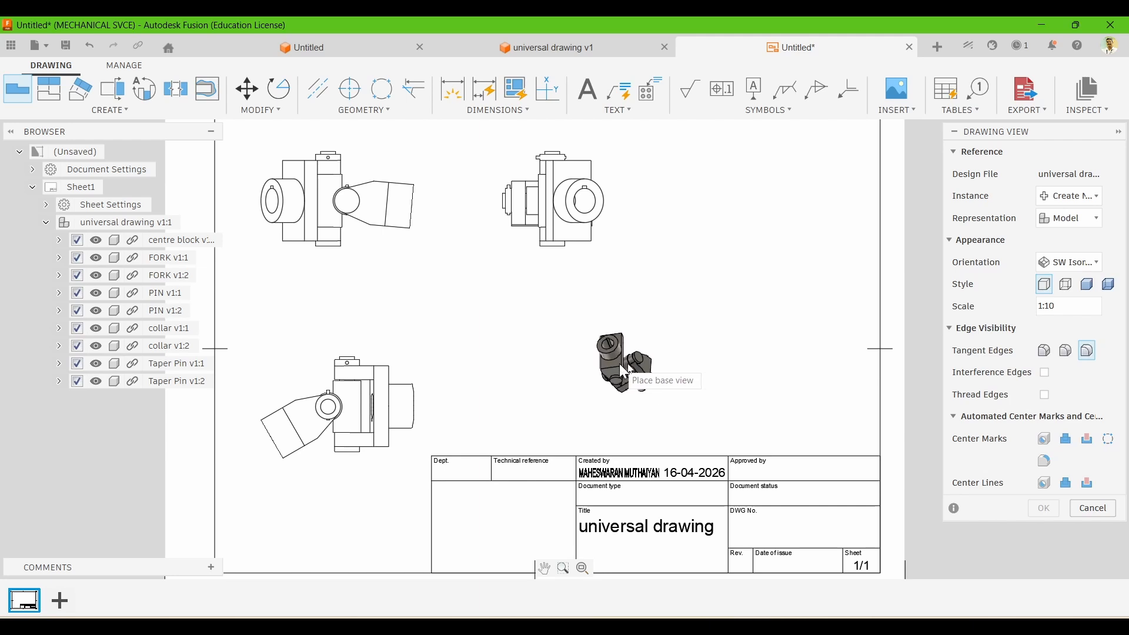
click(1072, 262)
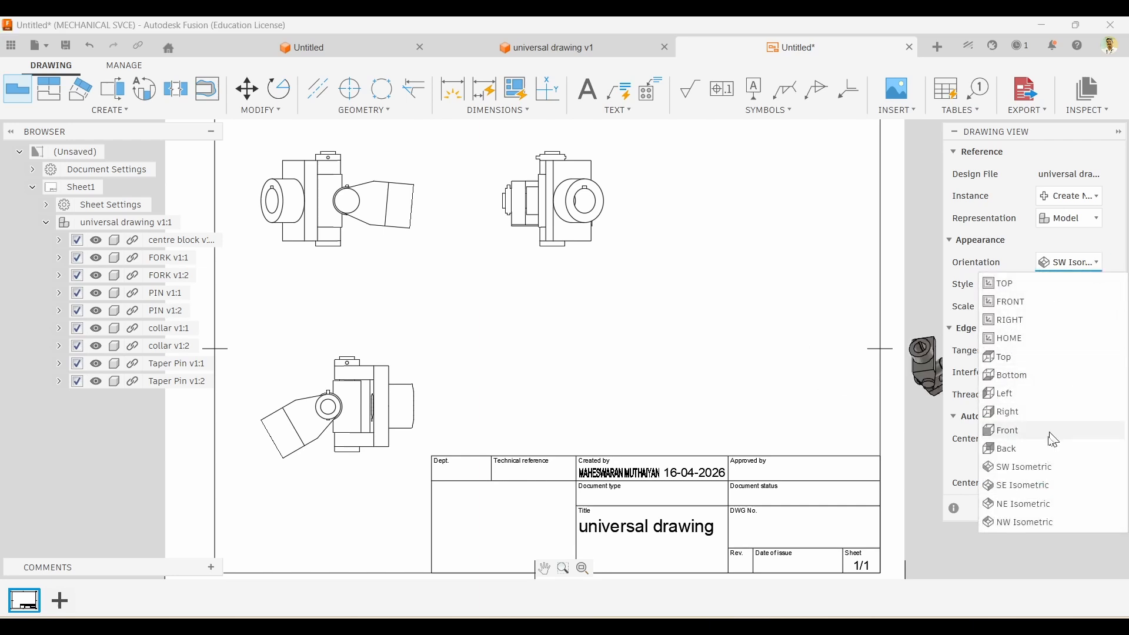
click(1023, 504)
- Place the isometric view at 1:4 scale below the side view, just above the title block
scroll(529, 359, up, 3)
scroll(546, 362, down, 4)
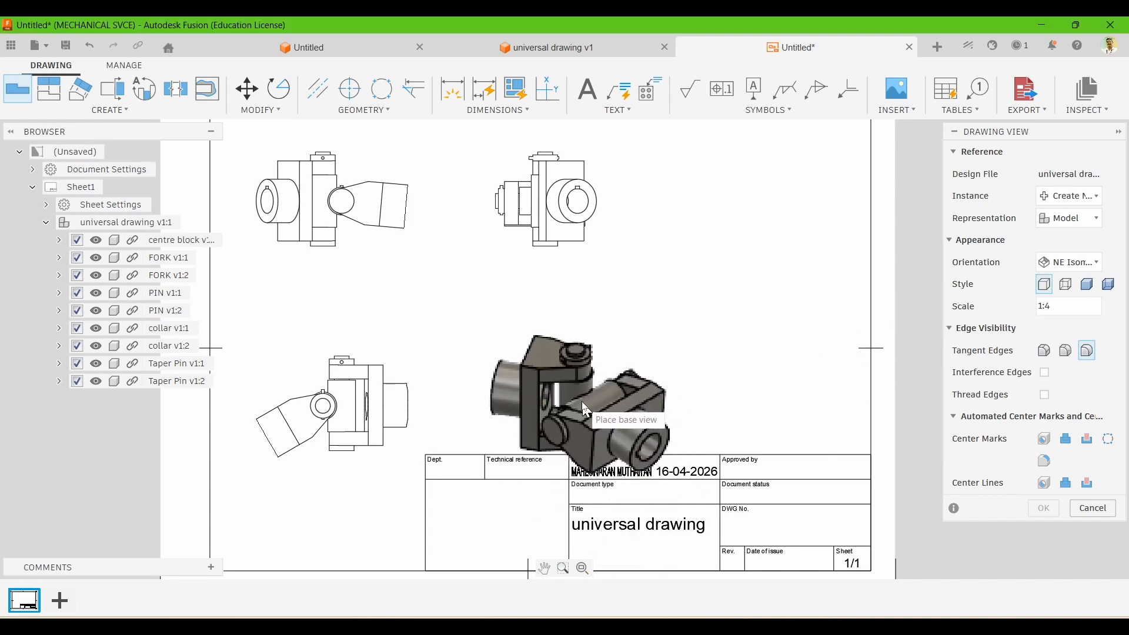
click(556, 357)
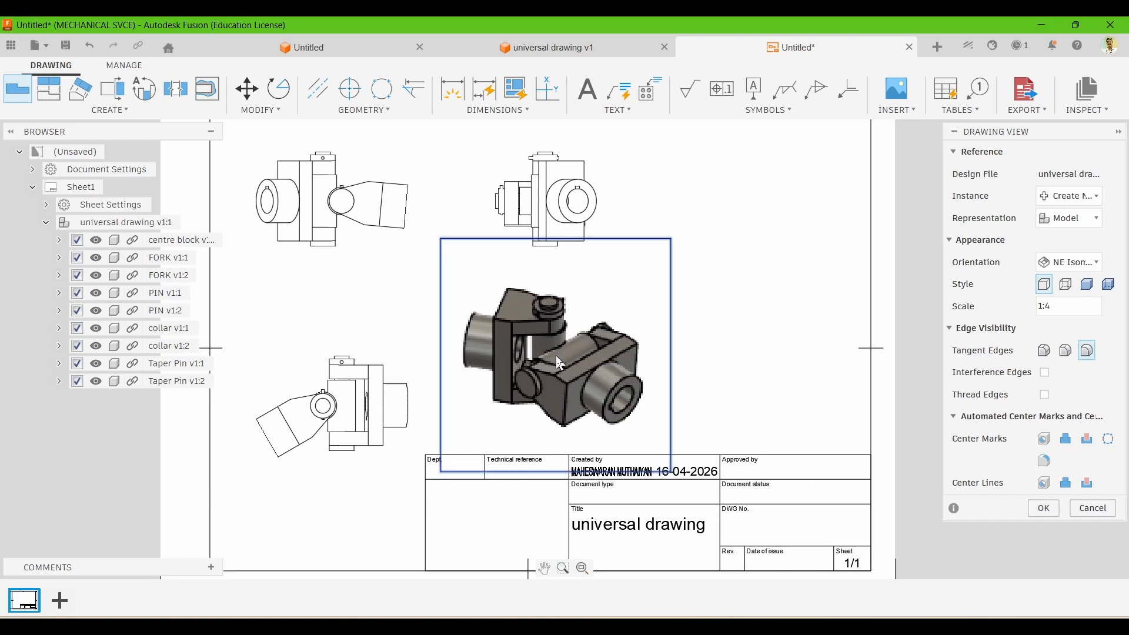
click(1044, 508)
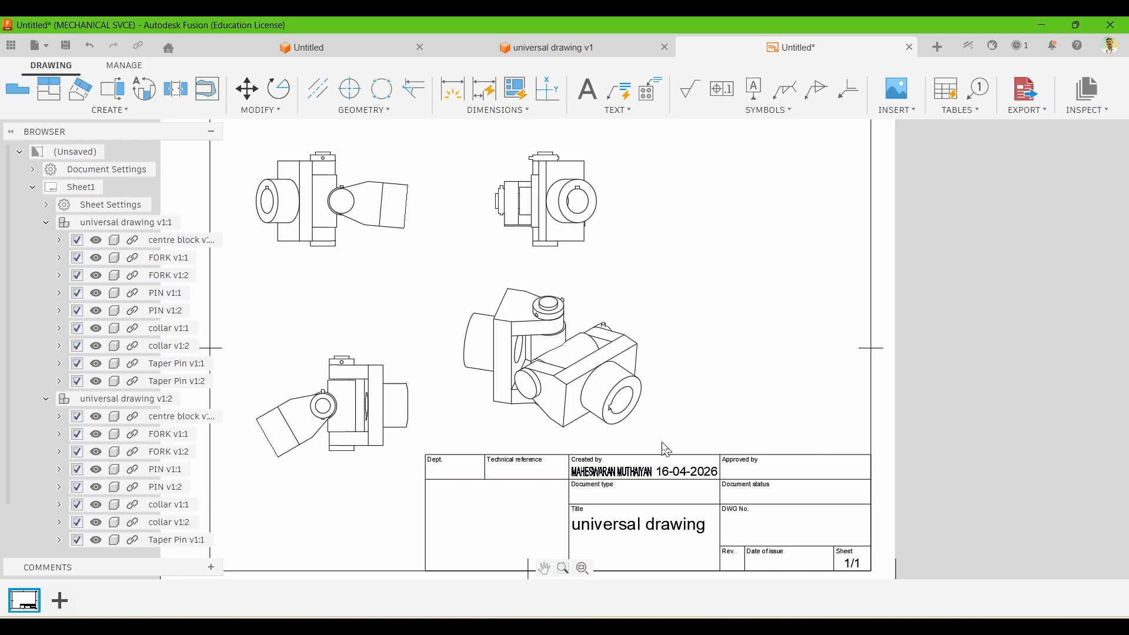
- Insert a First Level parts list with auto balloons for the isometric view in the sheet's upper-right corner
scroll(577, 465, down, 3)
scroll(835, 412, up, 1)
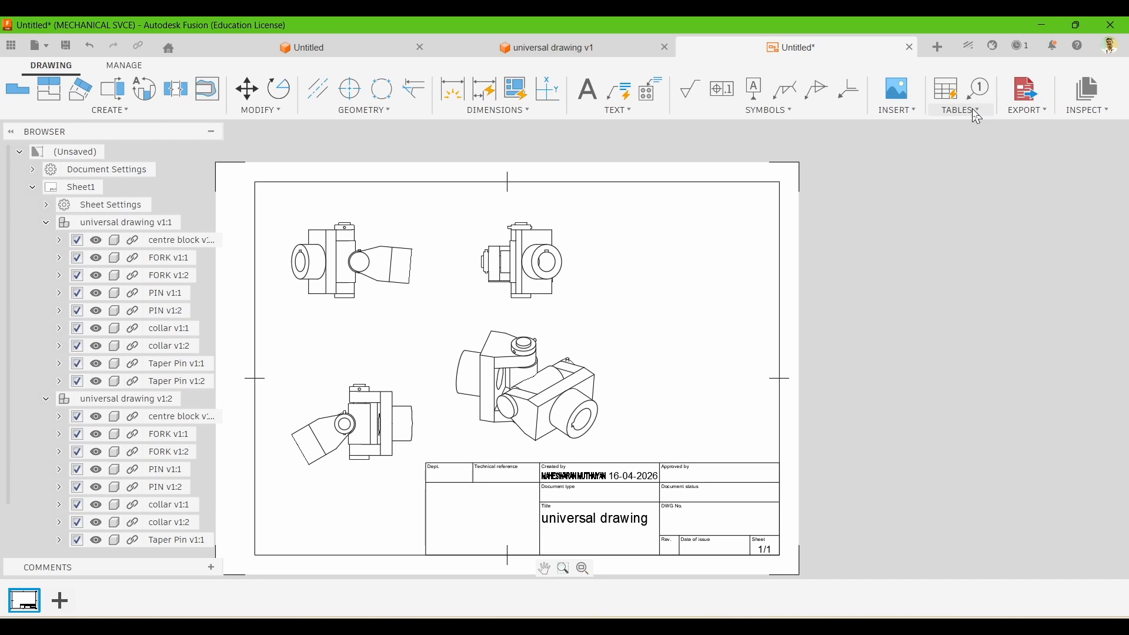
click(561, 370)
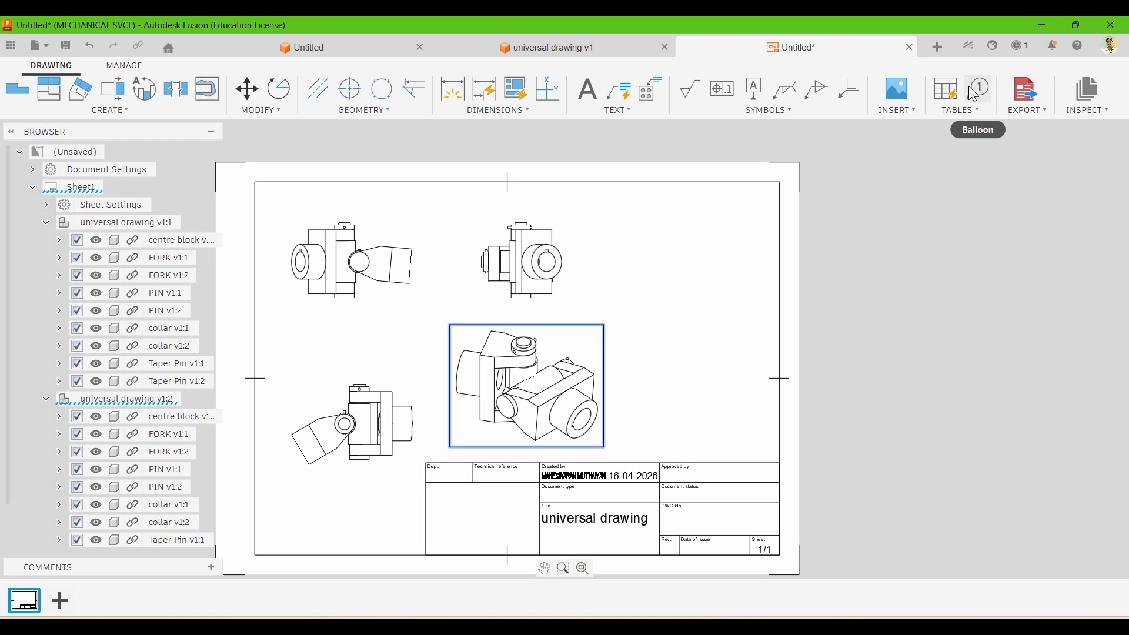
click(946, 89)
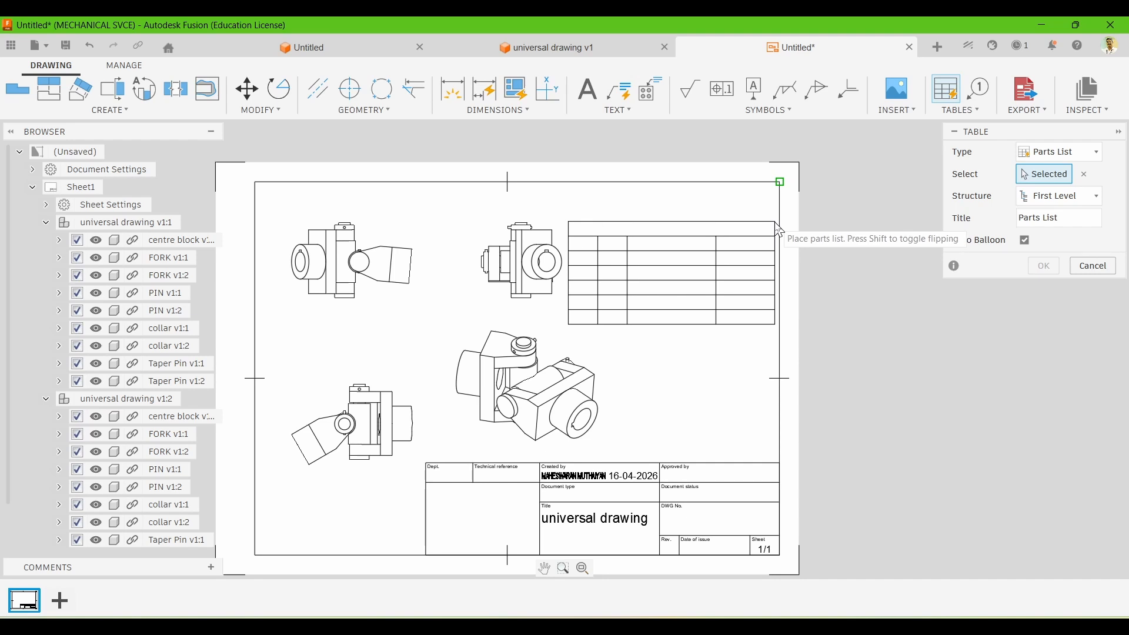
click(779, 225)
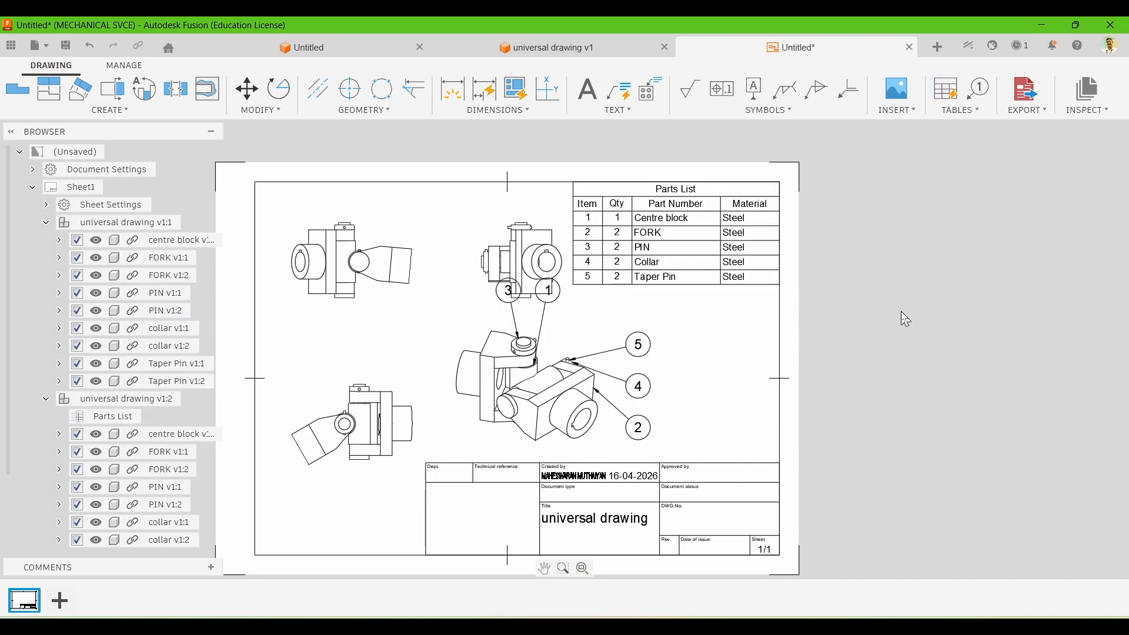
- Move balloons 1 and 3 clear of the side view, placing 1 above the coupling's centre and 3 to its upper left
scroll(697, 269, up, 3)
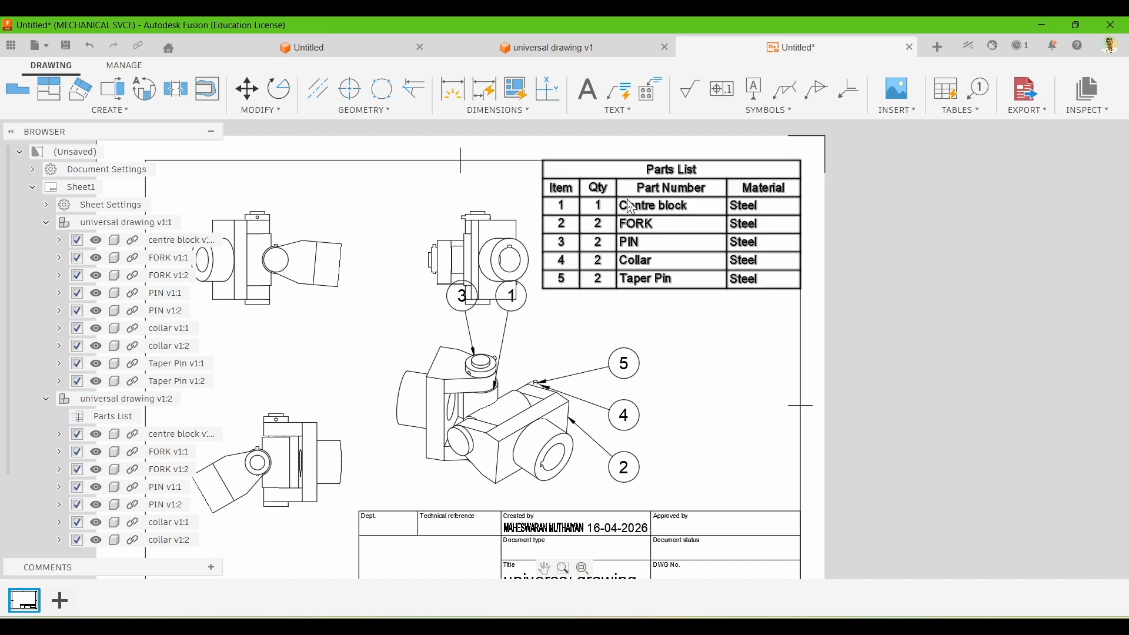
click(506, 322)
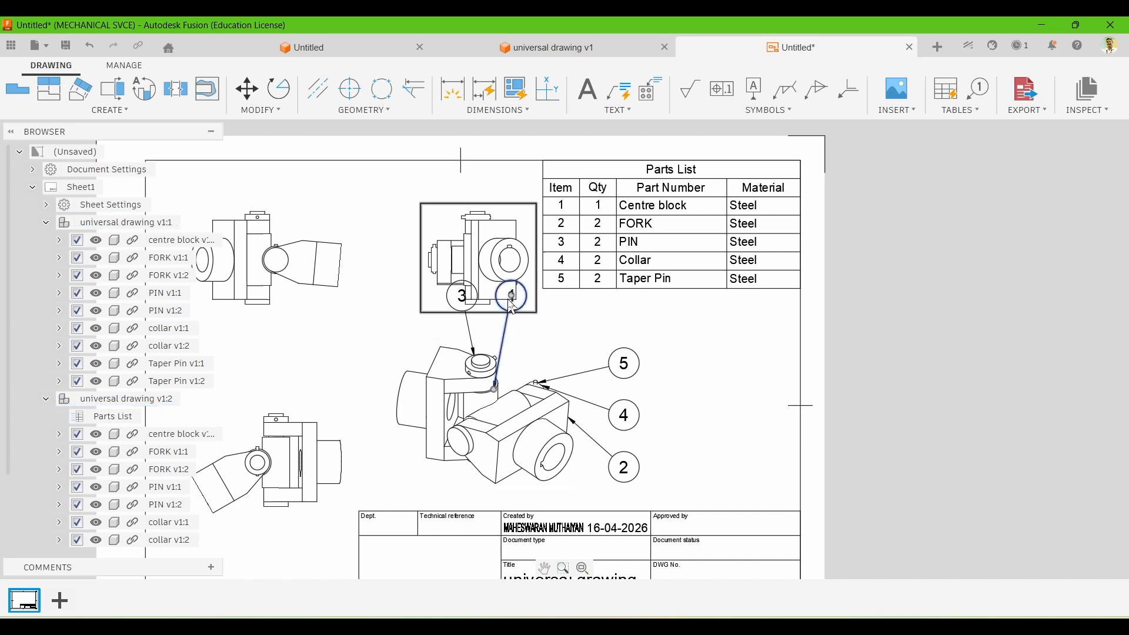
click(512, 295)
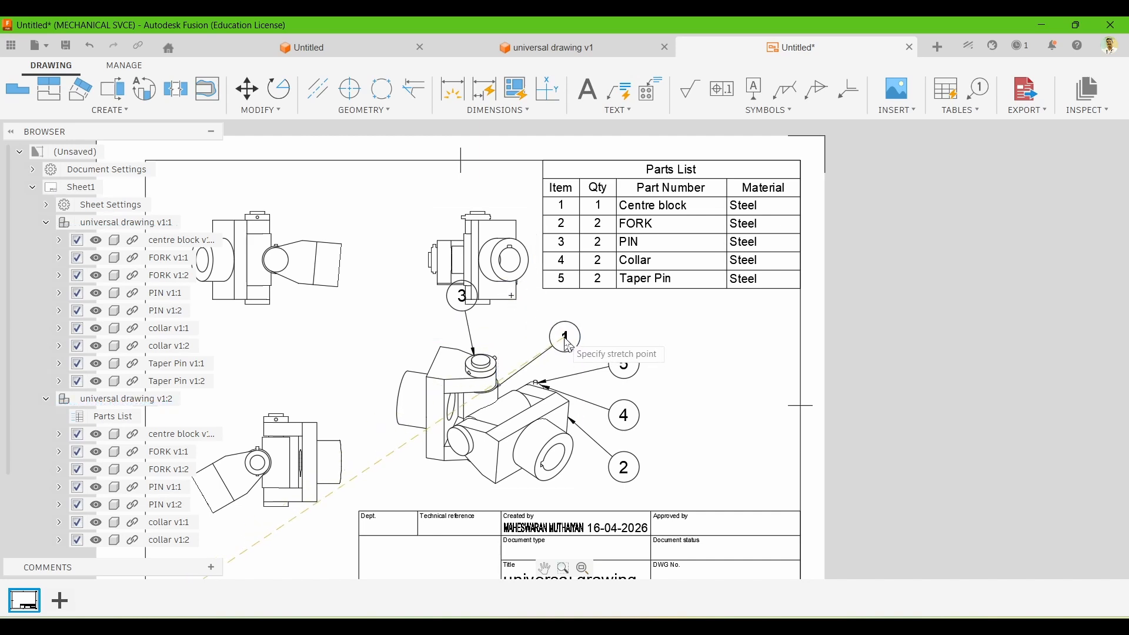
click(553, 352)
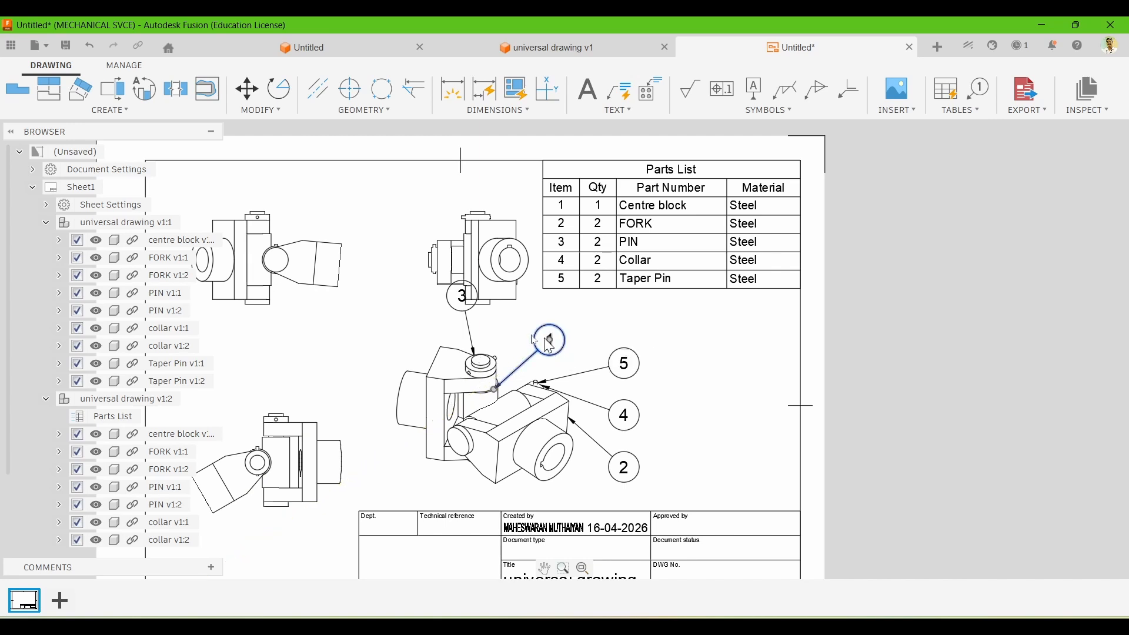
click(465, 300)
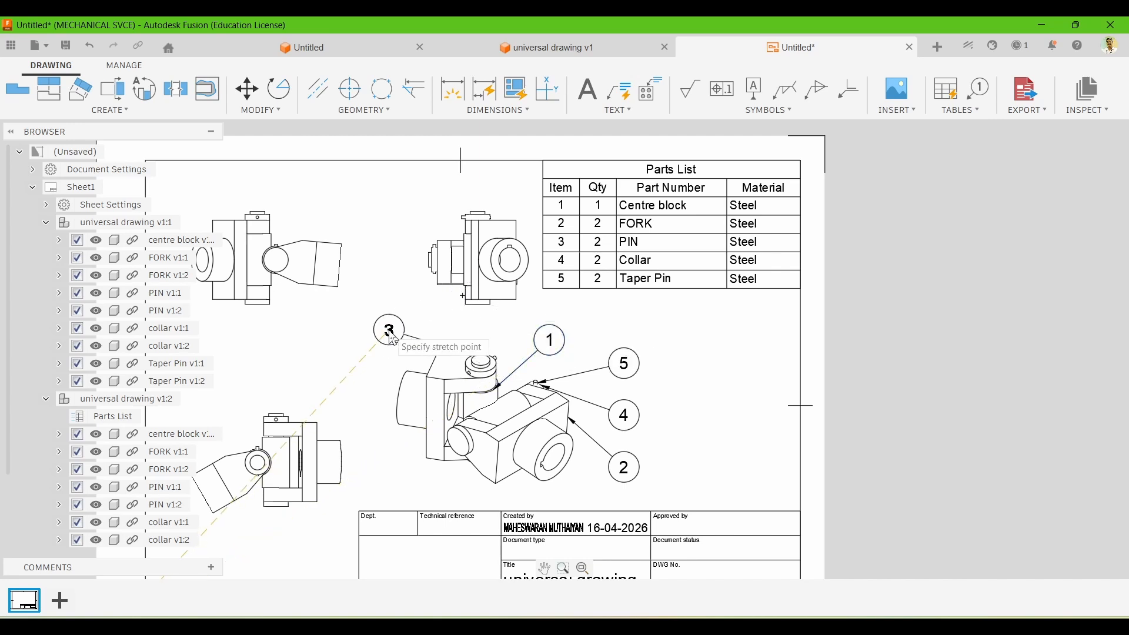
click(394, 321)
- Raise balloons 5 and 4 beside the isometric view so that their leaders are spread apart above balloon 2
click(635, 374)
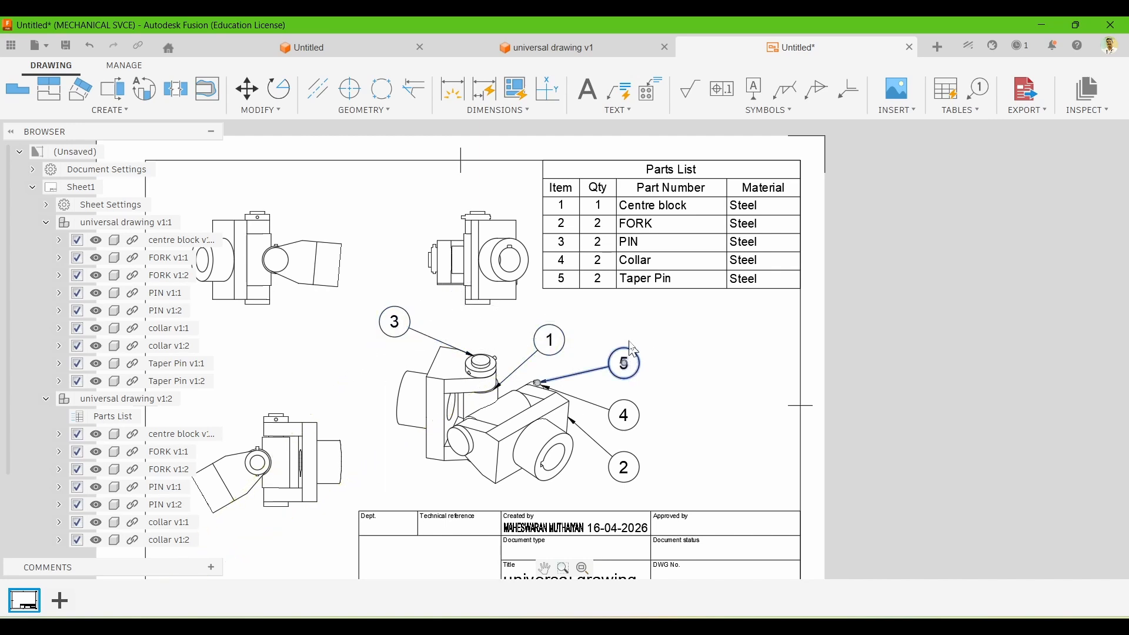
click(633, 370)
click(618, 345)
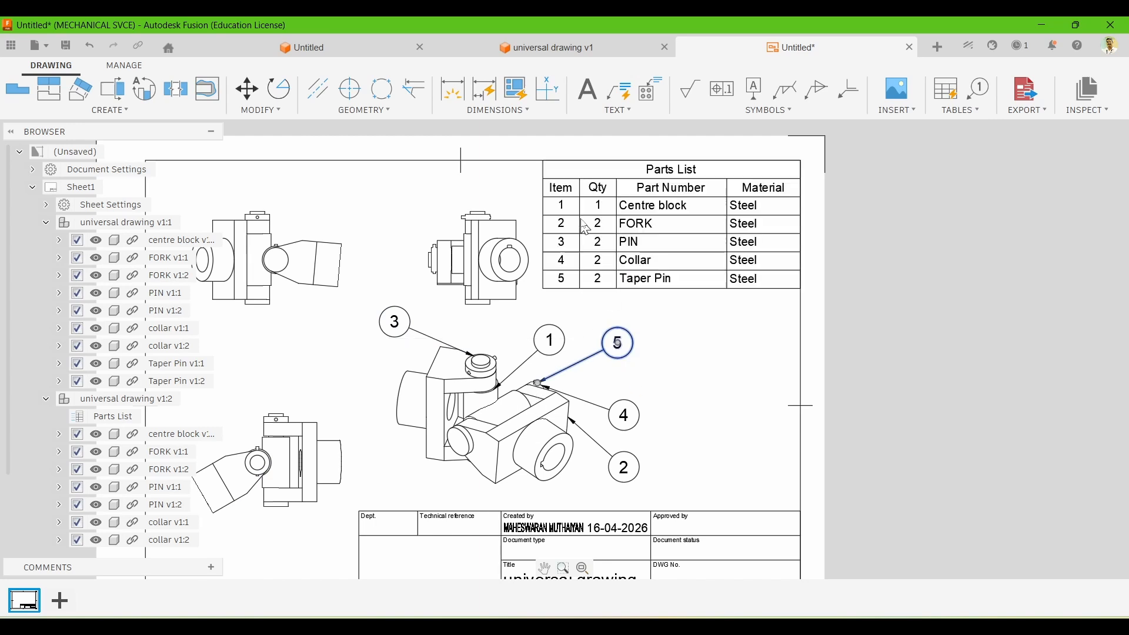
click(625, 415)
click(632, 389)
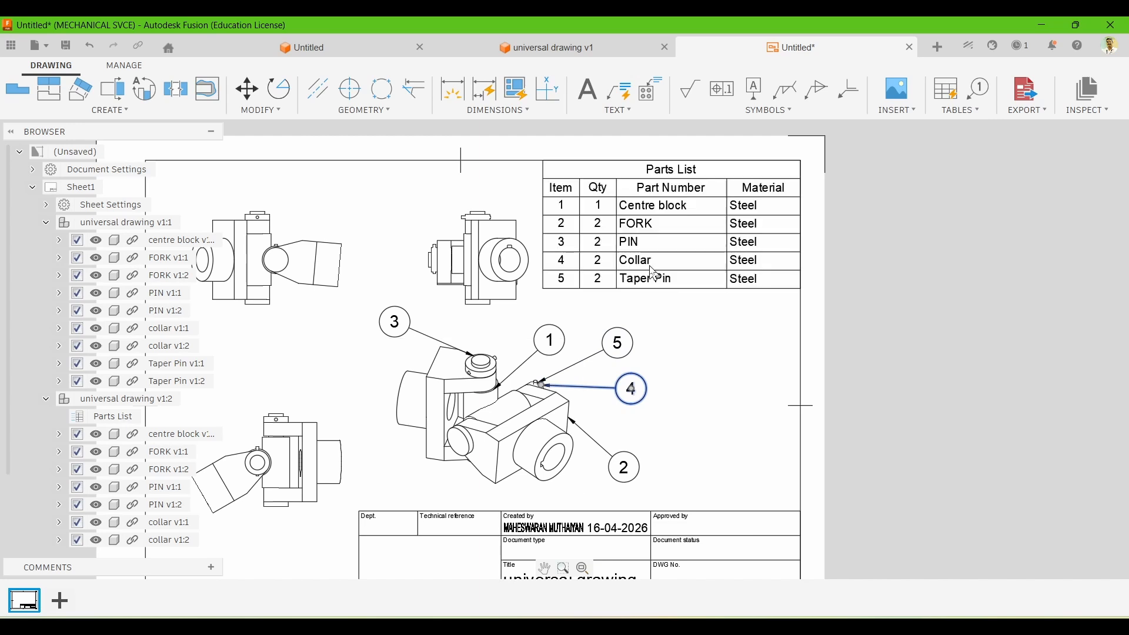
click(627, 474)
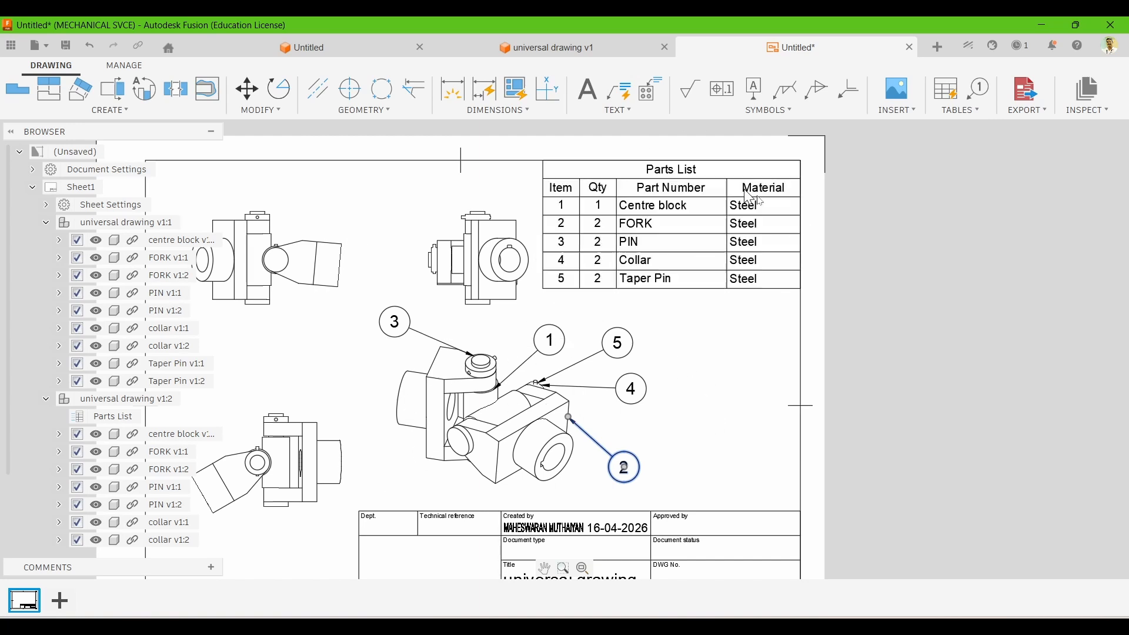
scroll(770, 300, down, 4)
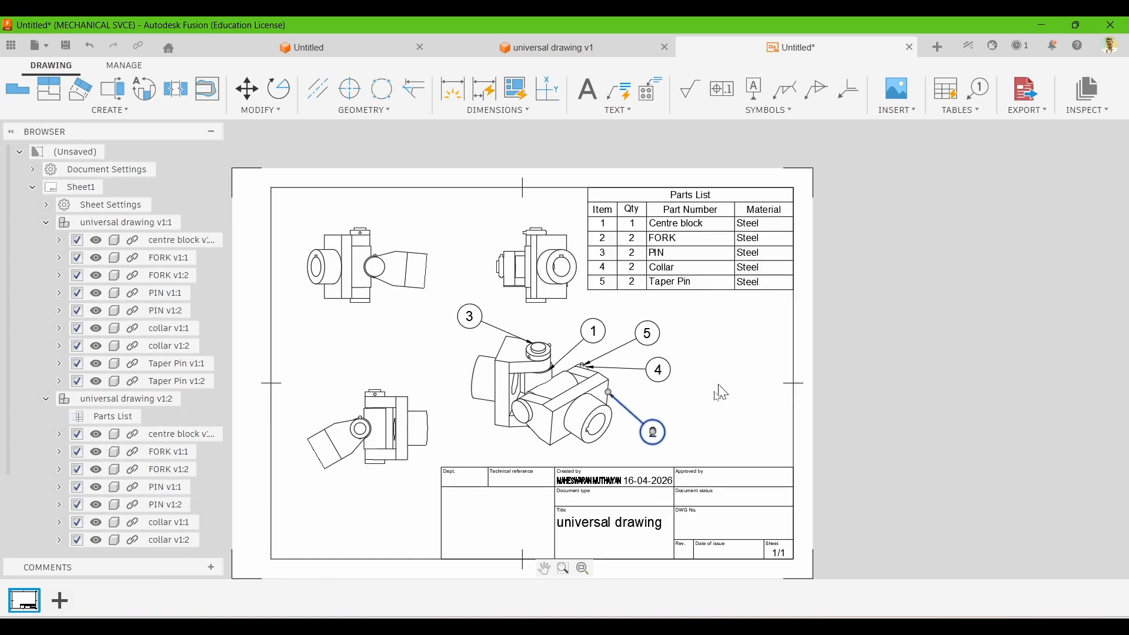